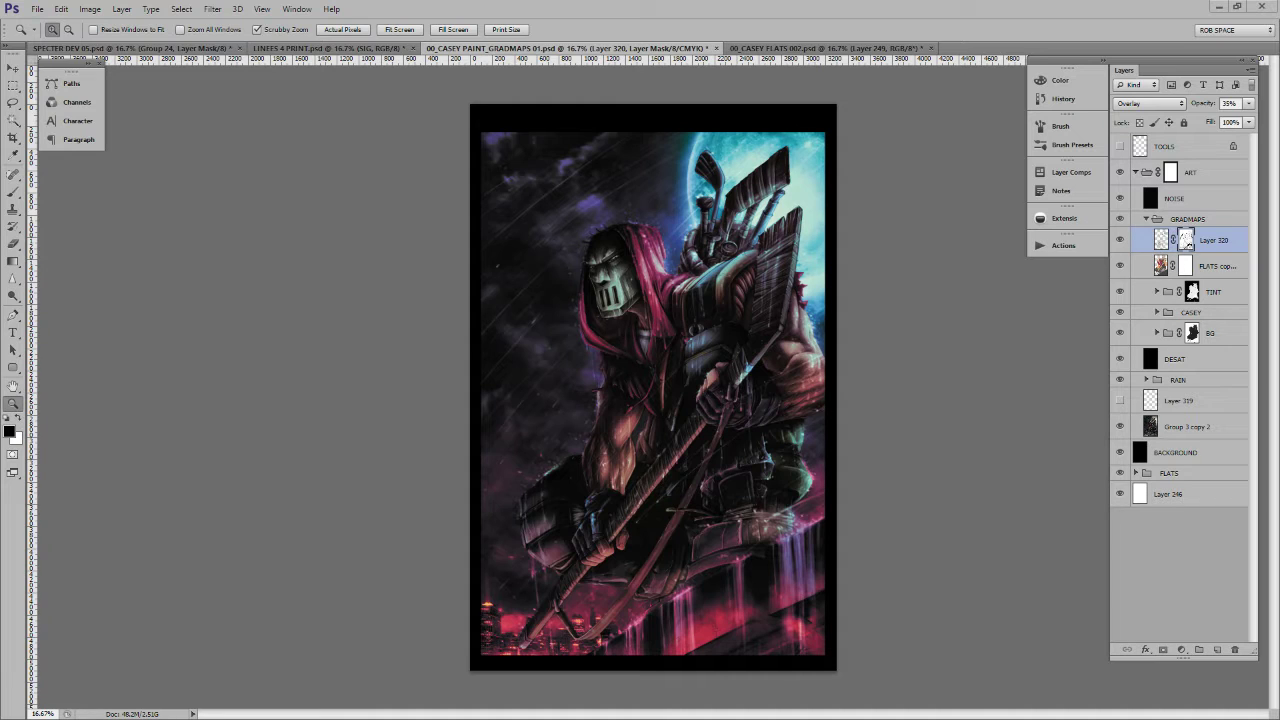
Collapse the GRADMAPS group and compare the painting with the group shown and hidden, leaving it hidden
click(1147, 217)
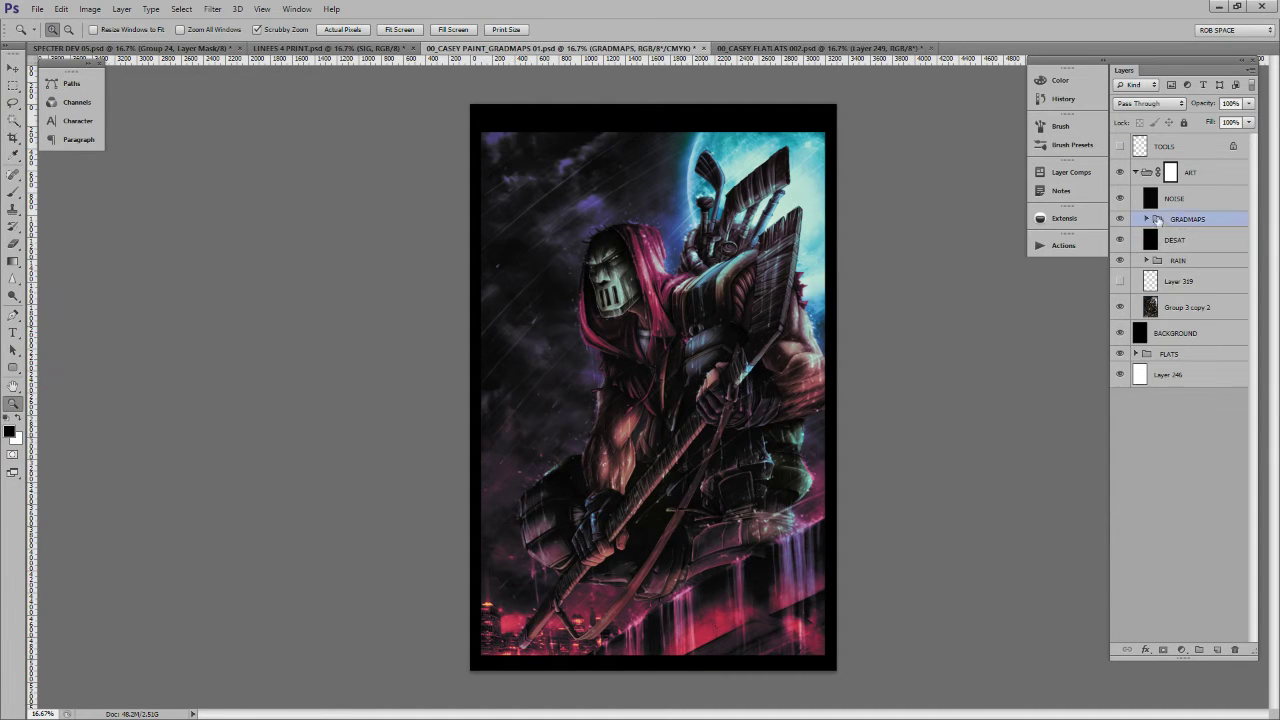
click(1120, 218)
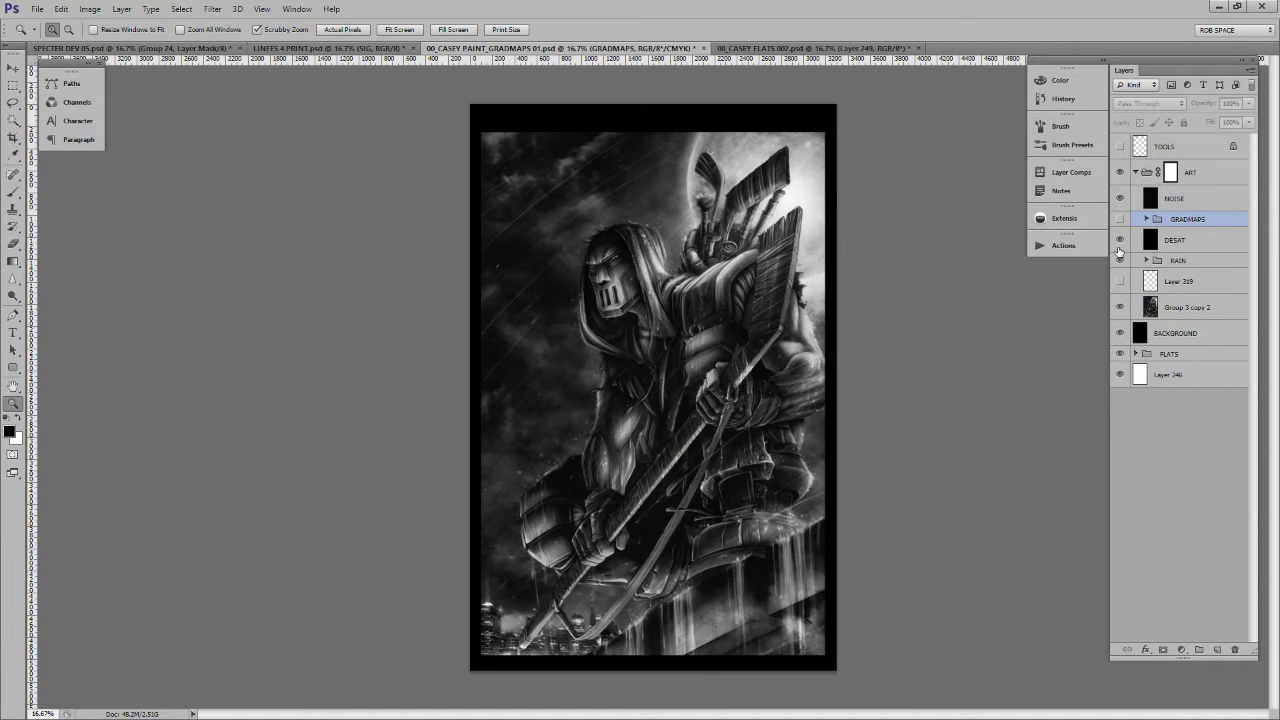
click(1120, 219)
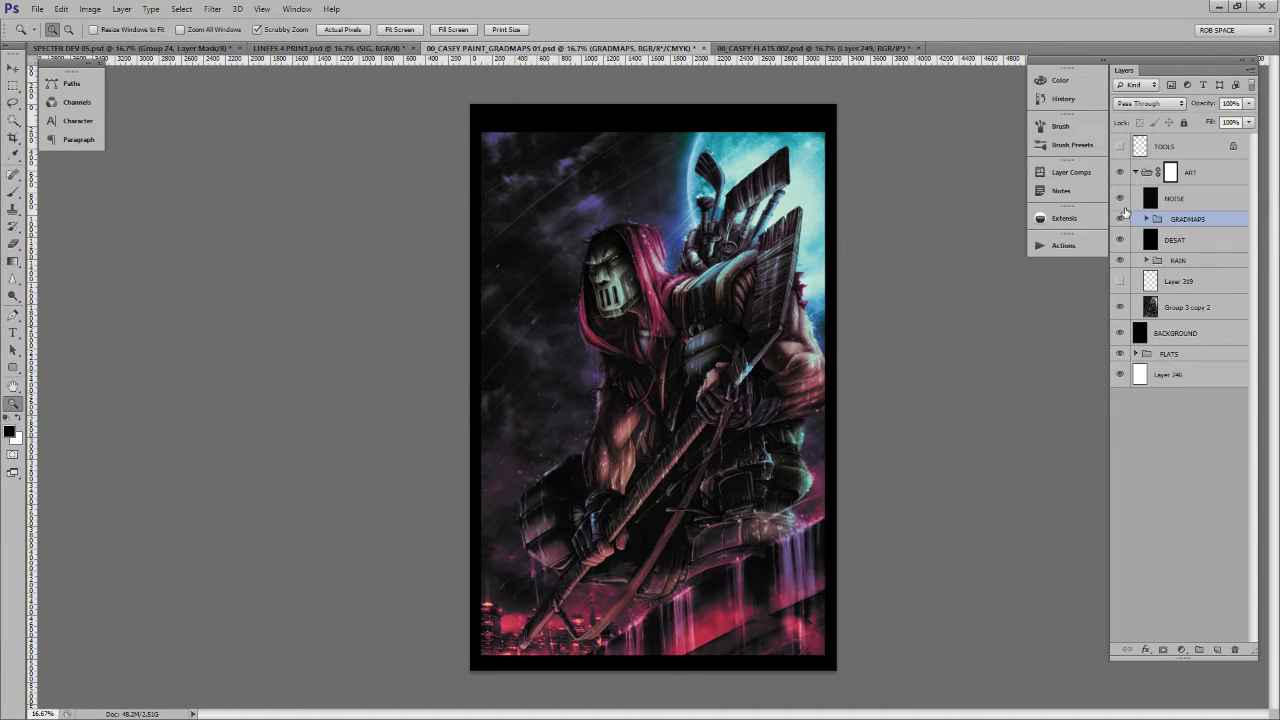
click(1120, 219)
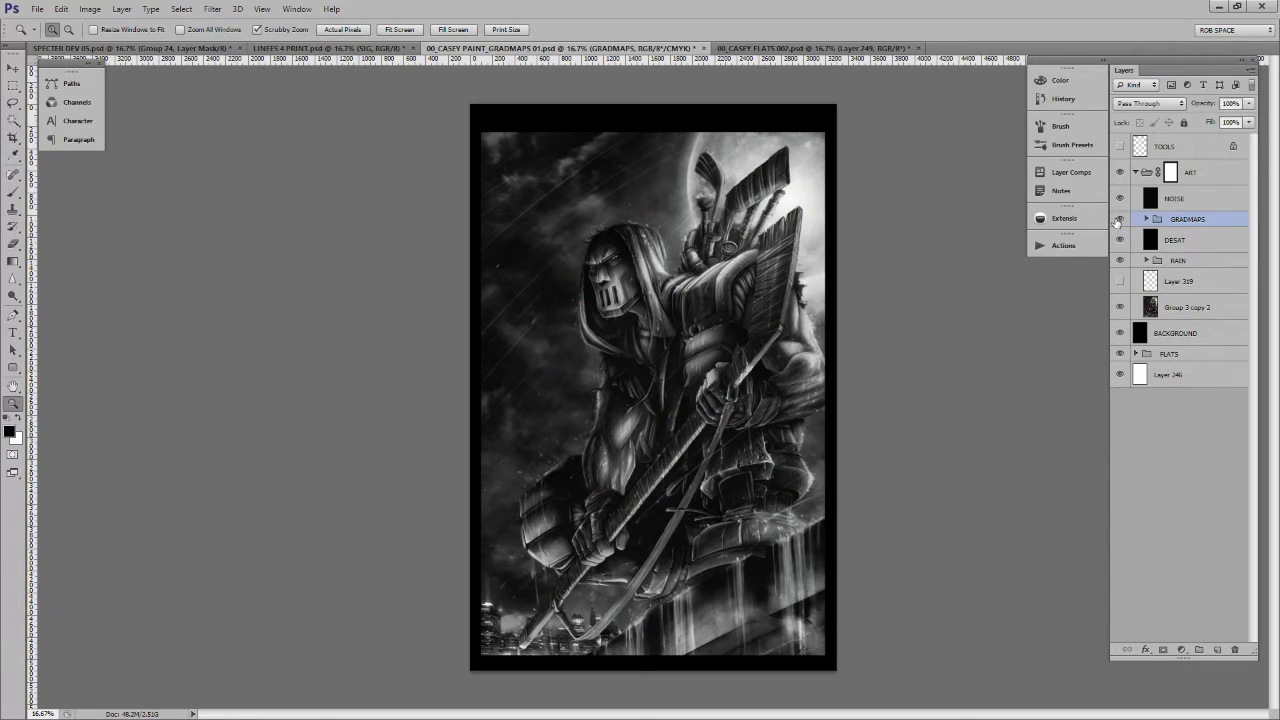
click(1119, 220)
click(1124, 219)
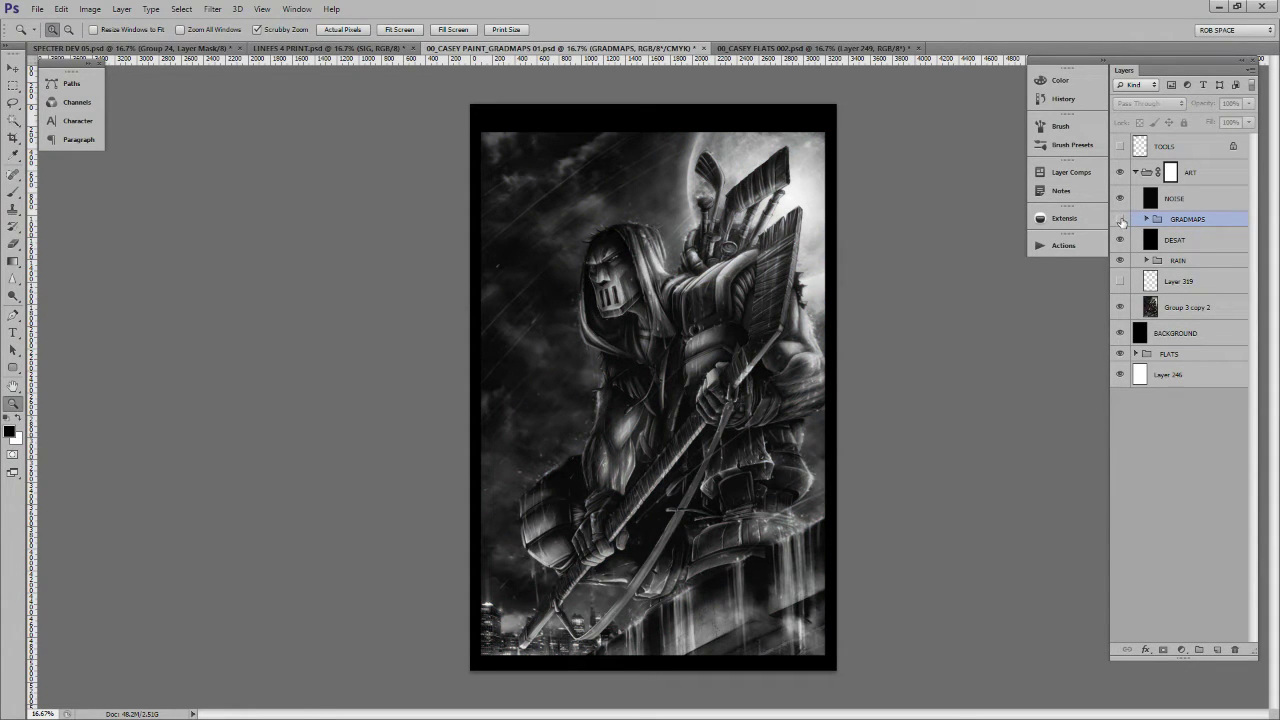
Examine the rendering of the greyscale figure's upper body up close, and return to the full-page view
click(797, 357)
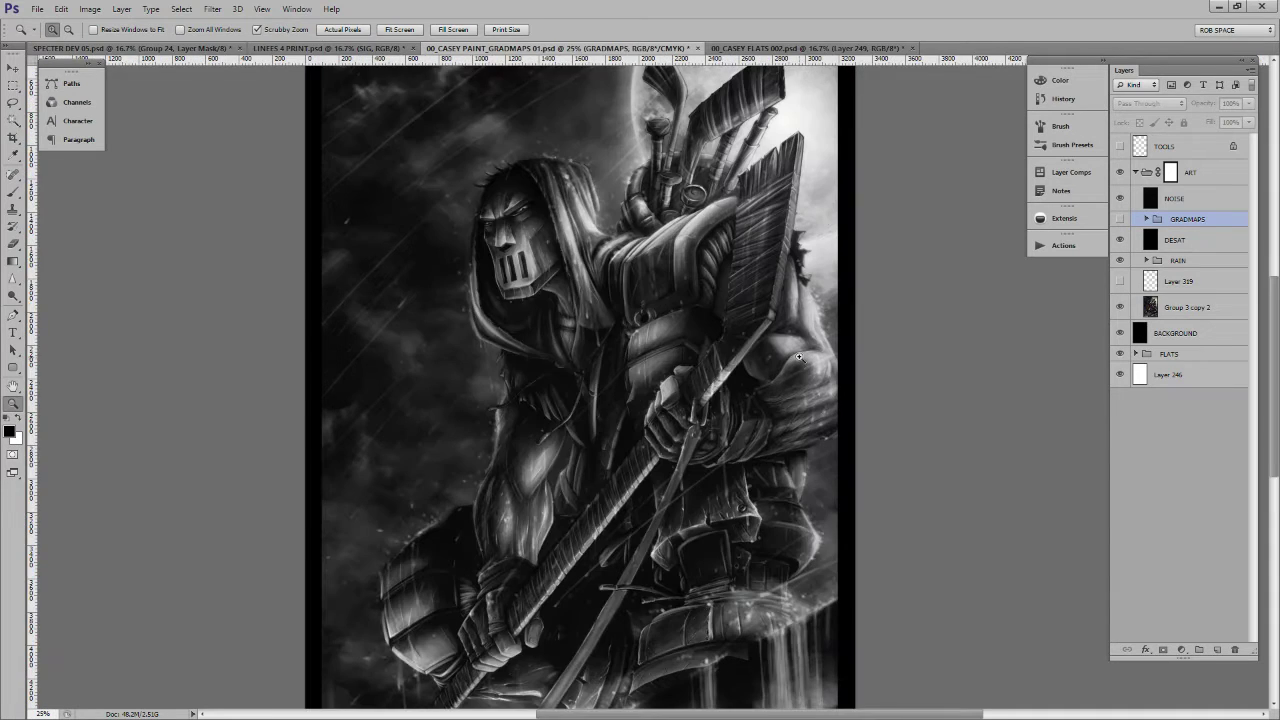
click(799, 357)
drag(767, 304, 813, 338)
alt+click(804, 336)
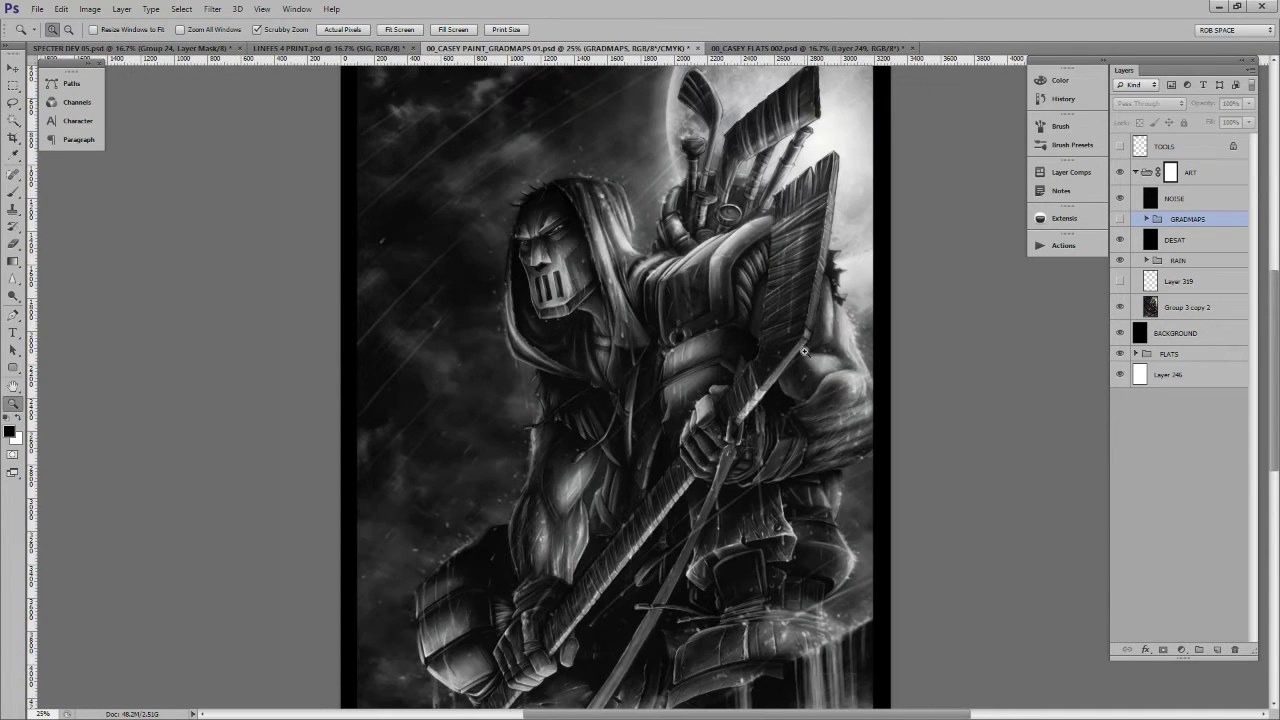
scroll(802, 330, down, 2)
alt+click(801, 328)
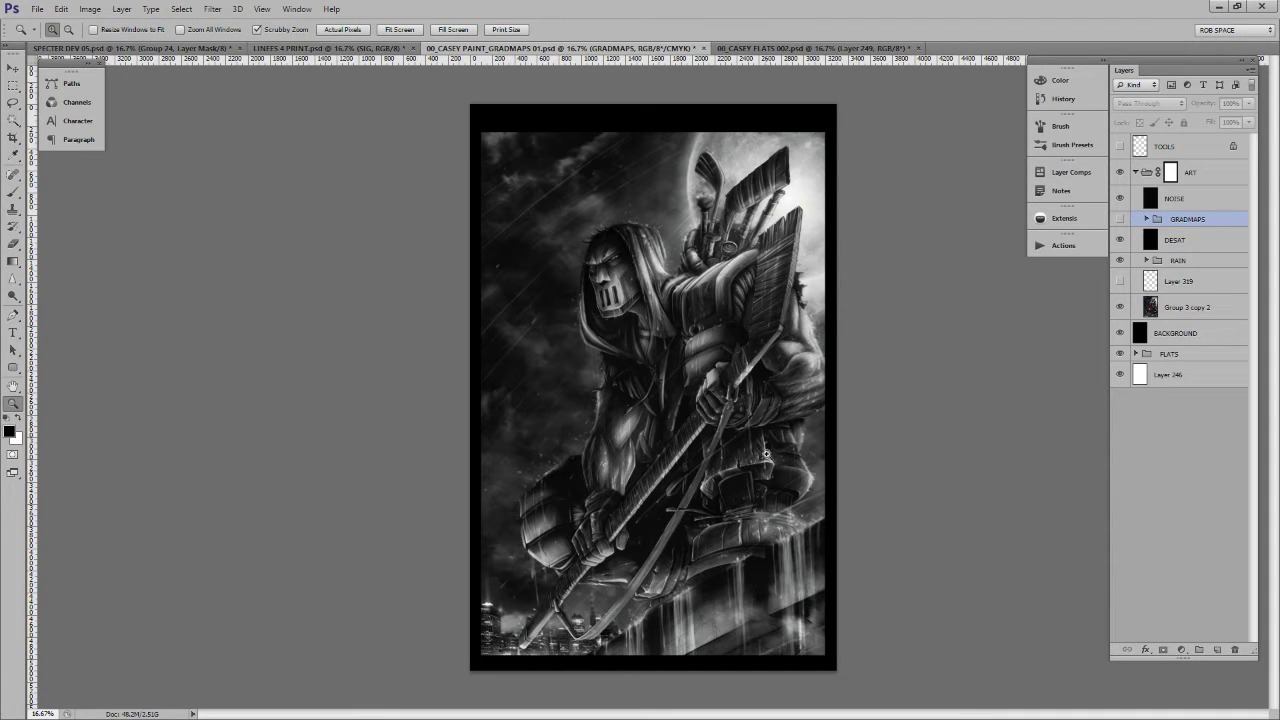
Select the Group 3 copy 2 layer and examine its painted gloves, mask, hood and hockey sticks in detail
click(1152, 308)
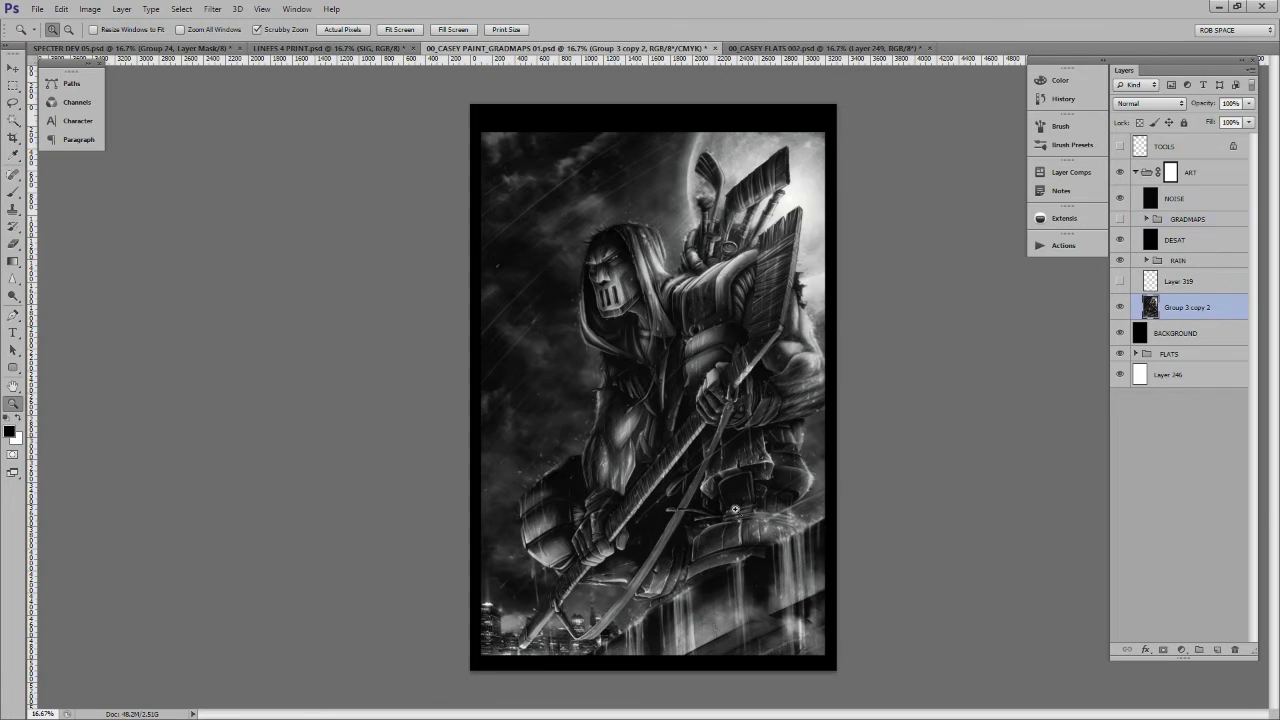
click(708, 538)
click(711, 531)
click(716, 520)
drag(794, 99, 768, 365)
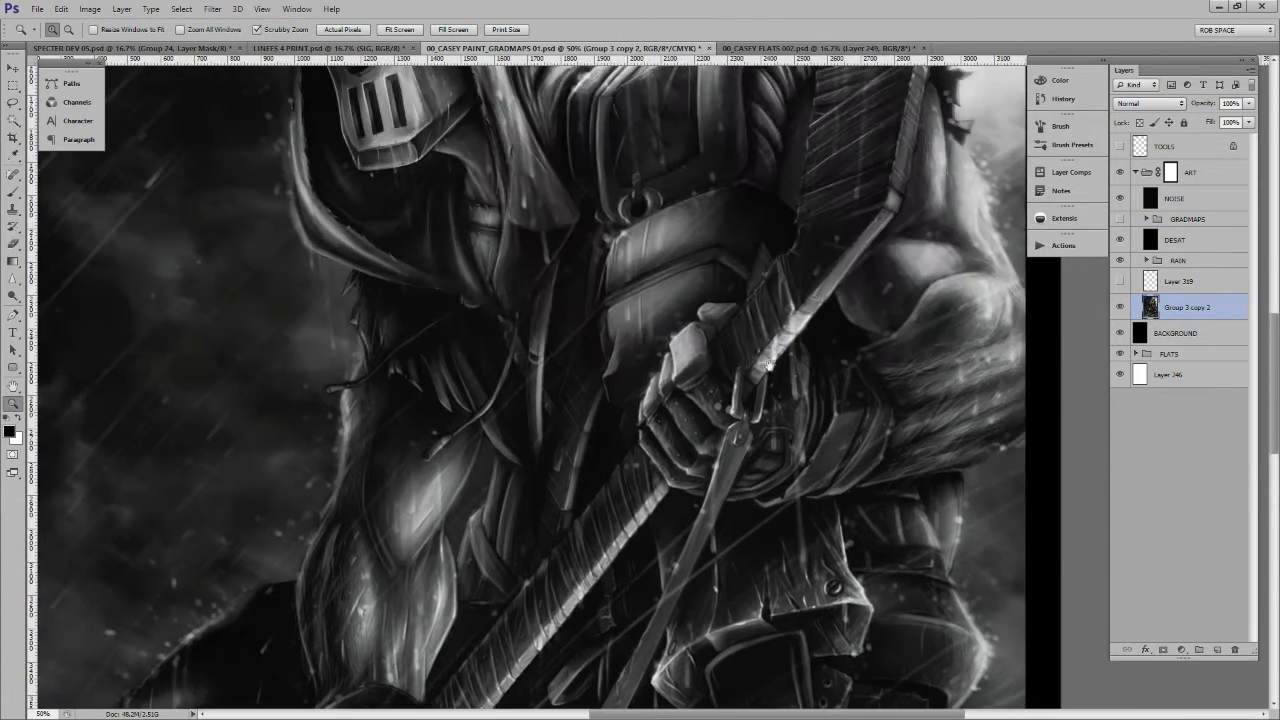
drag(743, 298, 726, 554)
drag(728, 408, 775, 530)
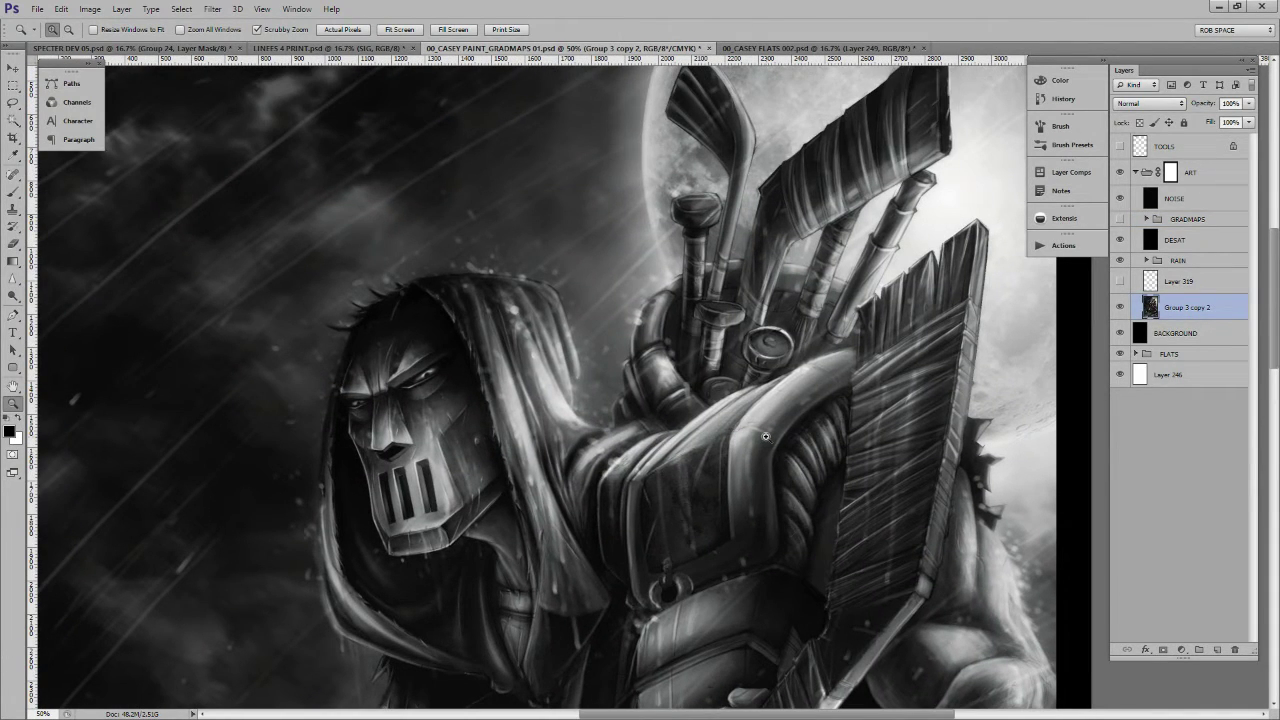
alt+click(944, 336)
alt+click(946, 339)
alt+click(948, 341)
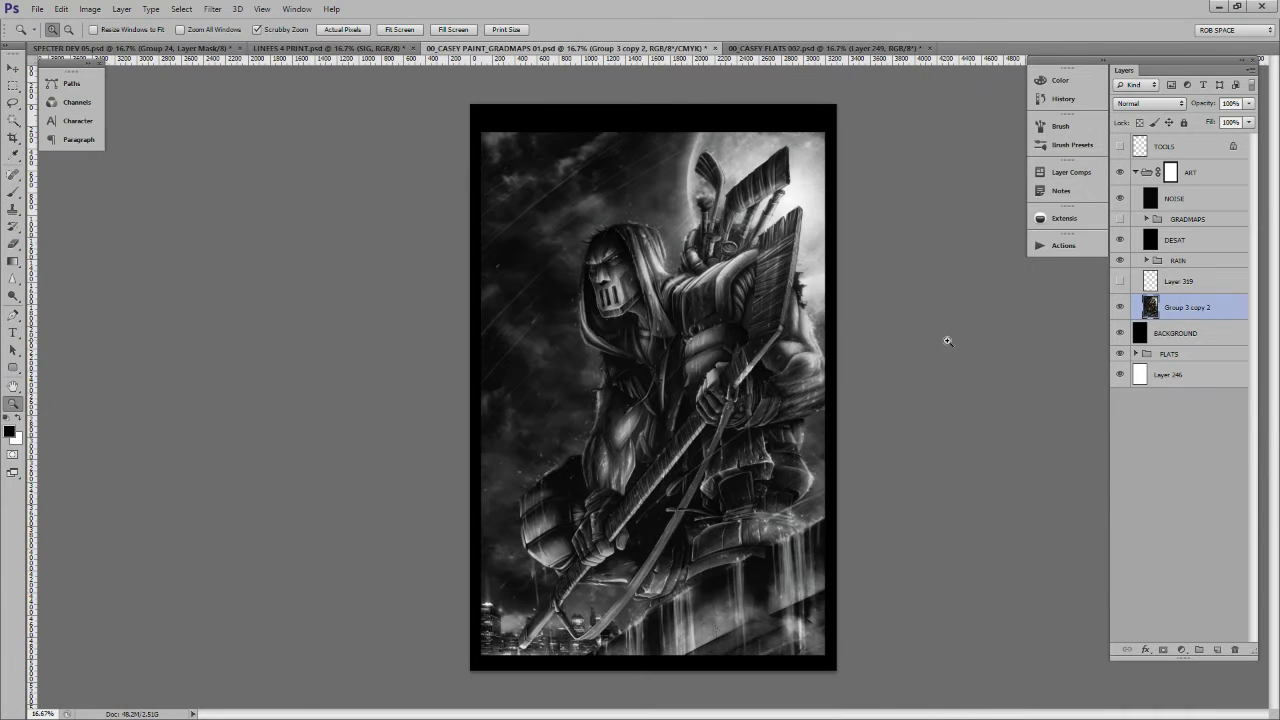
Load the FLATS copy 3 layer's silhouette from the FLATS group as a selection, clear it and collapse the group
click(1136, 354)
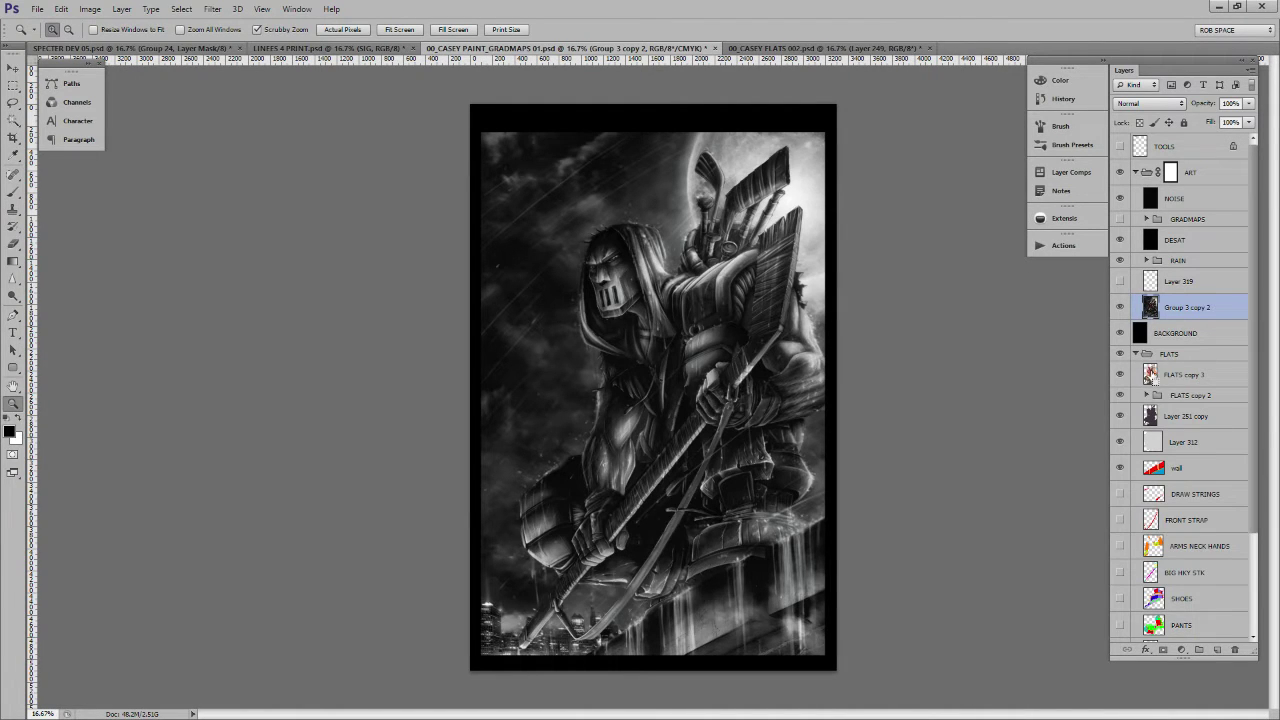
ctrl+click(1150, 373)
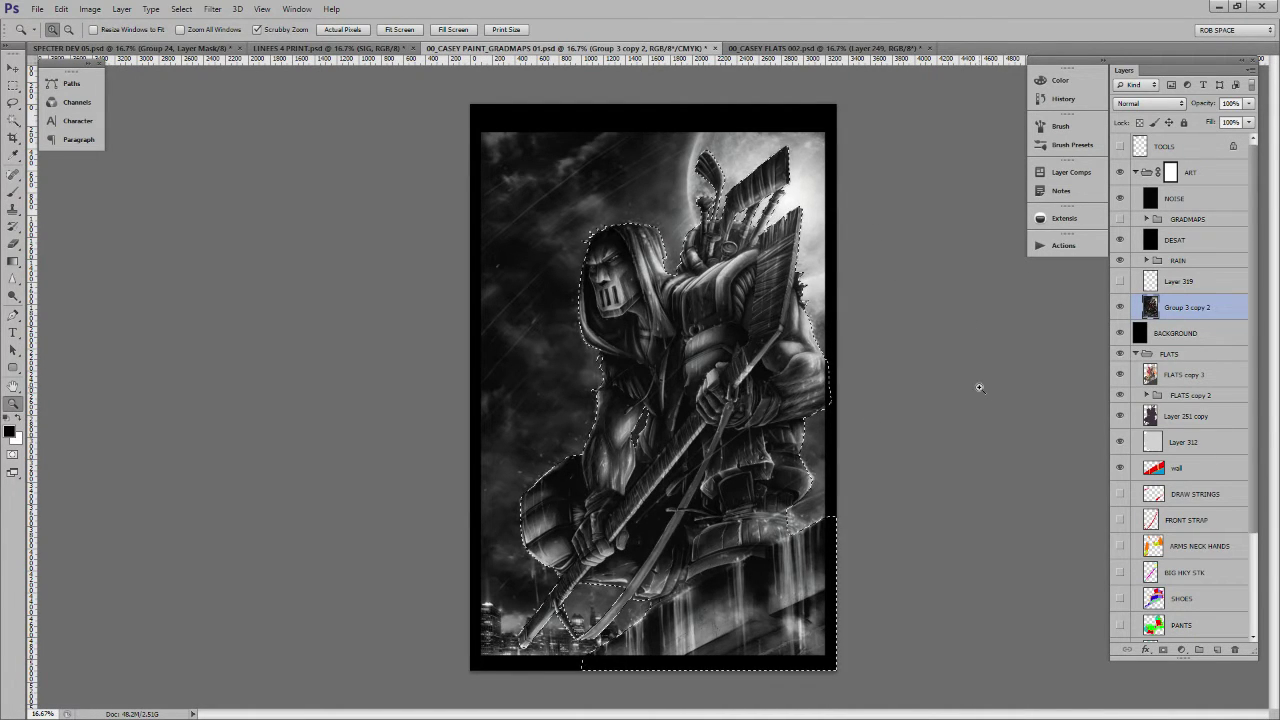
key(ctrl+d)
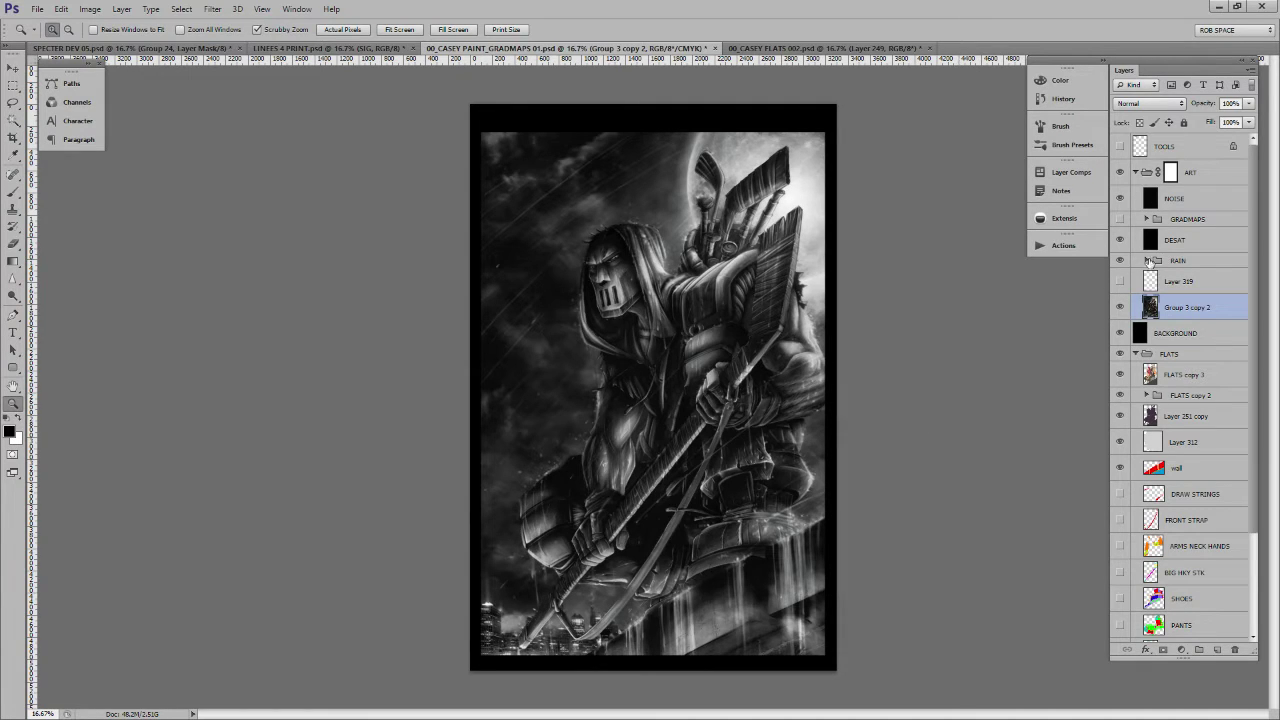
click(1136, 354)
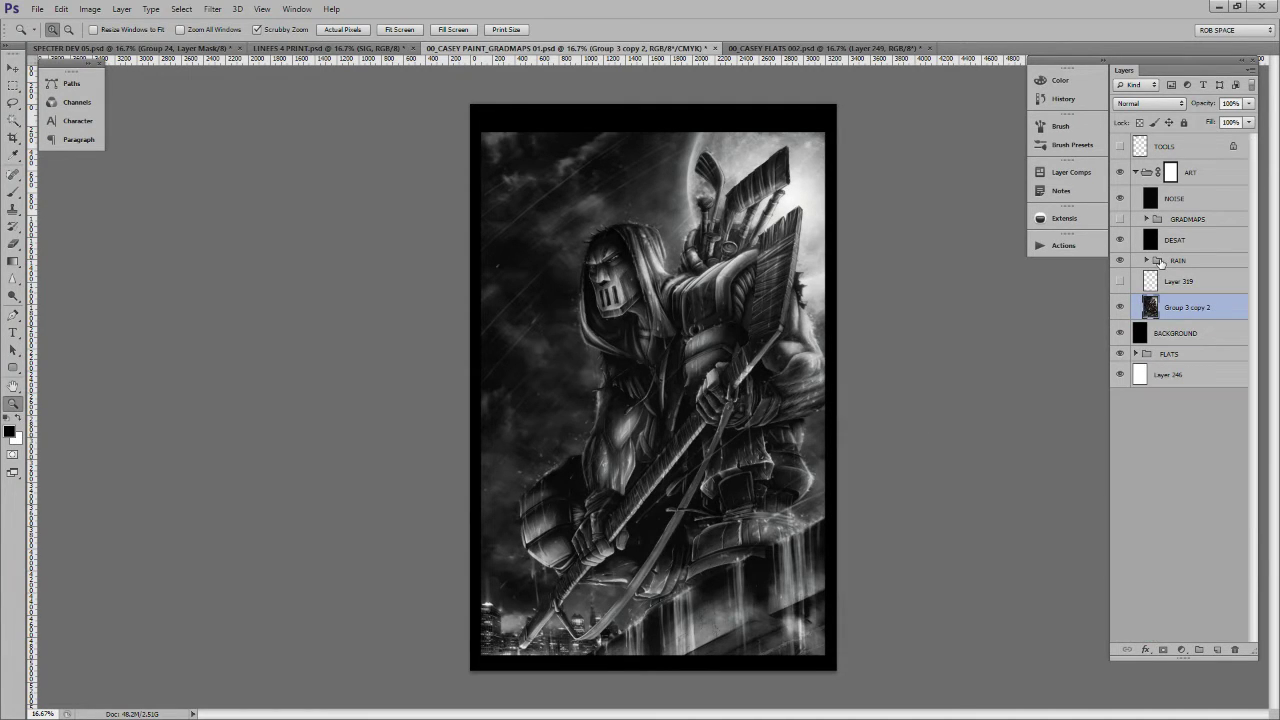
Select the DESAT layer, check the image with it off and on, and make the GRADMAPS group visible
click(1170, 241)
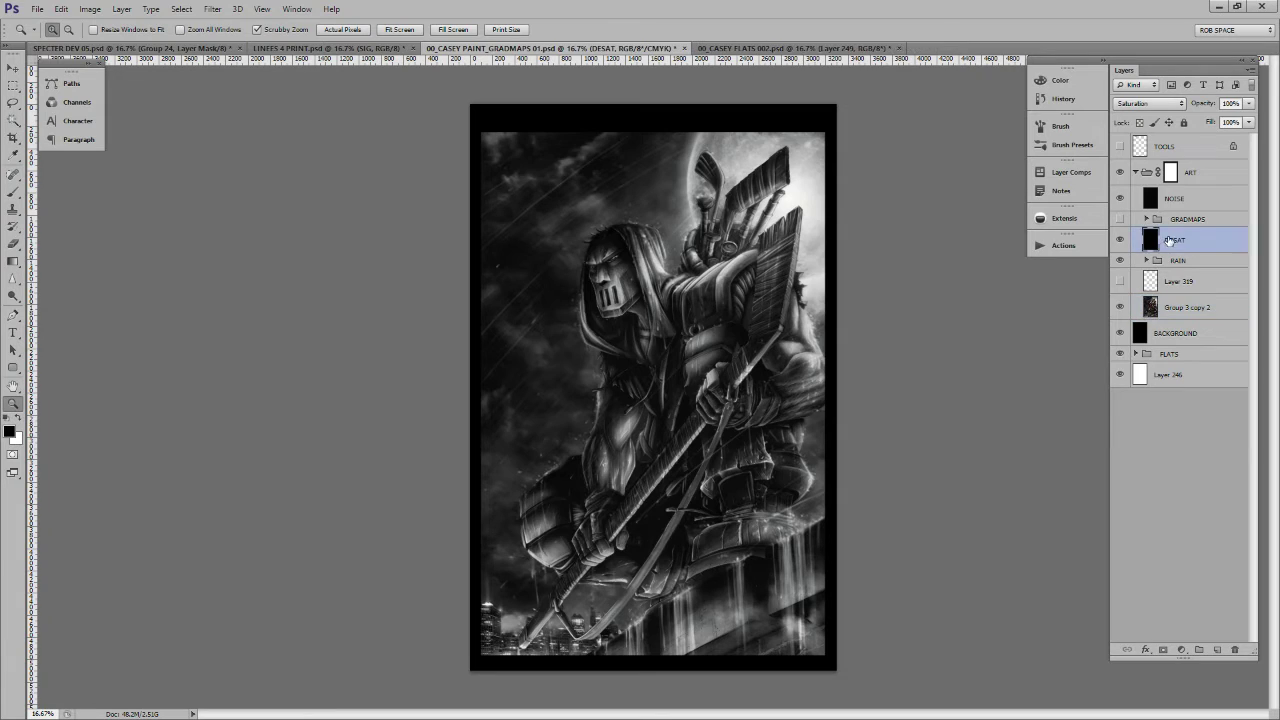
click(1120, 240)
click(1120, 240)
click(1122, 219)
click(1121, 219)
click(1121, 219)
Expand the GRADMAPS group and hide its FLATS copy layer and the TINT, CASEY and BG groups
click(1146, 219)
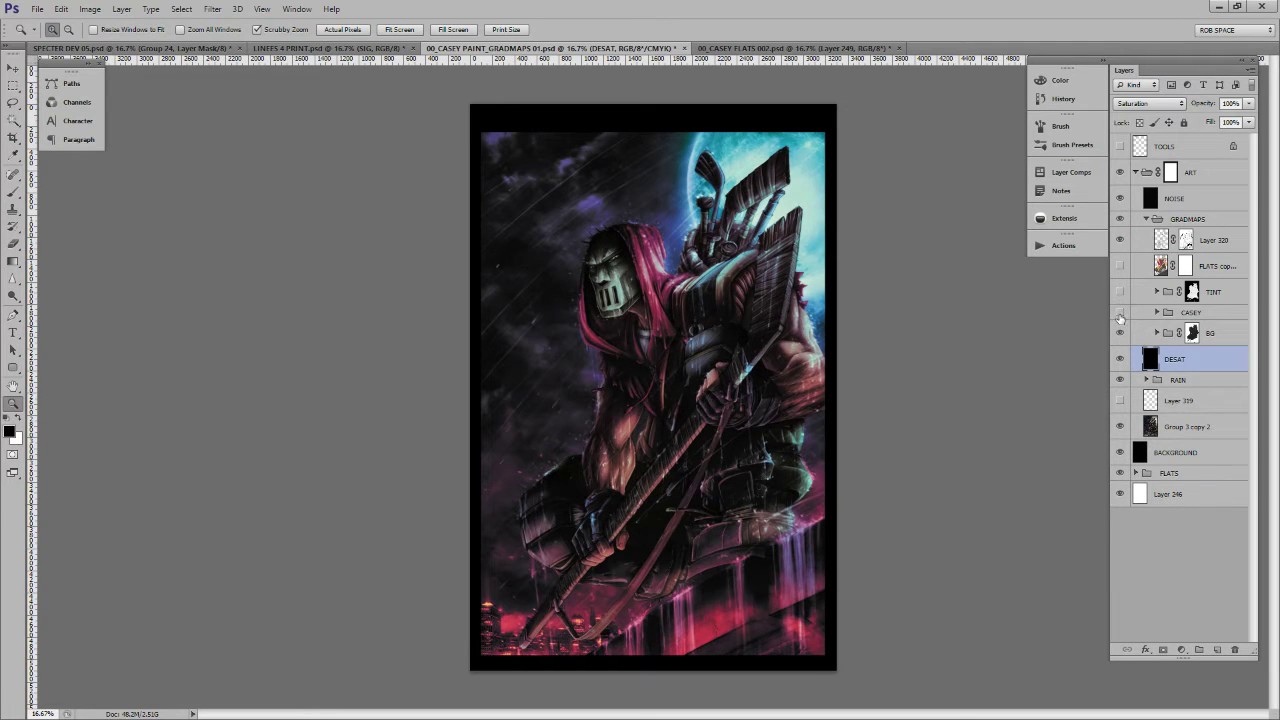
drag(1120, 265, 1121, 292)
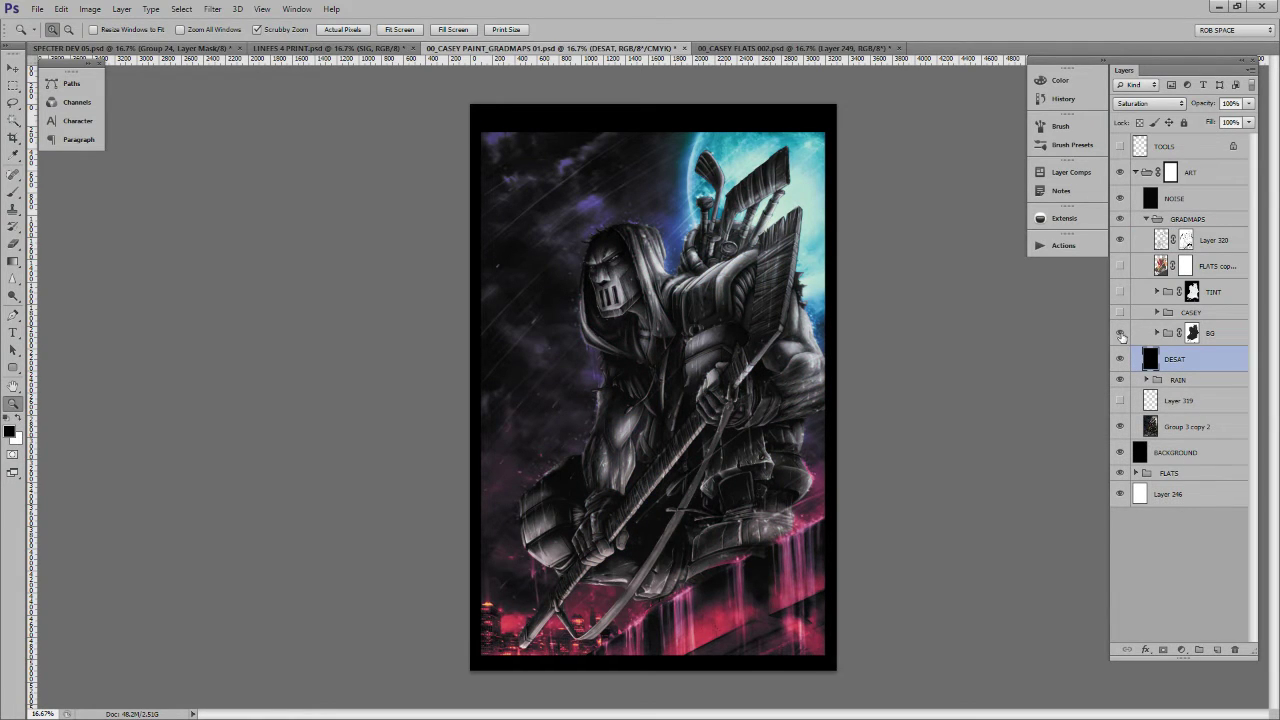
click(1120, 334)
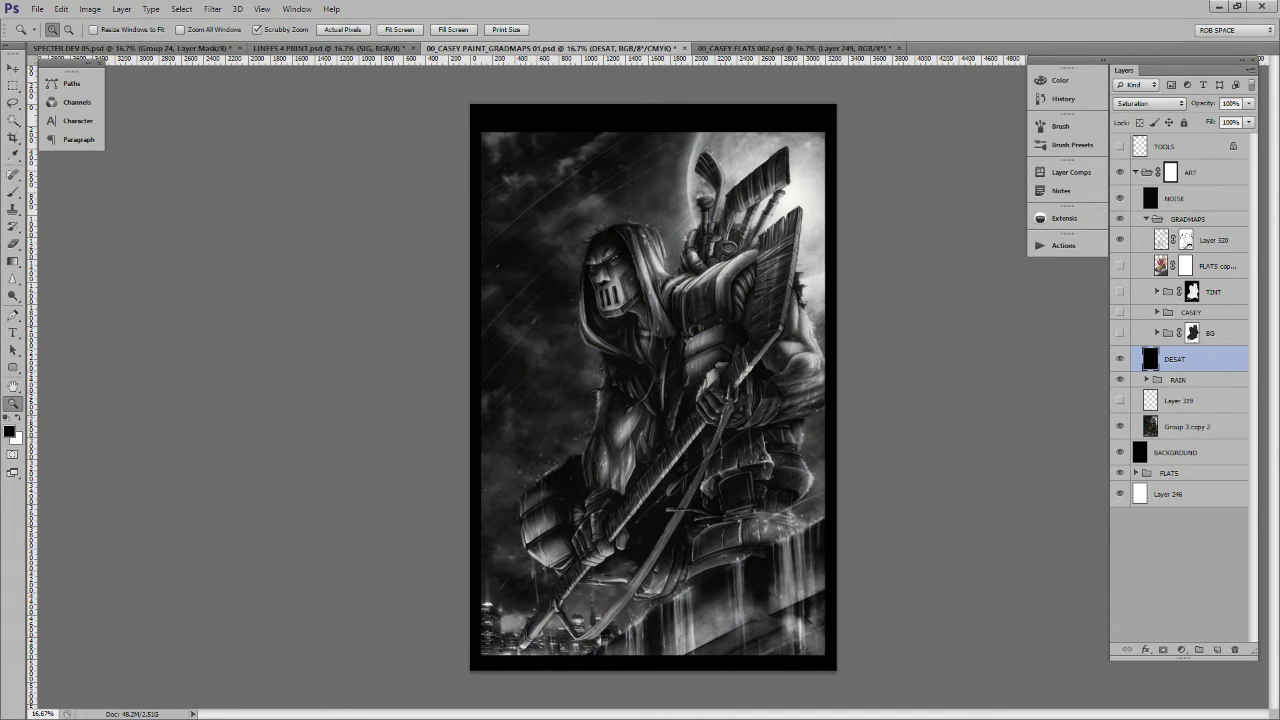
key(ctrl+Tab)
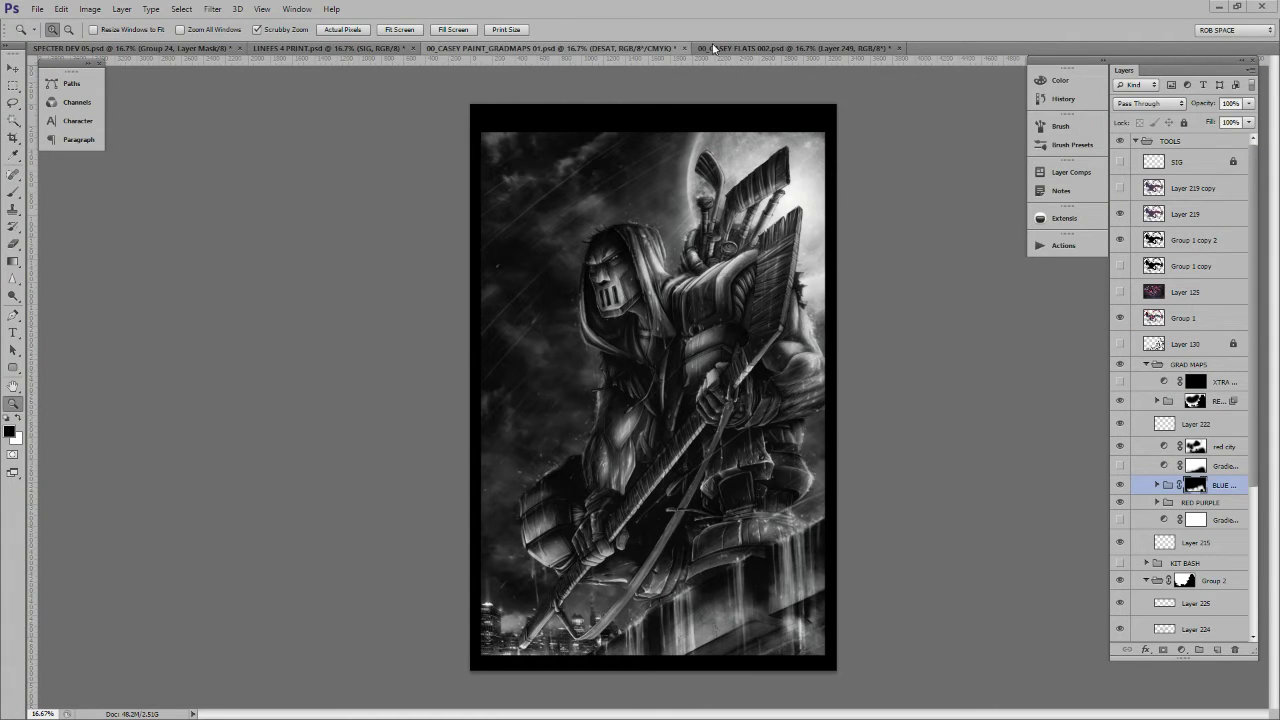
click(655, 50)
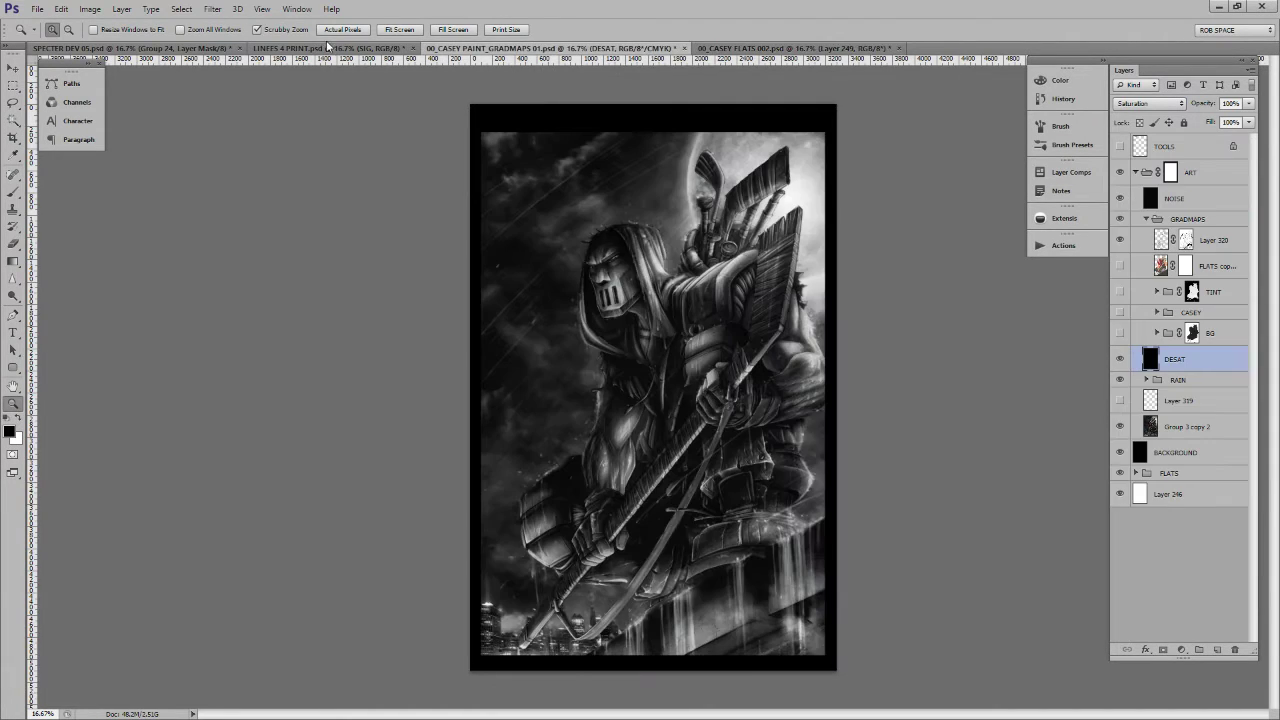
Open the rough color image 00_CASEY RUFFY 02 from the WEBBY folder inside TMNT V2
click(38, 9)
click(60, 37)
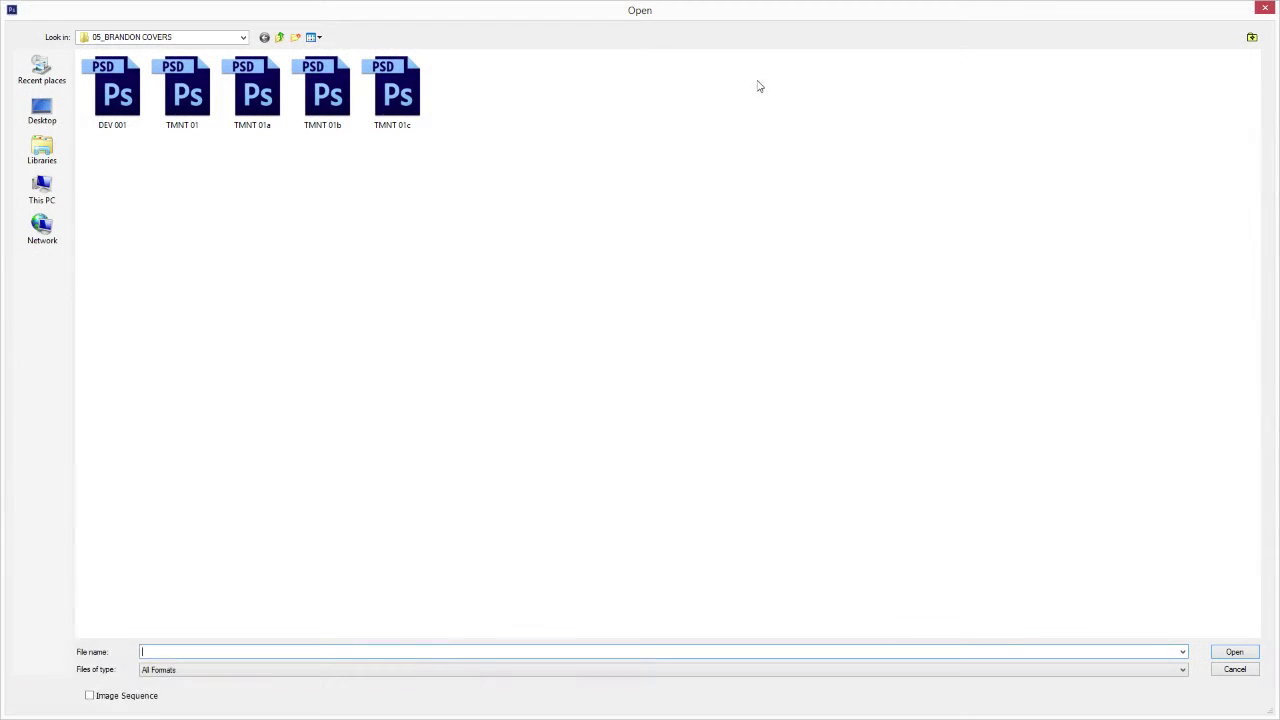
click(280, 37)
click(280, 37)
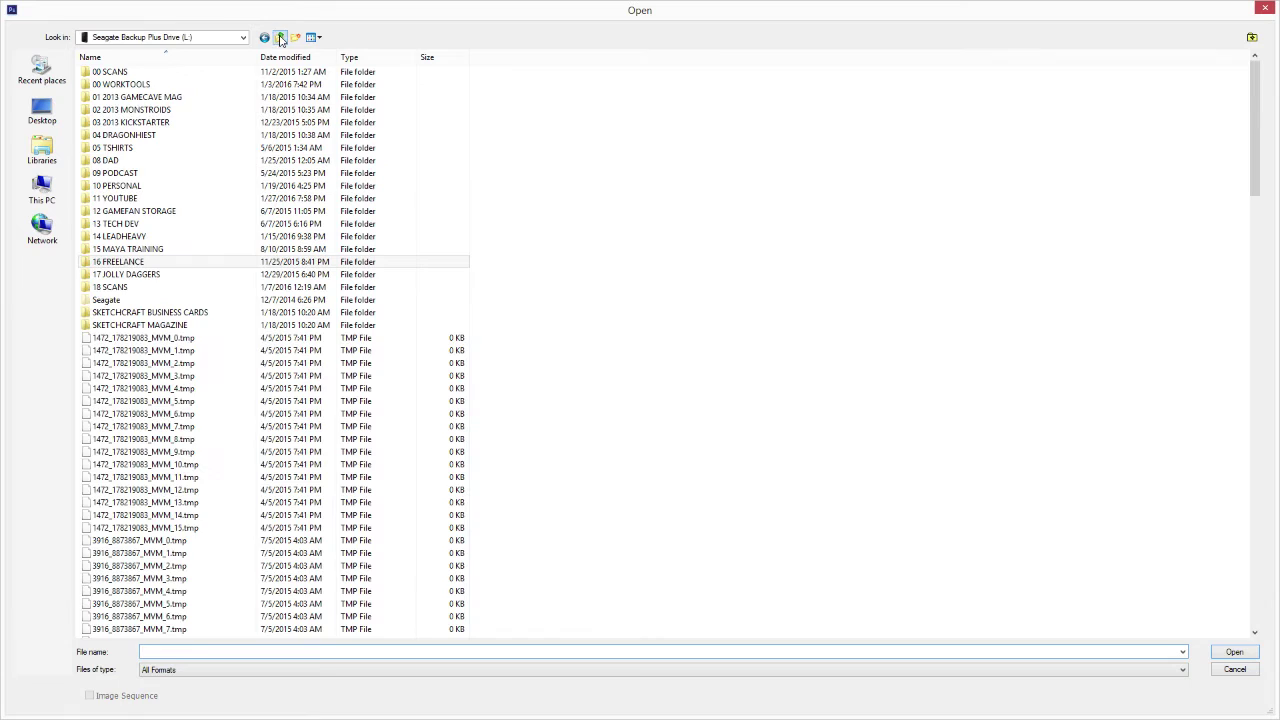
double_click(171, 123)
double_click(150, 211)
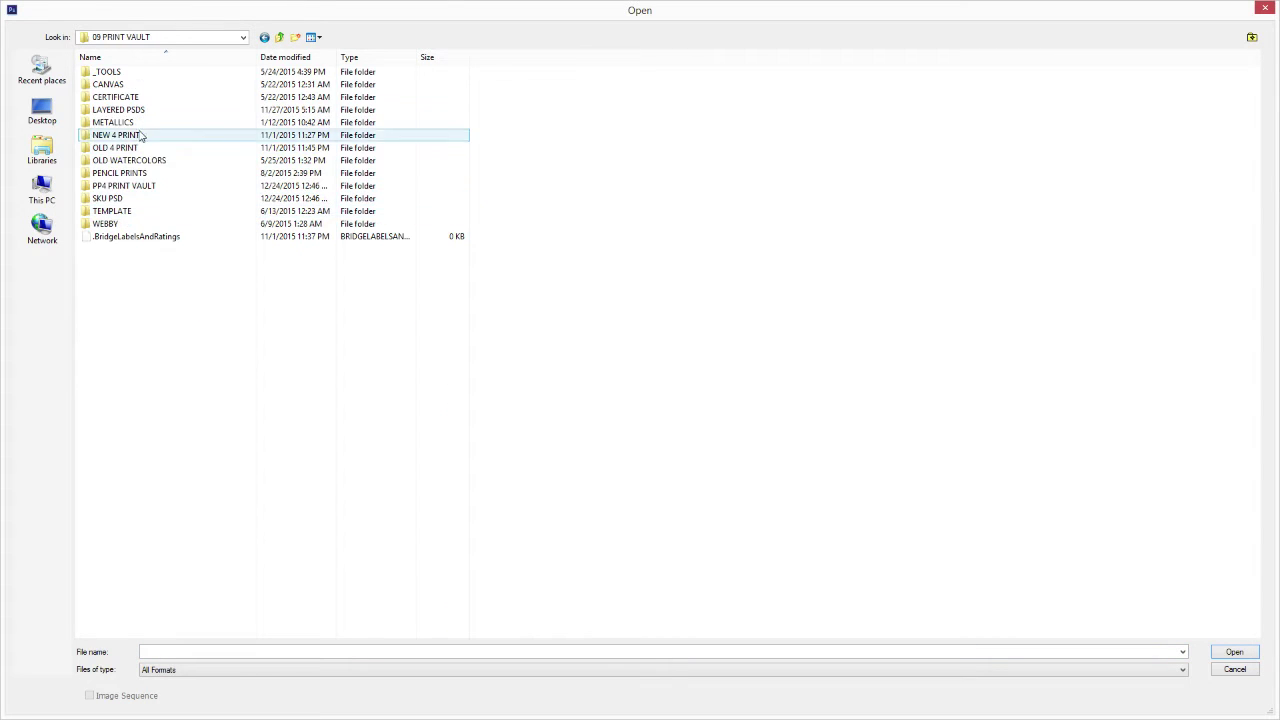
double_click(330, 111)
double_click(335, 117)
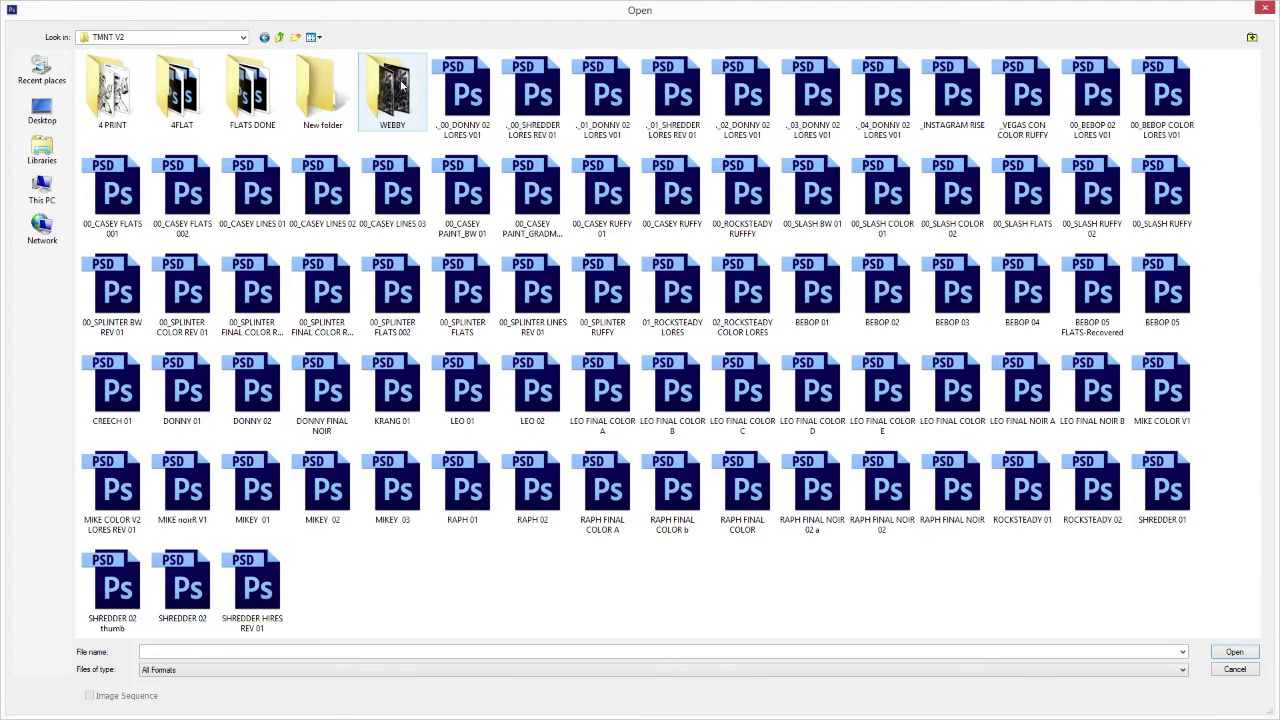
double_click(394, 100)
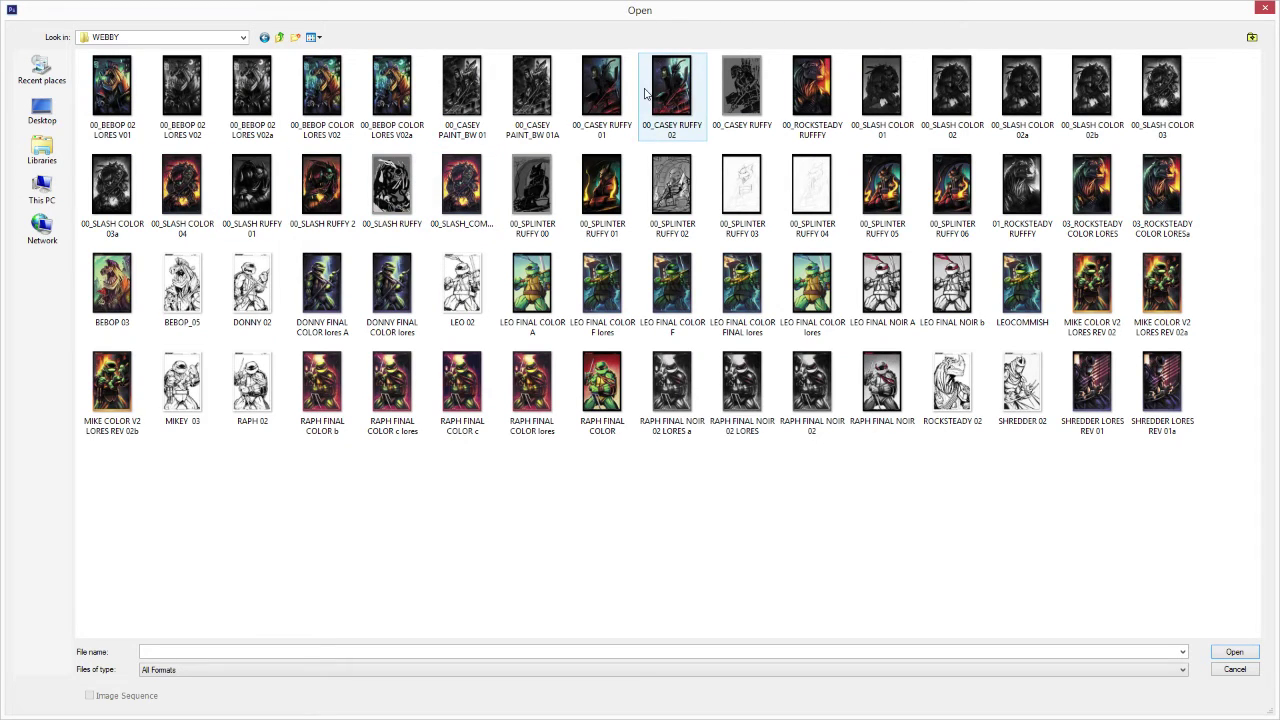
click(648, 94)
click(1235, 651)
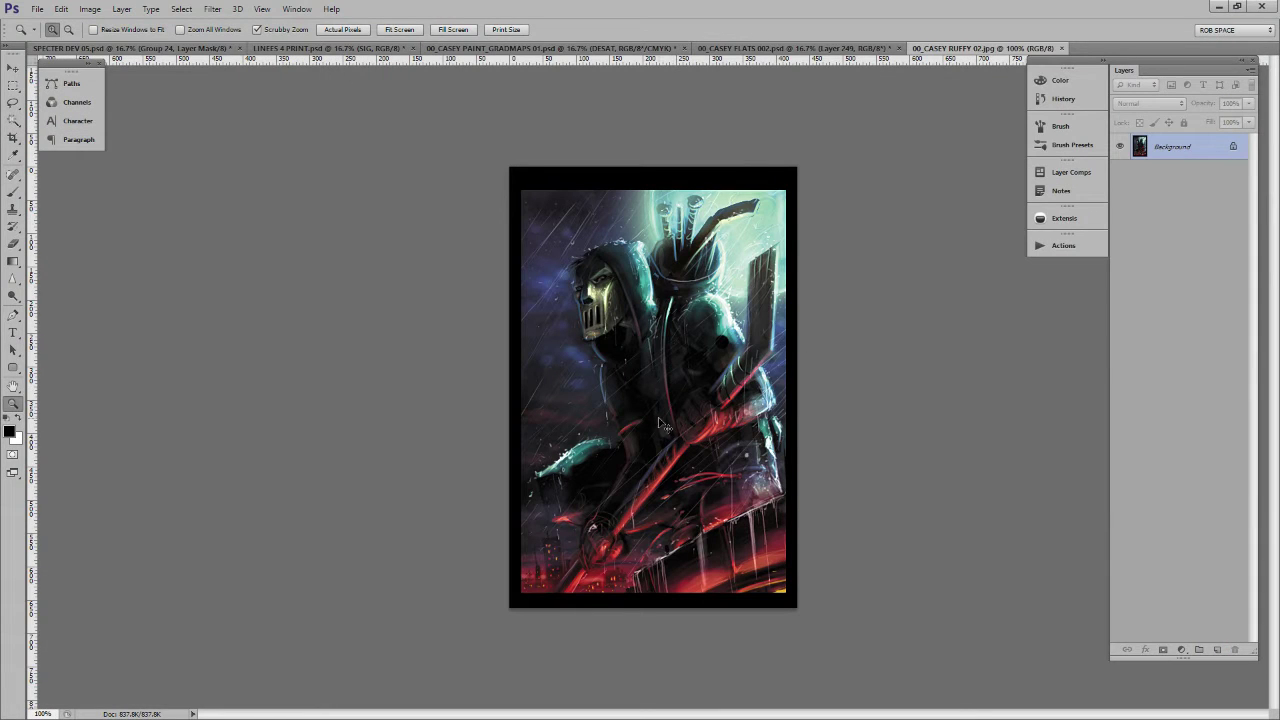
Turn on the CMYK proof preview and examine the rough's red and teal lighting up close
key(ctrl+y)
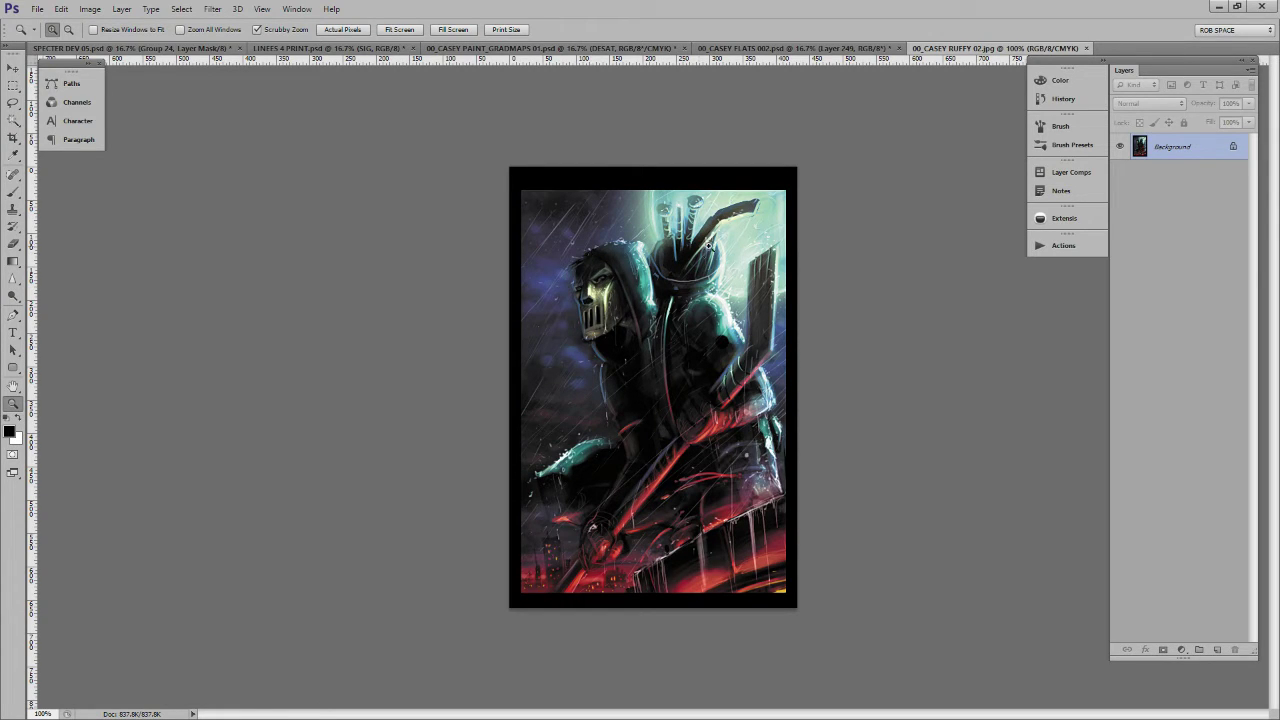
click(621, 555)
click(621, 555)
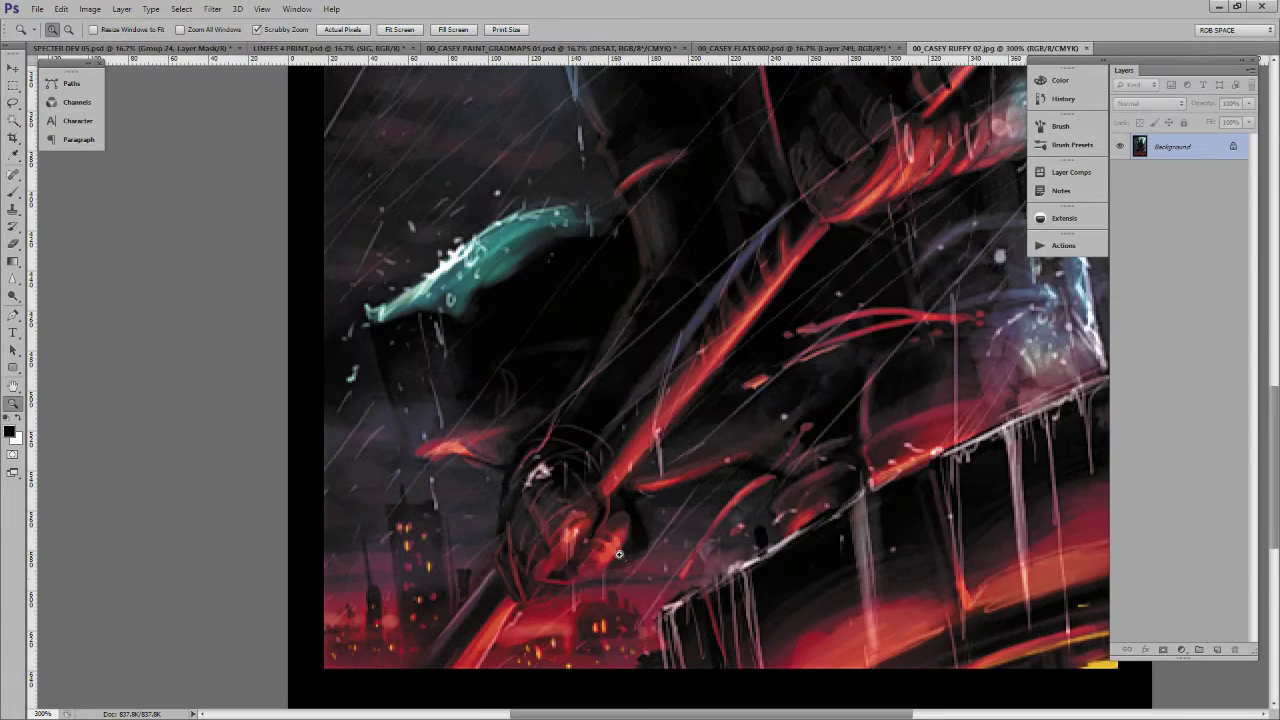
alt+click(628, 547)
drag(633, 468, 577, 638)
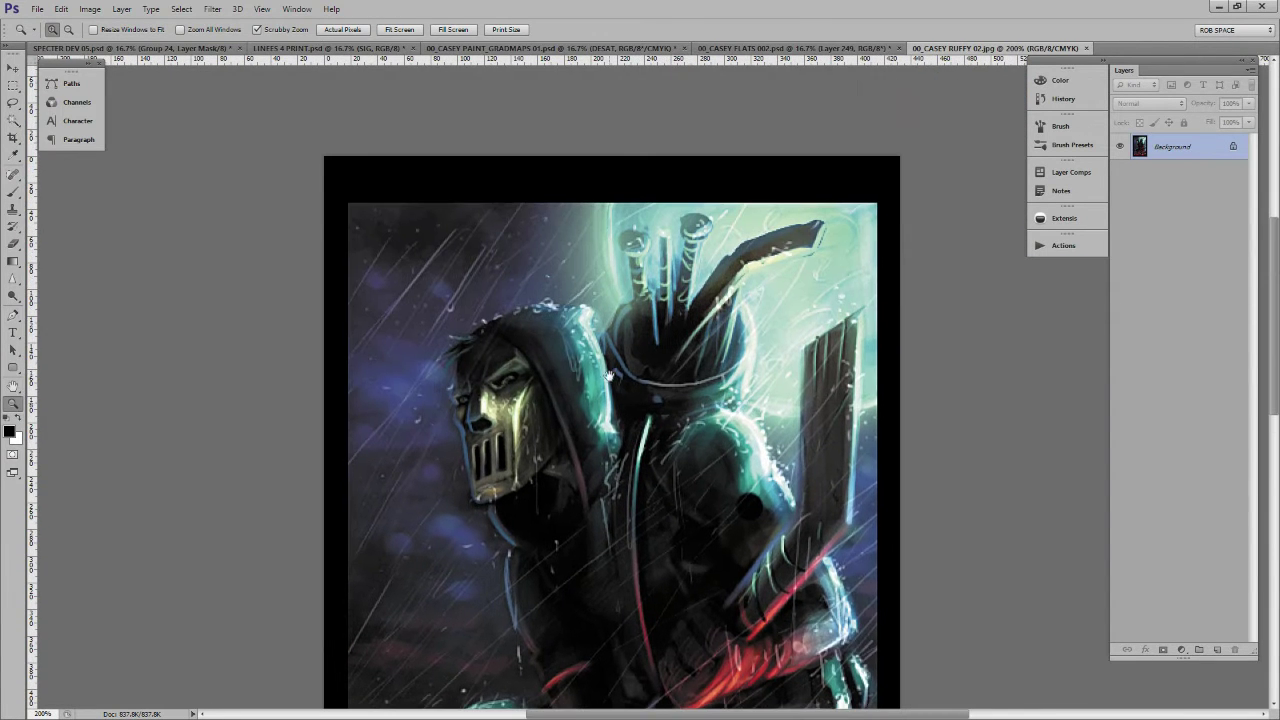
drag(651, 601, 636, 429)
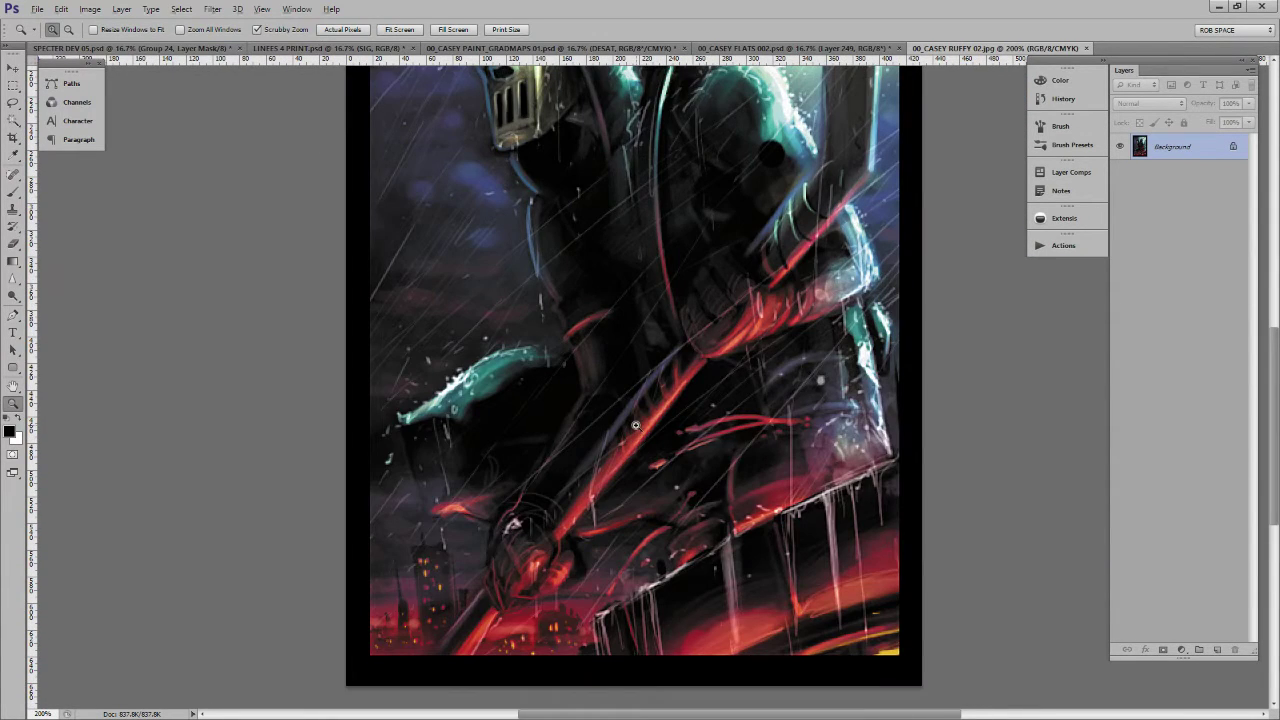
alt+click(636, 429)
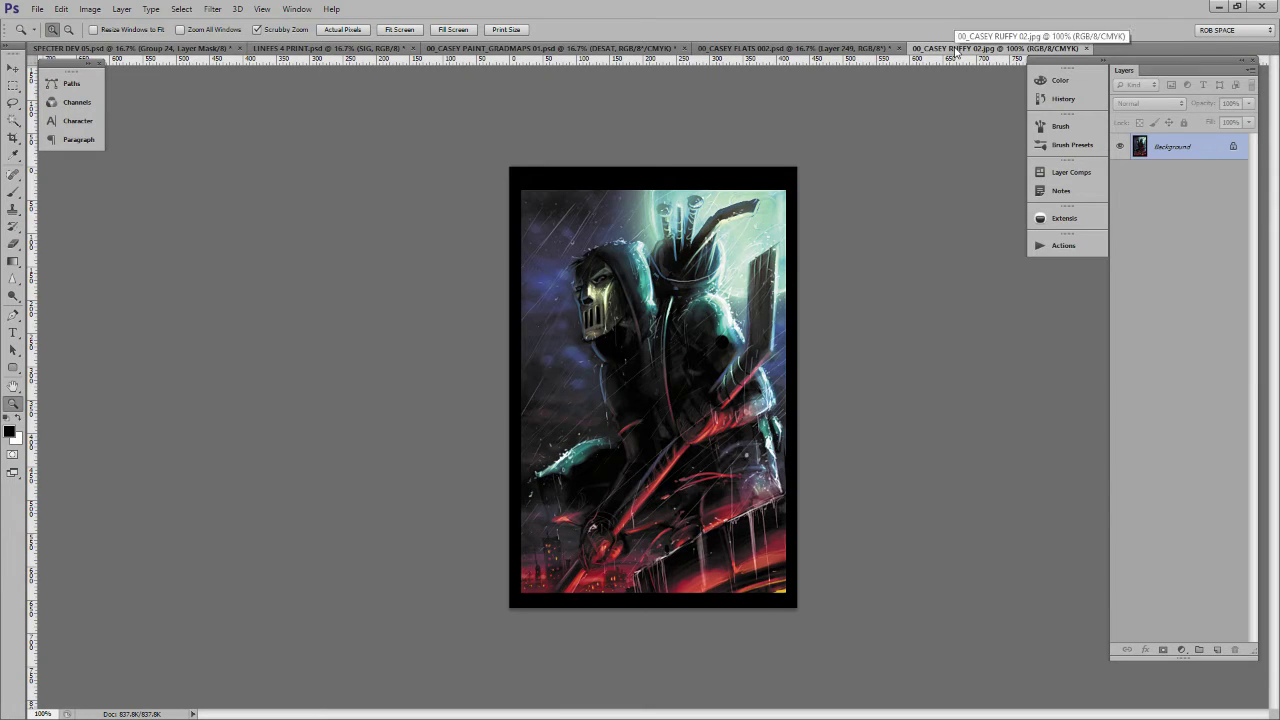
Desaturate the rough by duplicating its Background layer, filling the copy with black and setting it to Saturation blending
key(ctrl+j)
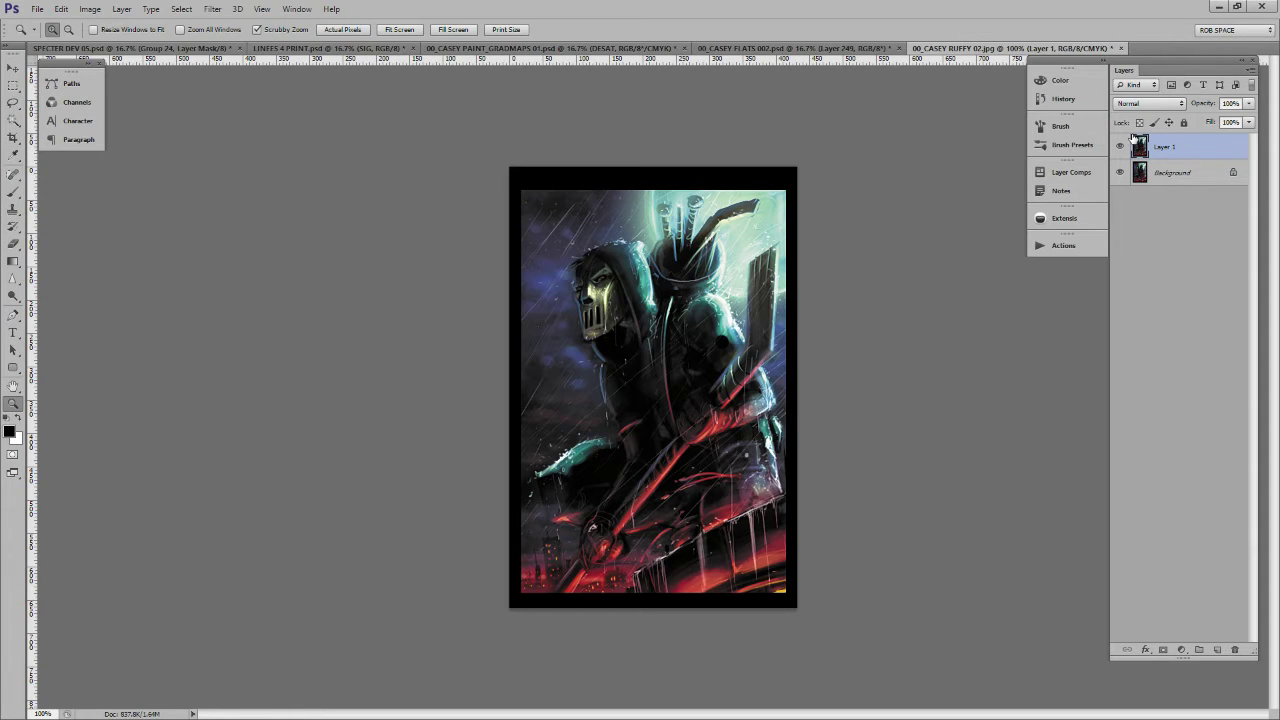
key(alt+BackSpace)
click(1150, 103)
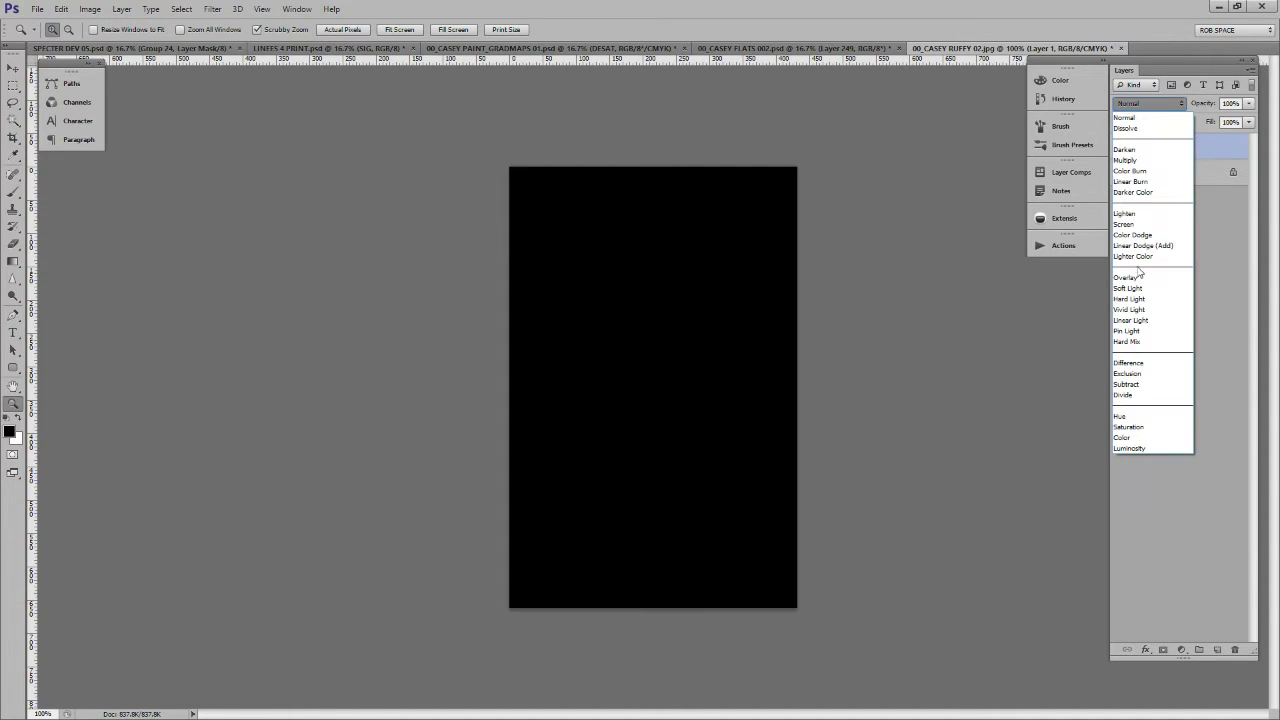
click(1138, 428)
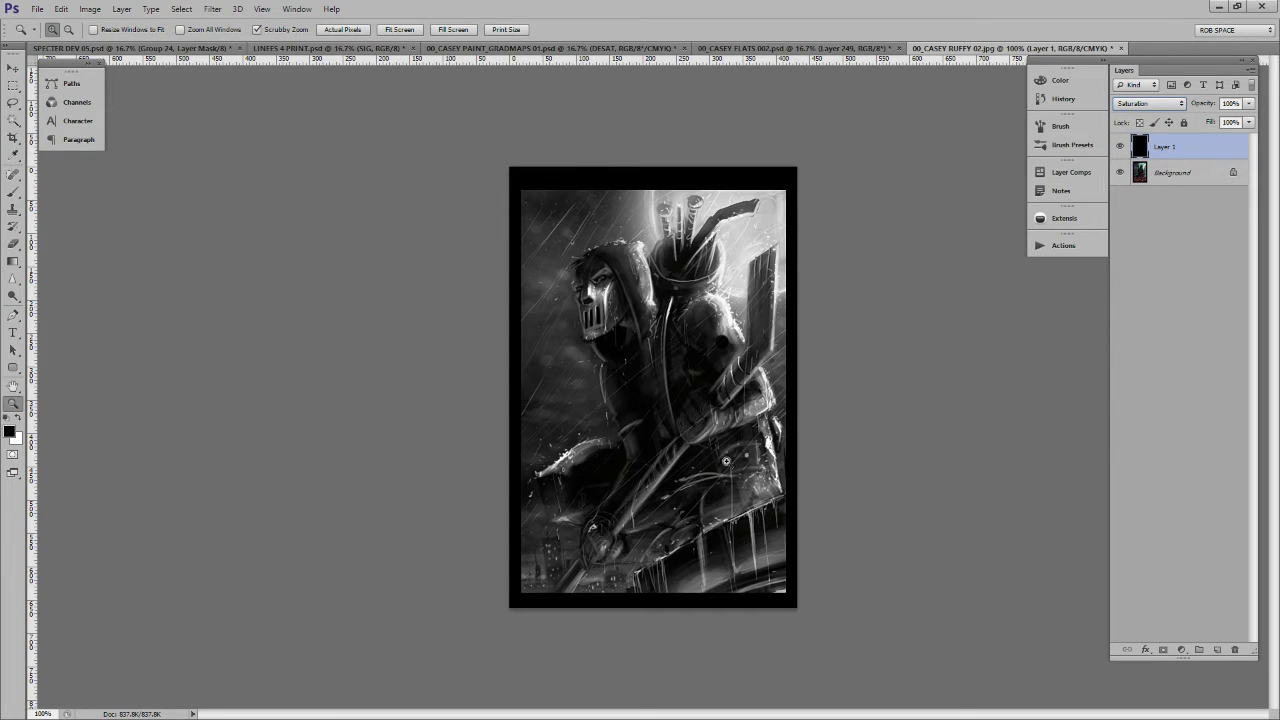
Float the desaturated rough in its own resized window beside the greyscale painting to compare their values
drag(945, 49, 194, 139)
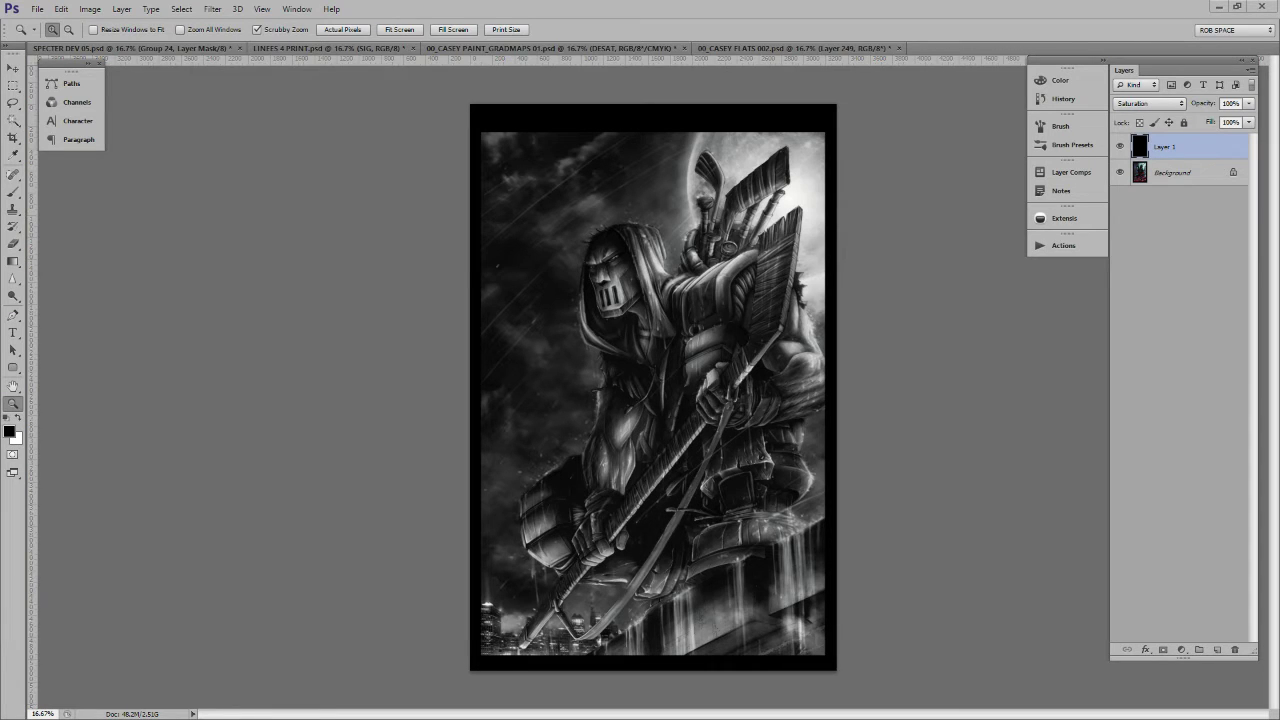
drag(2, 105, 493, 102)
drag(714, 678, 598, 606)
drag(452, 100, 328, 118)
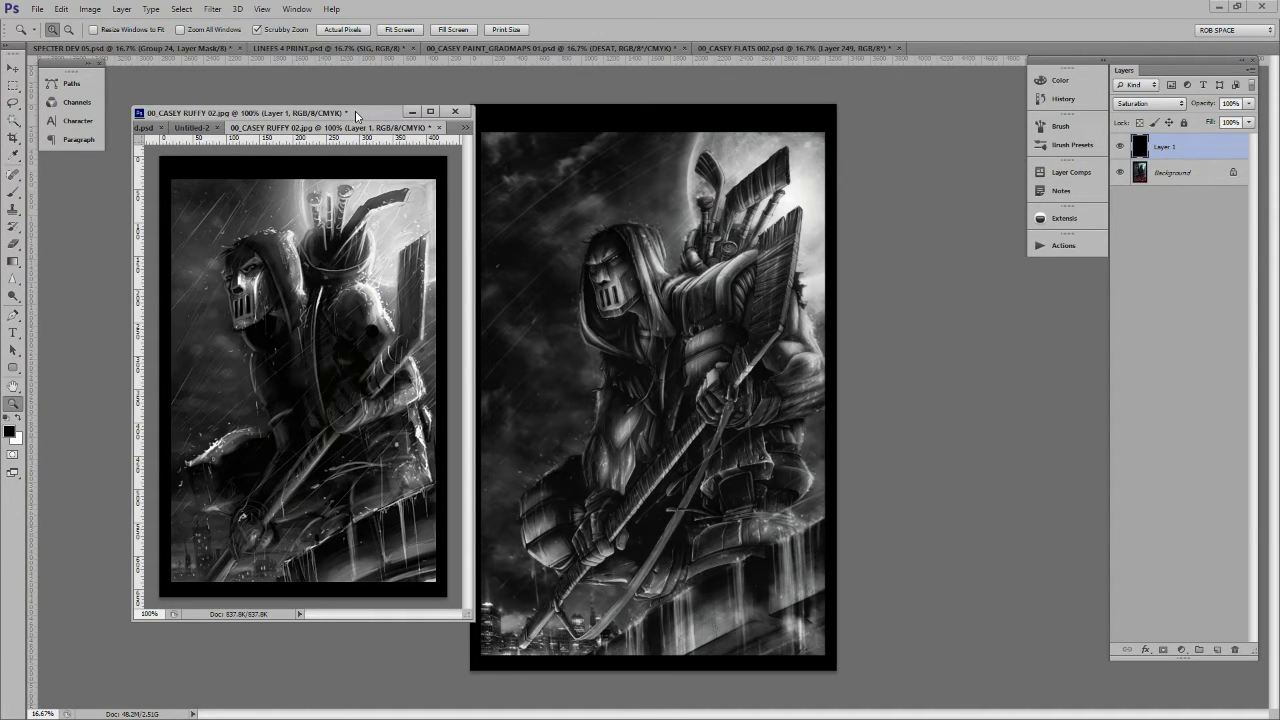
mouse_move(357, 116)
mouse_down()
mouse_move(372, 116)
mouse_move(287, 118)
mouse_move(365, 116)
mouse_up()
Hide the rough's black Saturation layer, move its window out of view and return to the Casey painting
click(1120, 146)
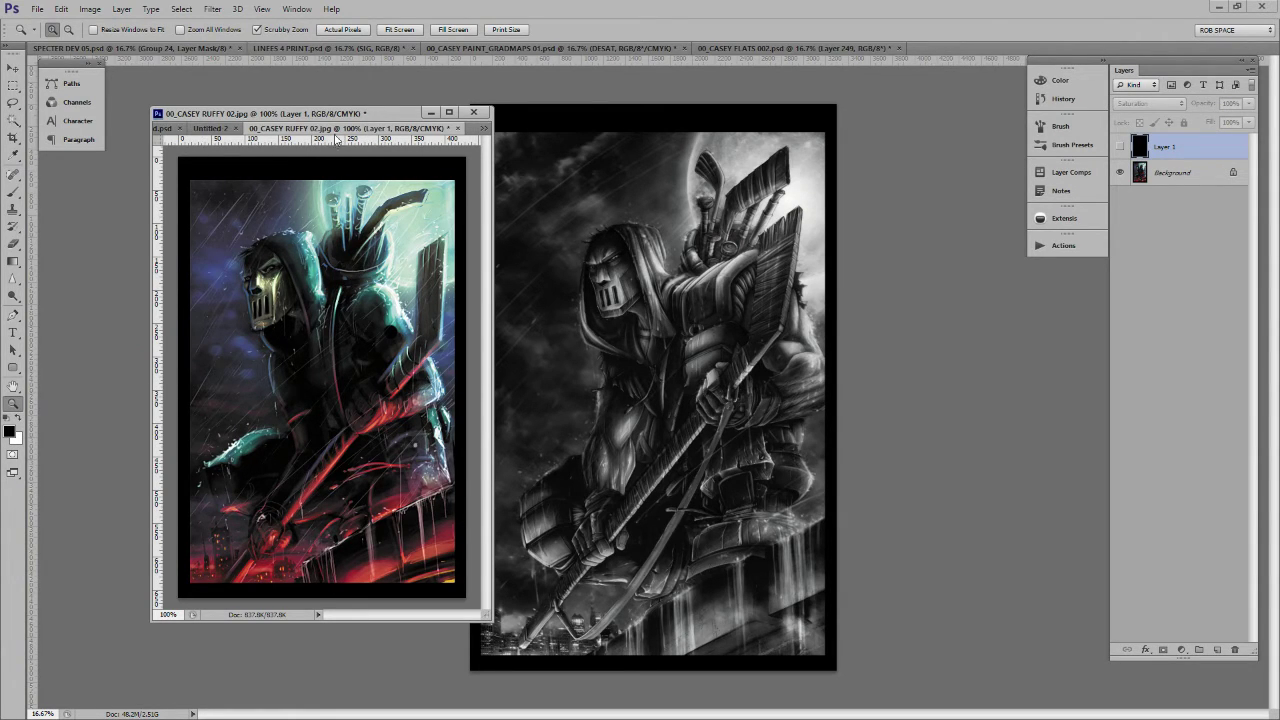
drag(342, 118, 0, 112)
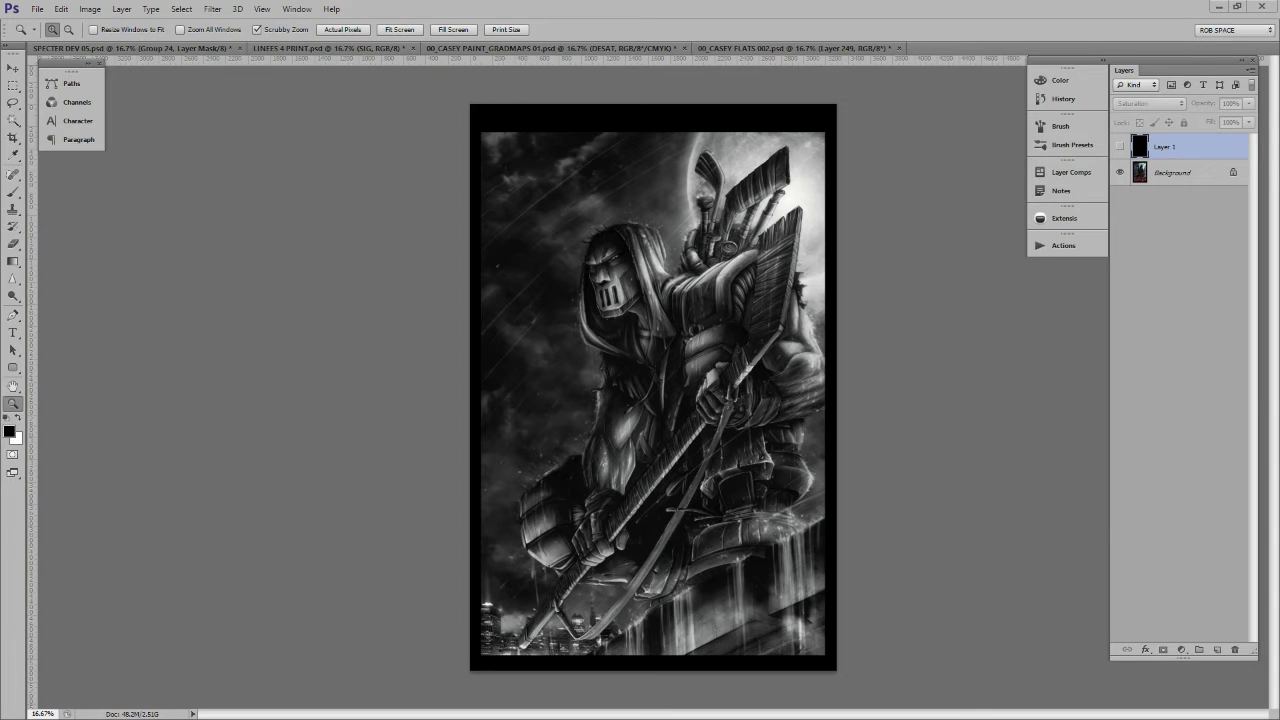
click(754, 409)
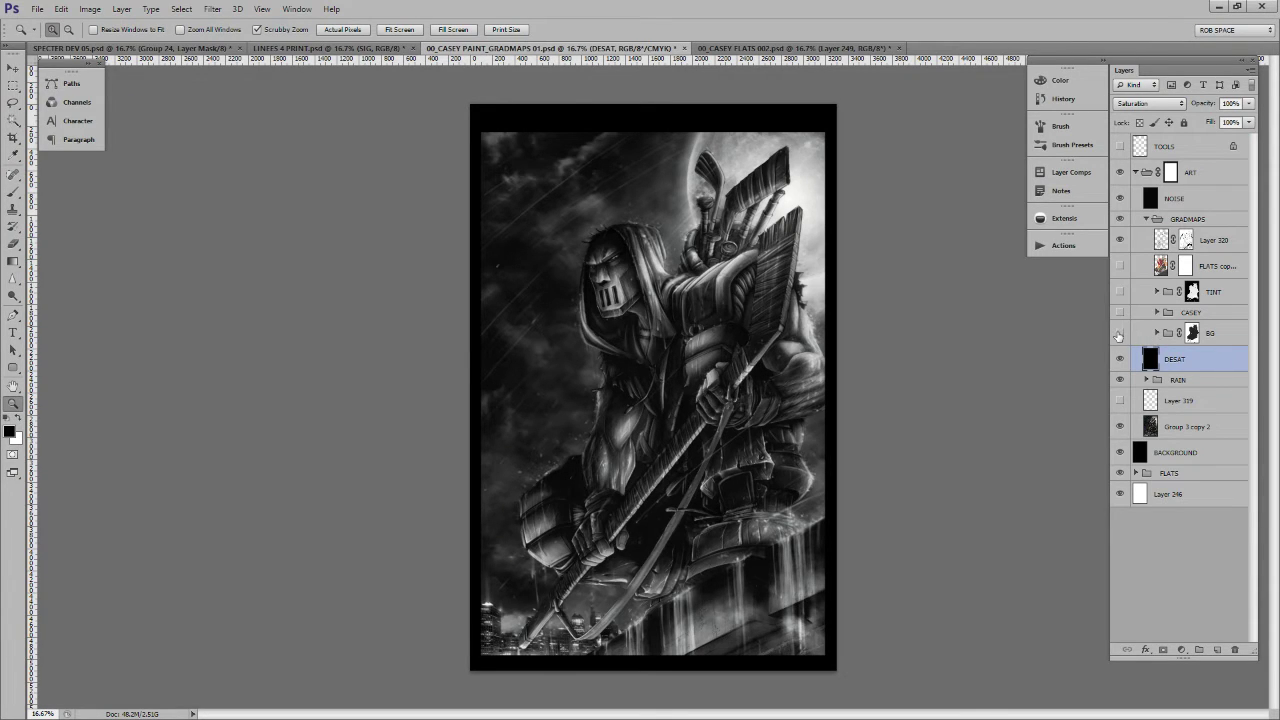
Show and expand the BG group, hide its subgroups, and turn on and expand only RED CITY
click(1120, 333)
click(1156, 333)
drag(1120, 384, 1123, 444)
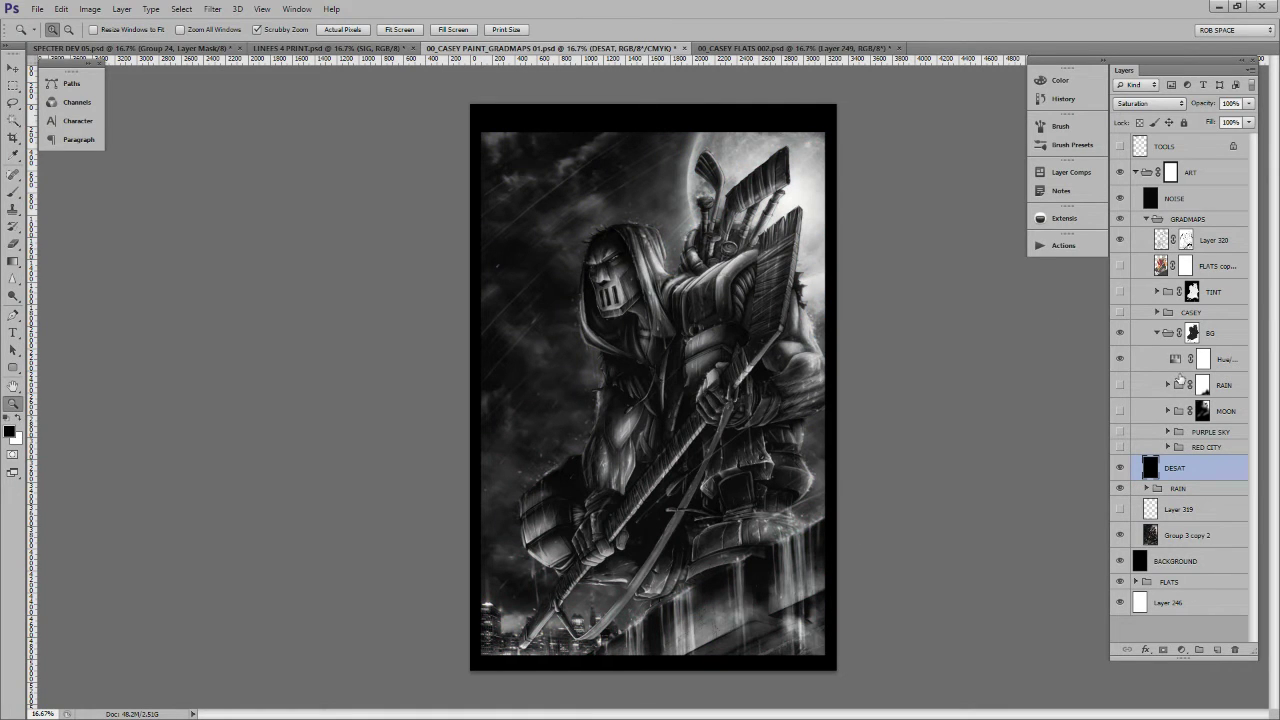
click(1120, 447)
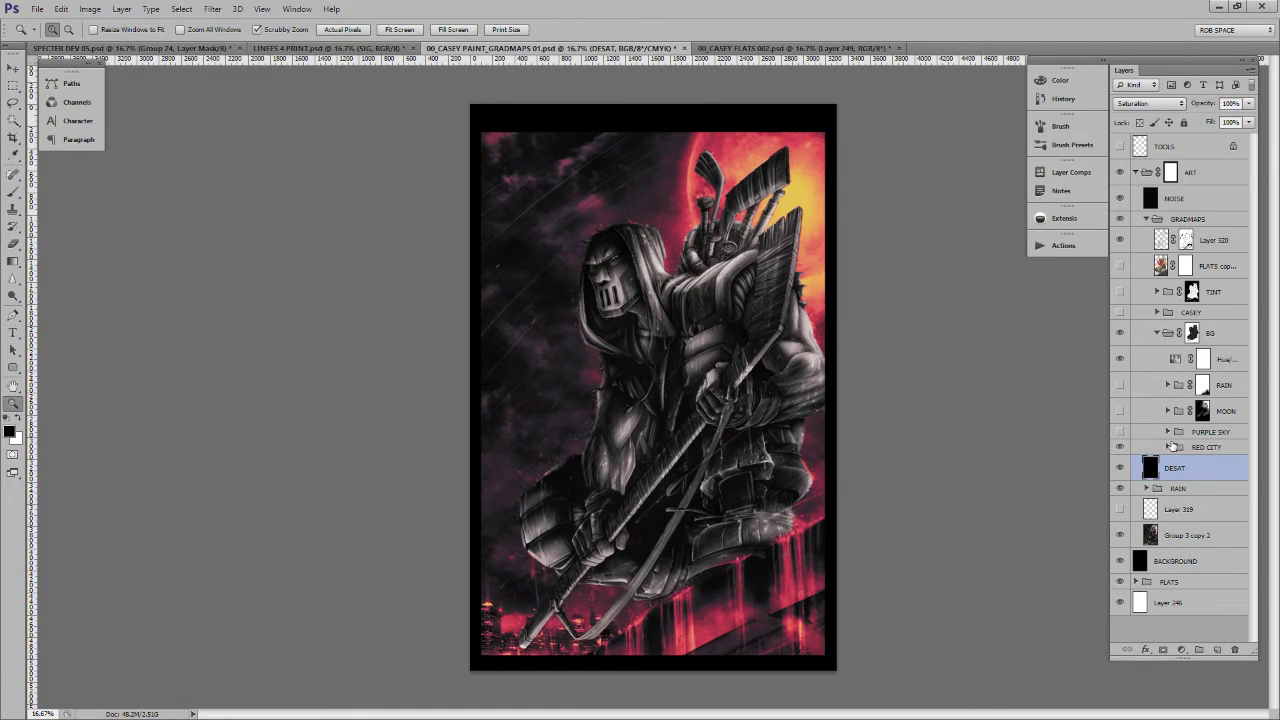
click(1167, 447)
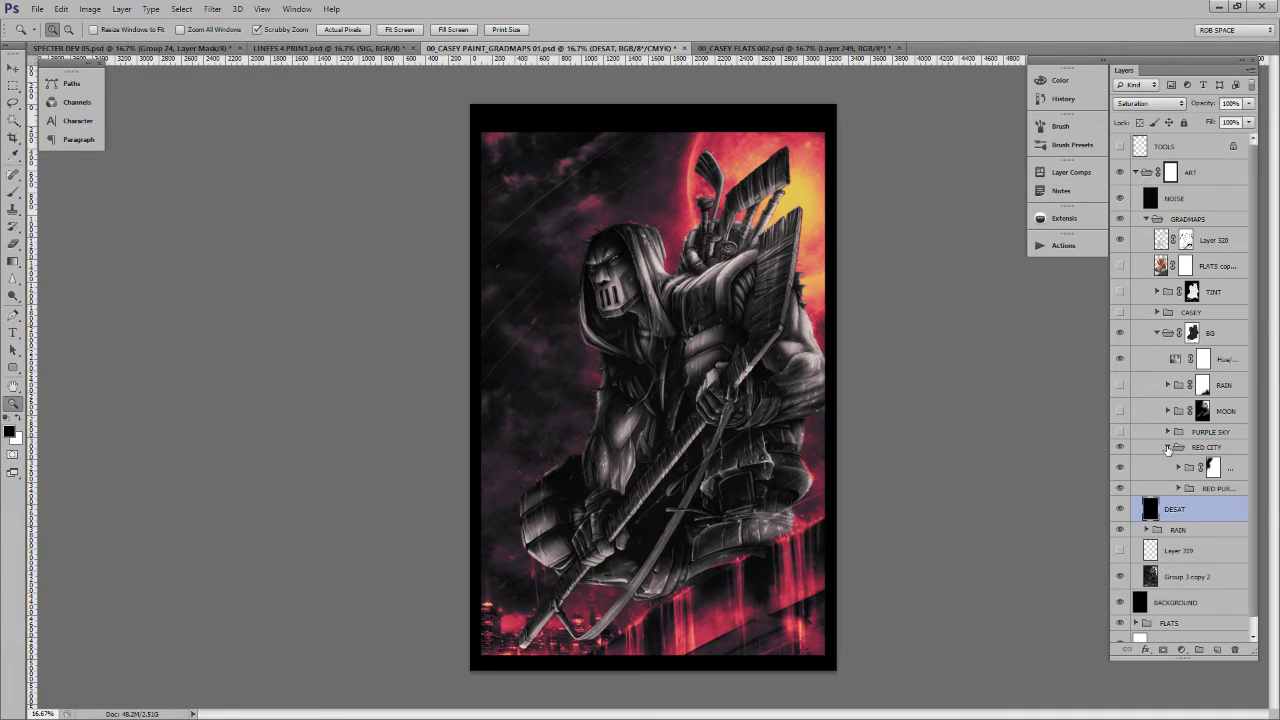
Hide the masked subgroup in RED CITY, expand RED PURPLE and inspect the gradient of its lower gradient map
click(1121, 467)
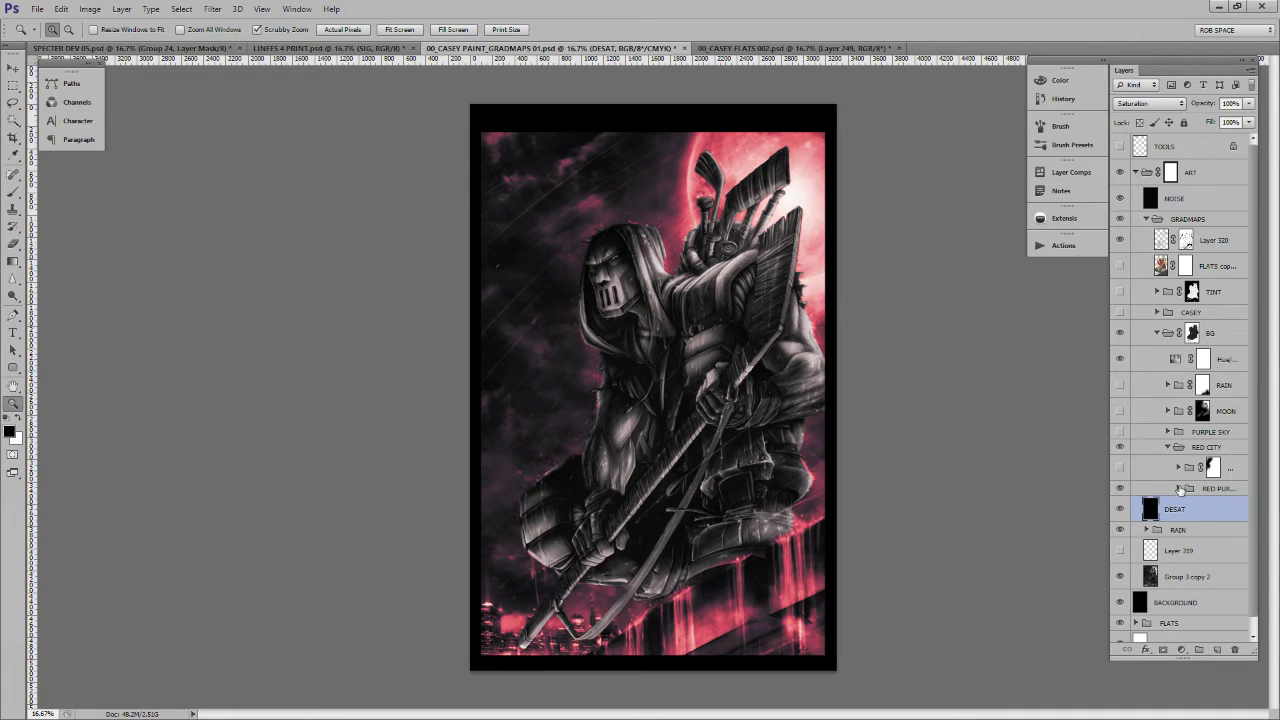
click(1178, 488)
click(1155, 540)
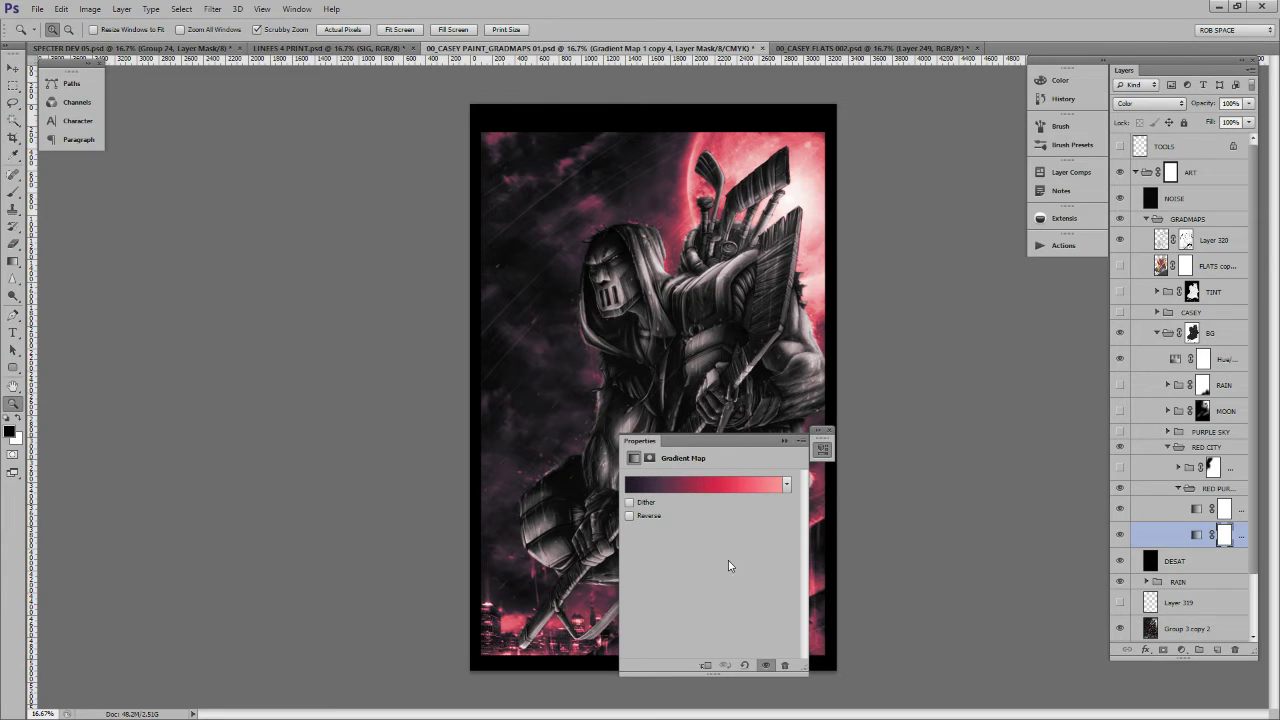
click(784, 441)
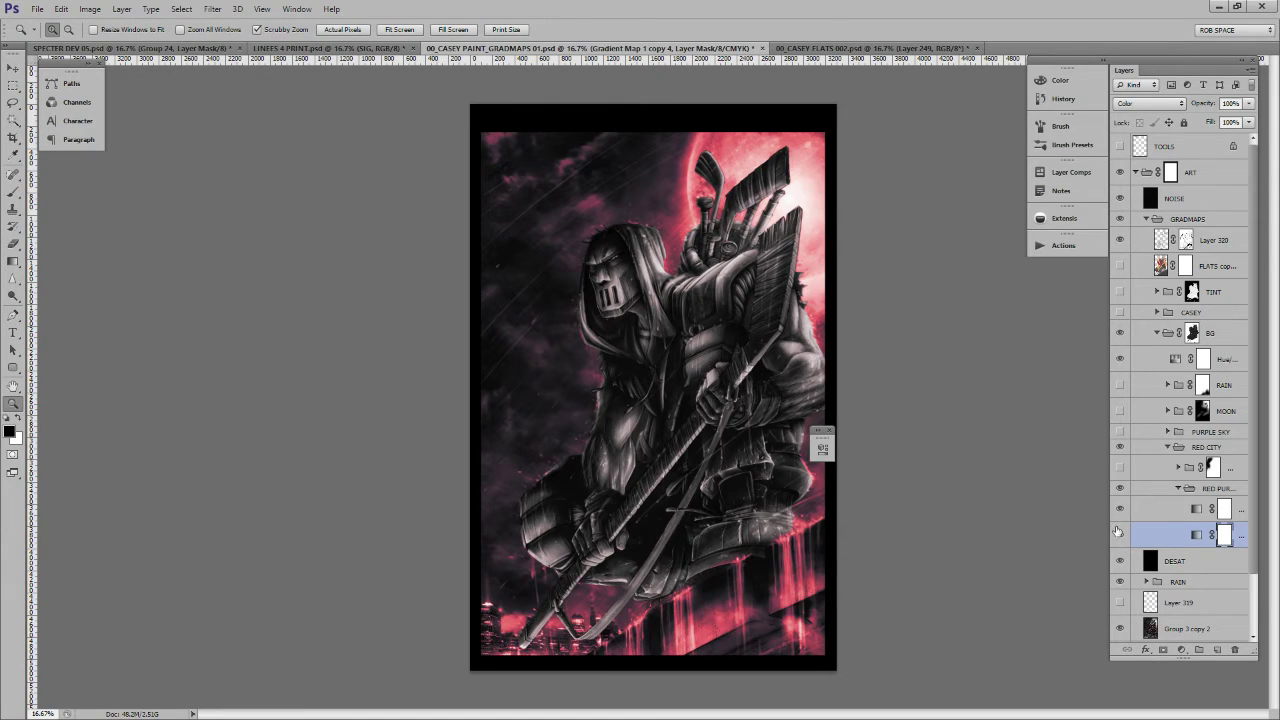
With the upper gradient map hidden, try the lower RED PURPLE gradient map in Normal blend mode, then restore Color
click(1119, 533)
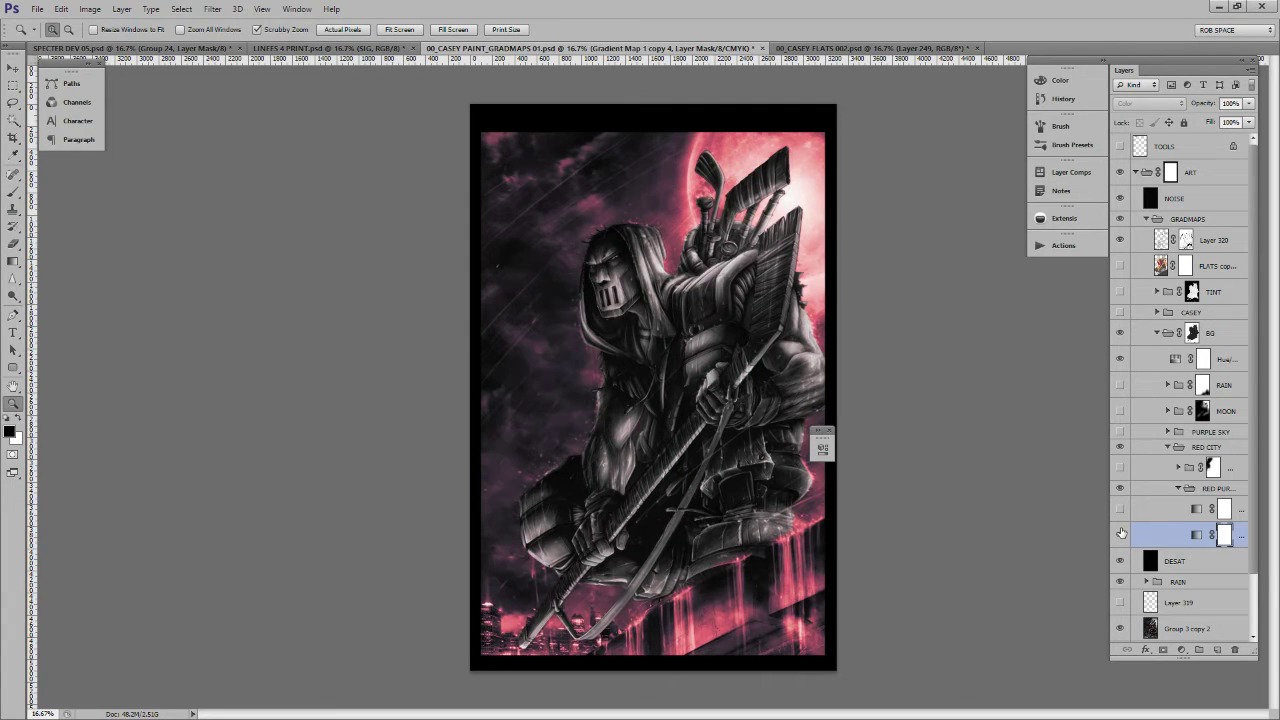
click(1120, 533)
click(1196, 534)
click(1148, 103)
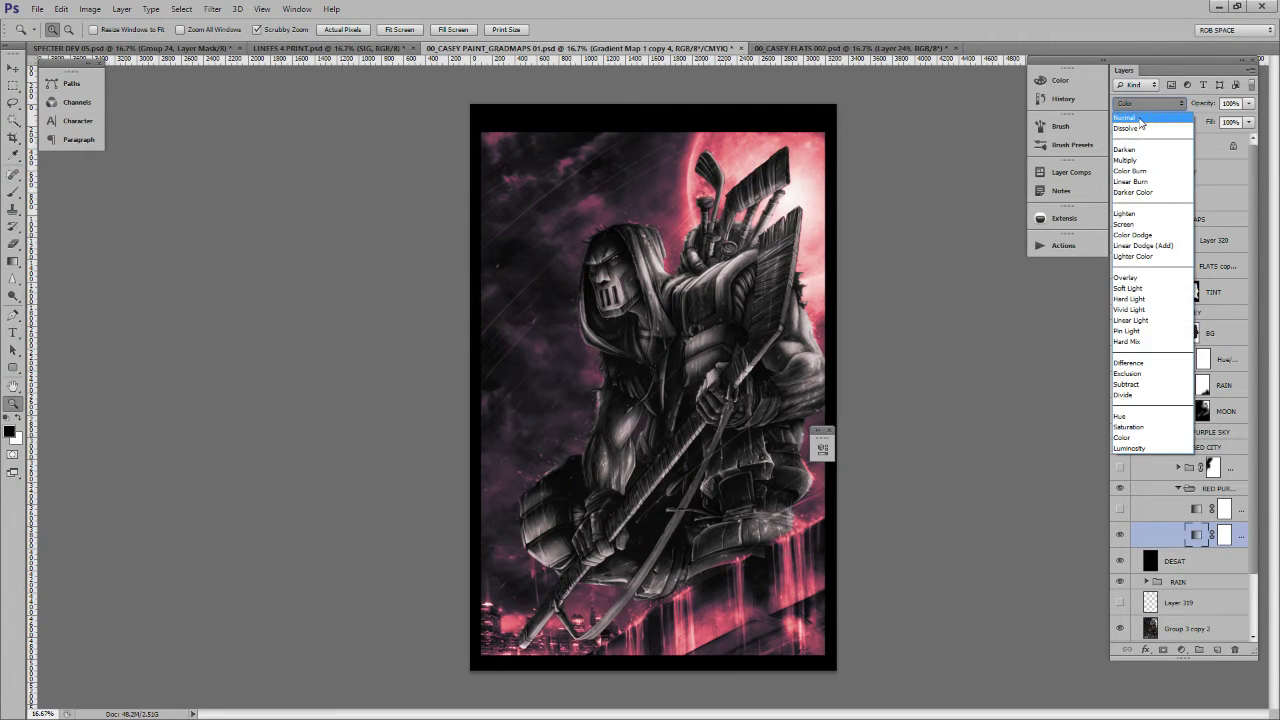
click(1141, 118)
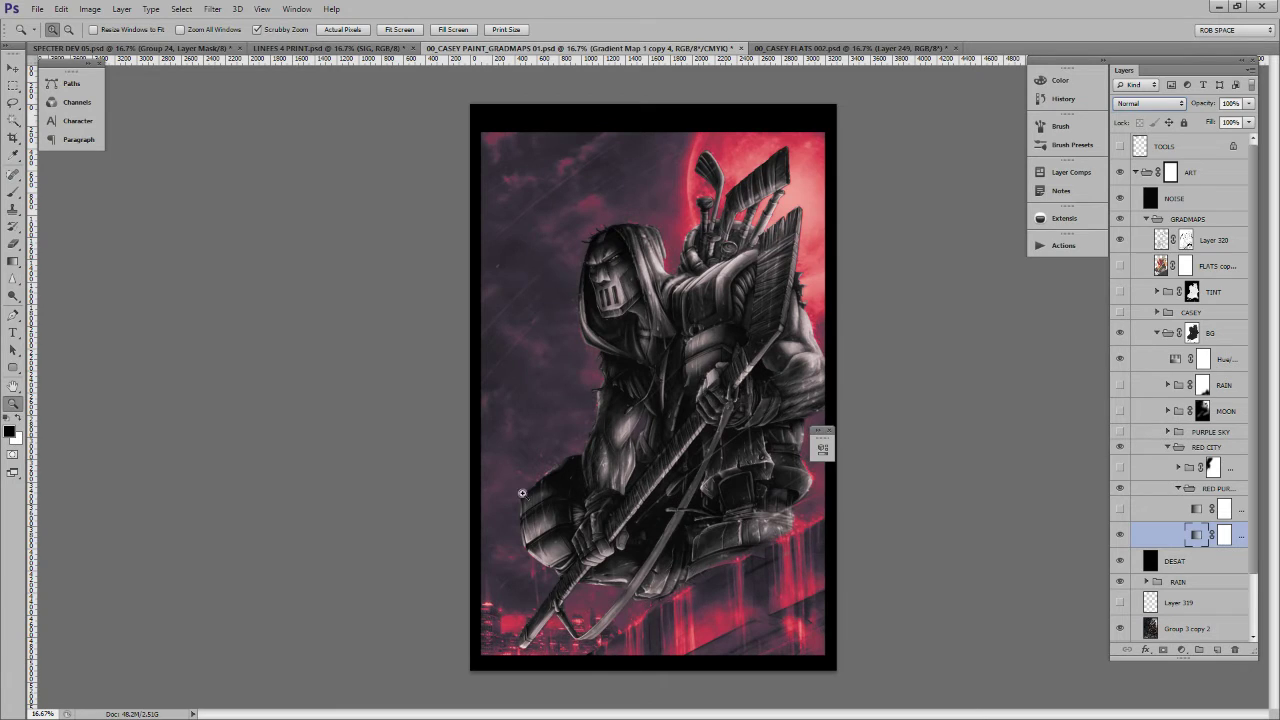
click(1126, 105)
click(1118, 438)
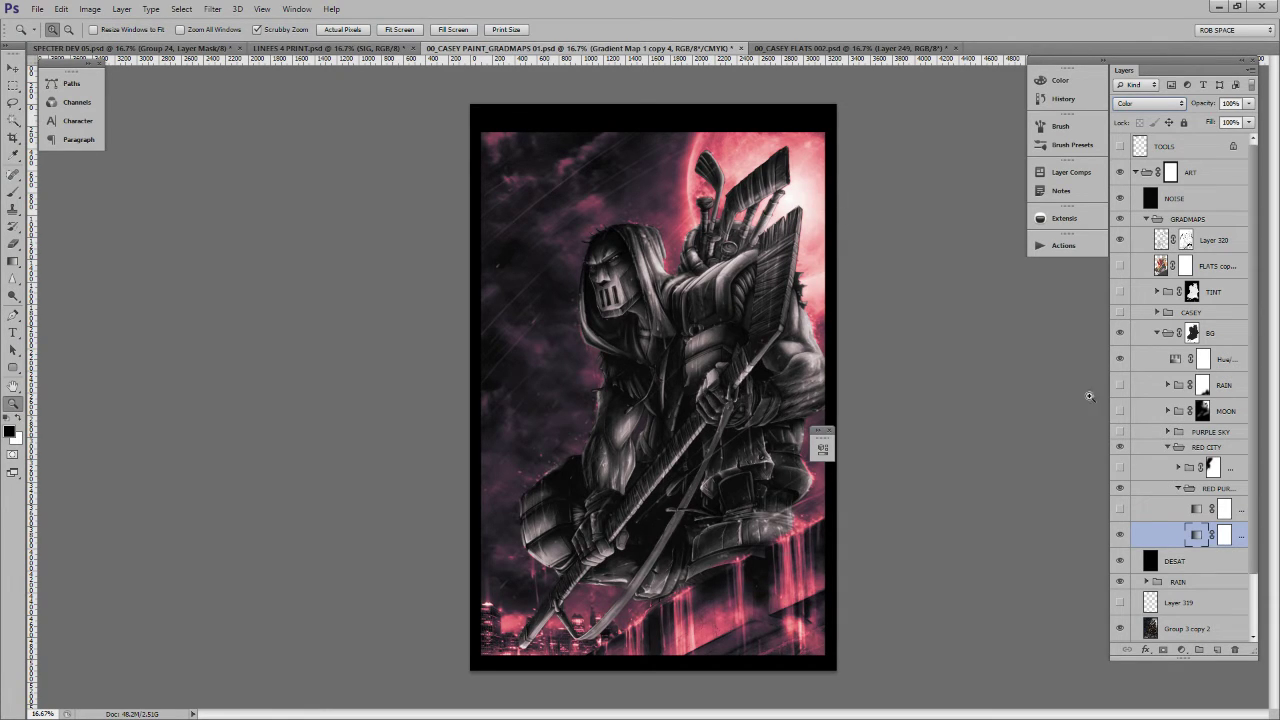
Turn on the upper gradient map in RED PURPLE, then collapse and hide that group
click(1172, 511)
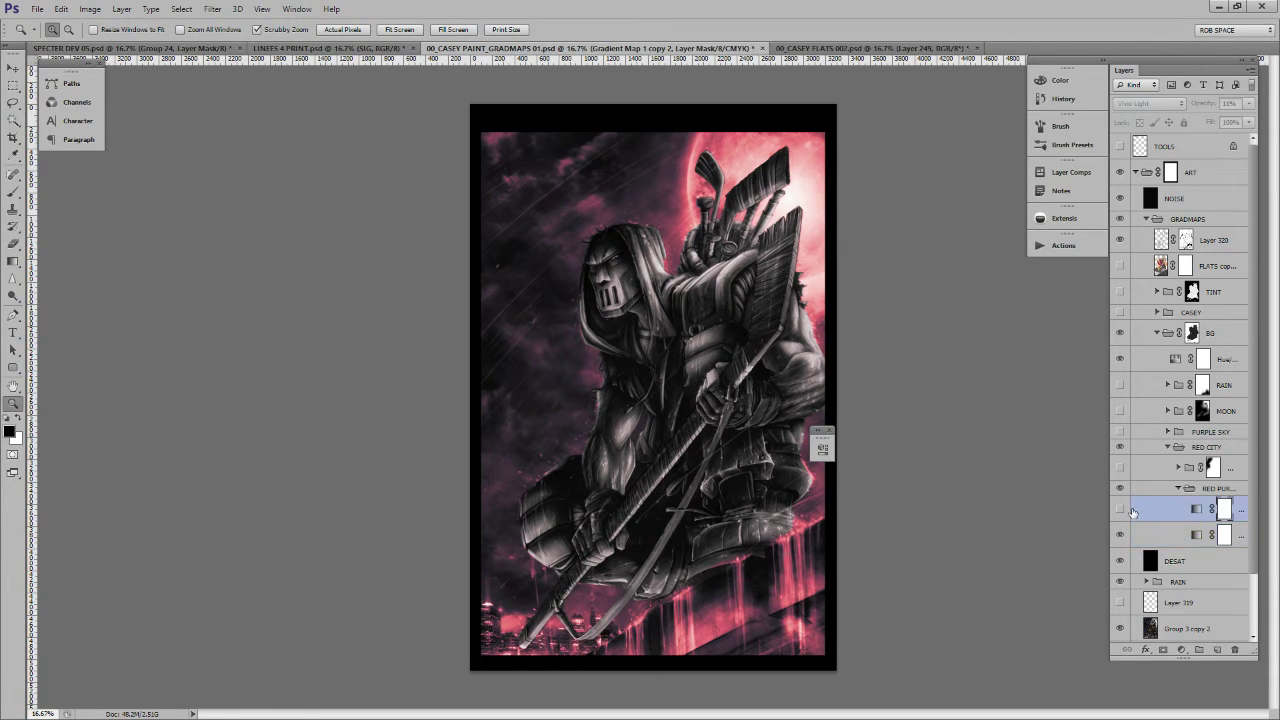
click(1120, 509)
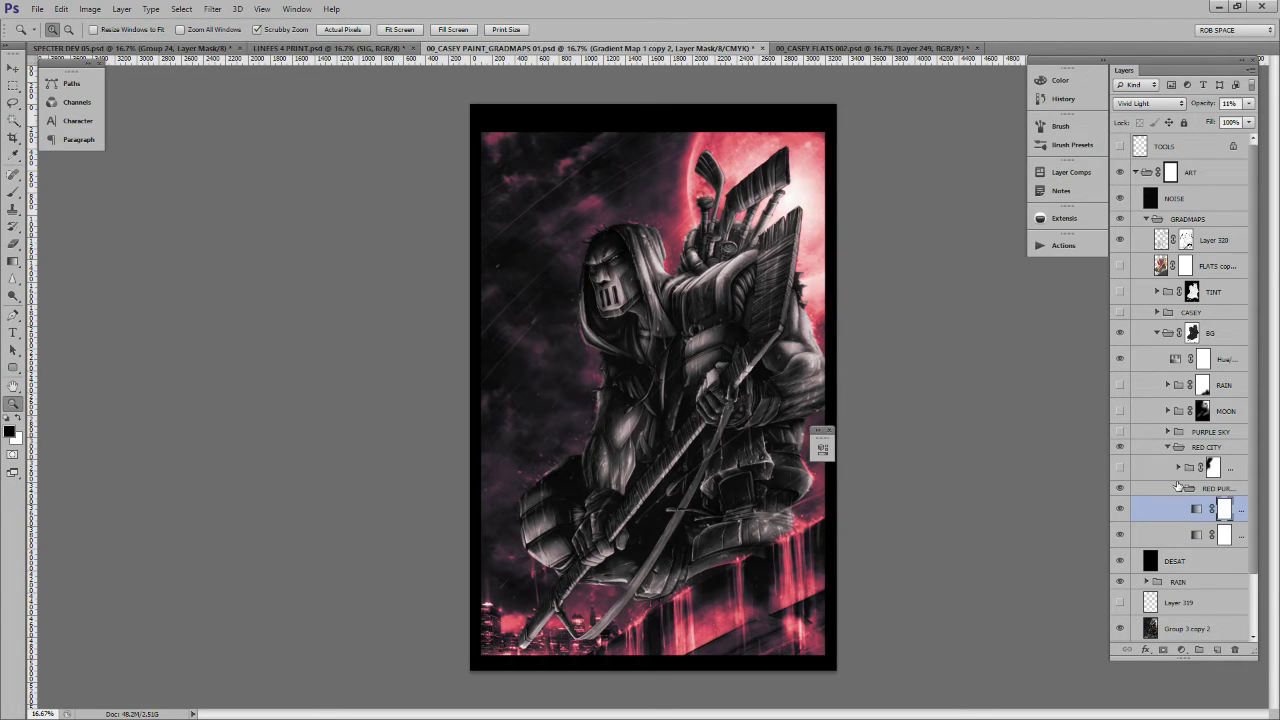
click(1186, 489)
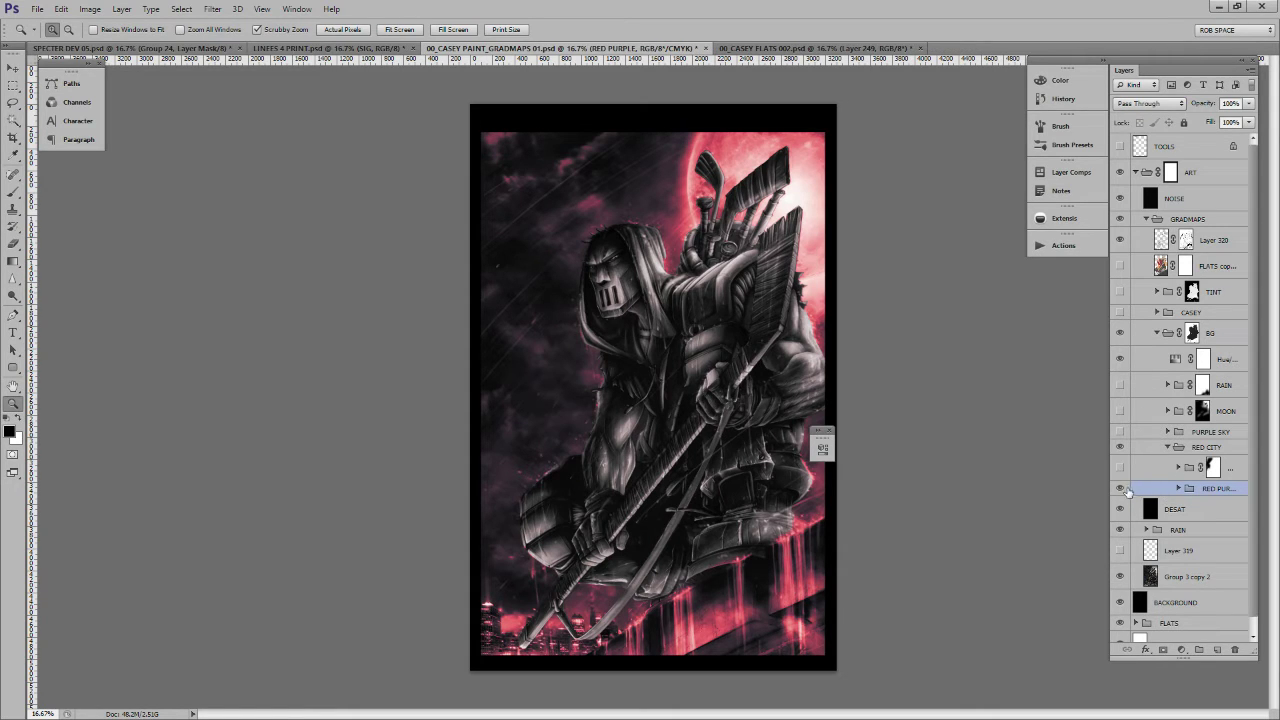
click(1120, 488)
Show the masked subgroup in RED CITY, disable its layer mask, and expand it to select its lower gradient map
click(1180, 469)
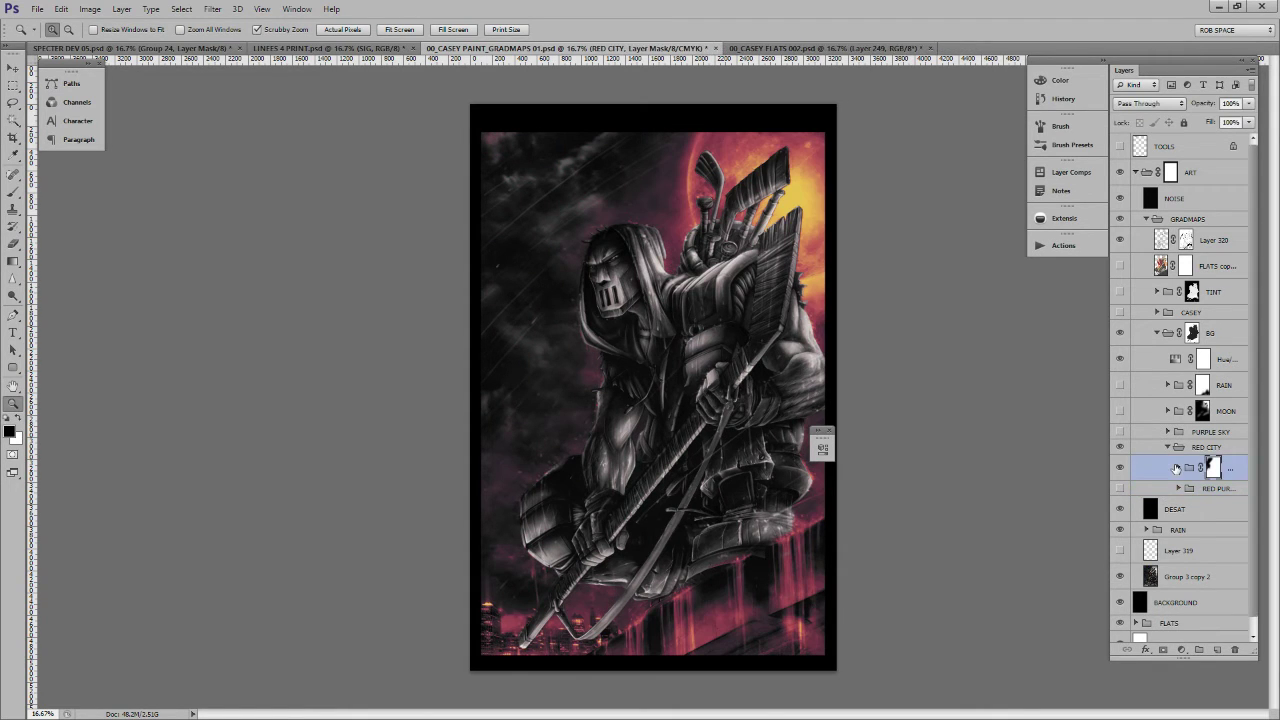
right_click(1206, 469)
click(1204, 474)
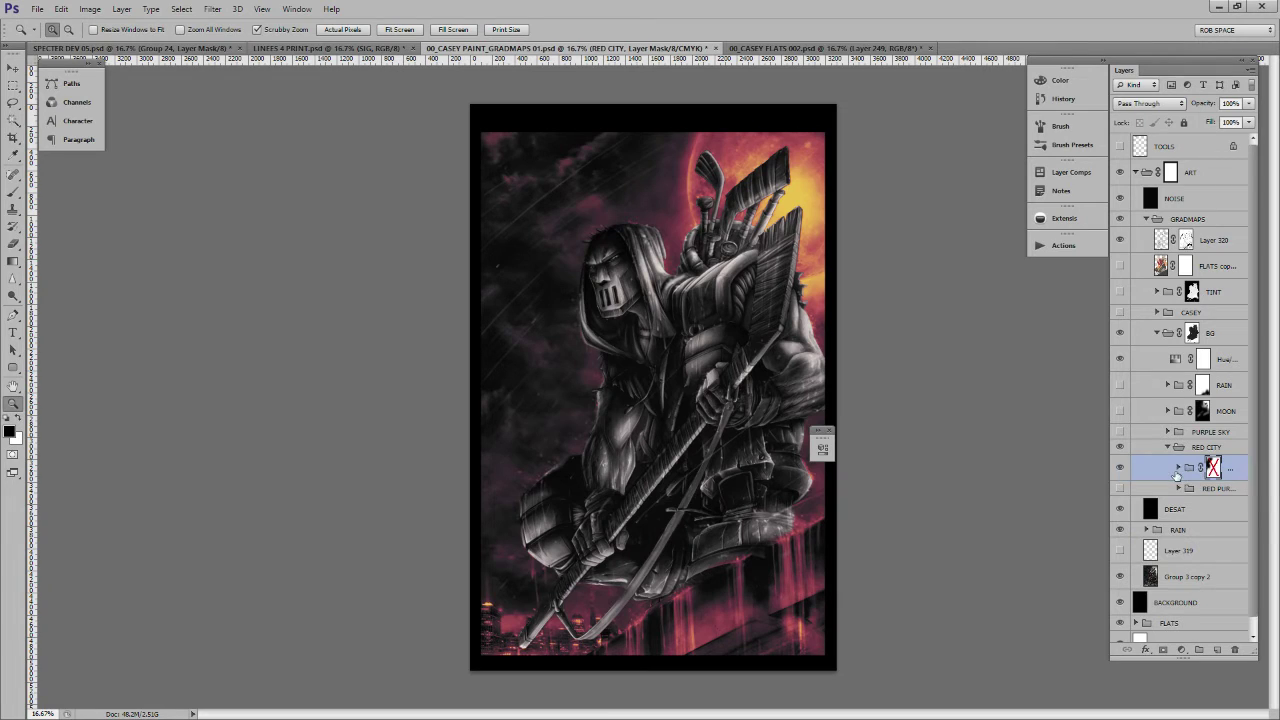
click(1178, 468)
click(1166, 521)
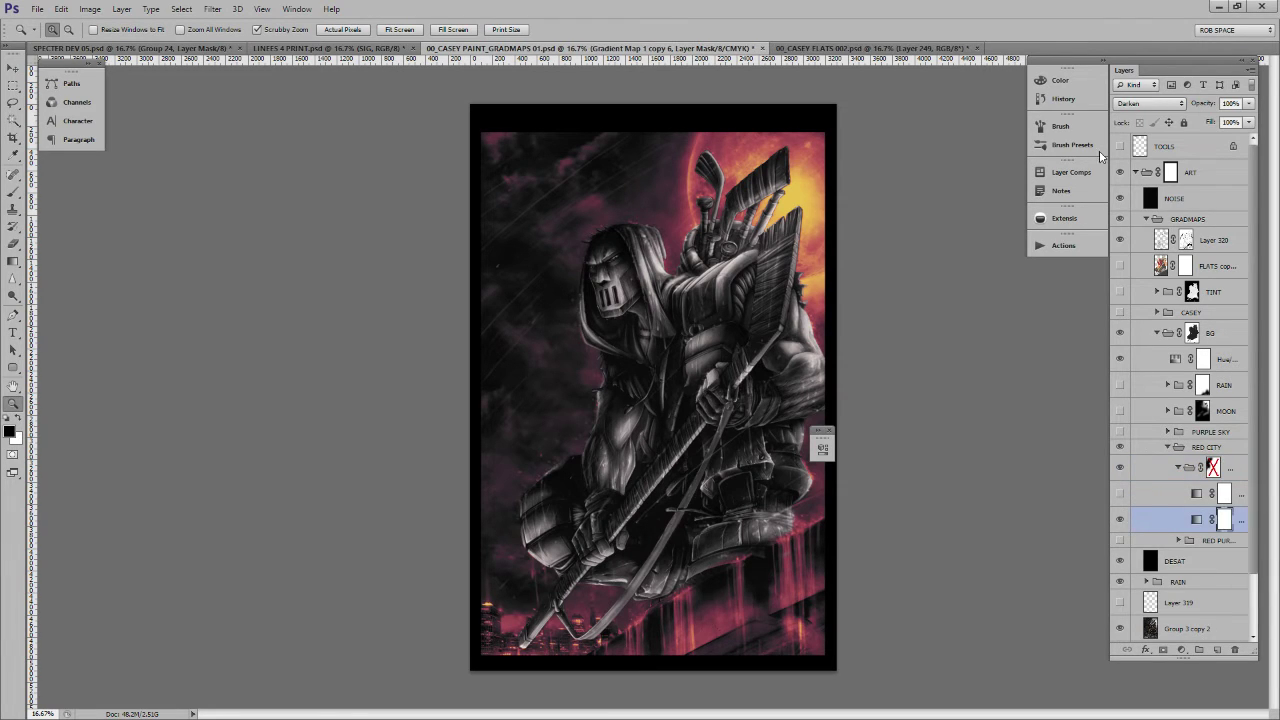
Try the selected gradient map in Normal blend mode, then return it to Darken
click(1150, 103)
click(1140, 102)
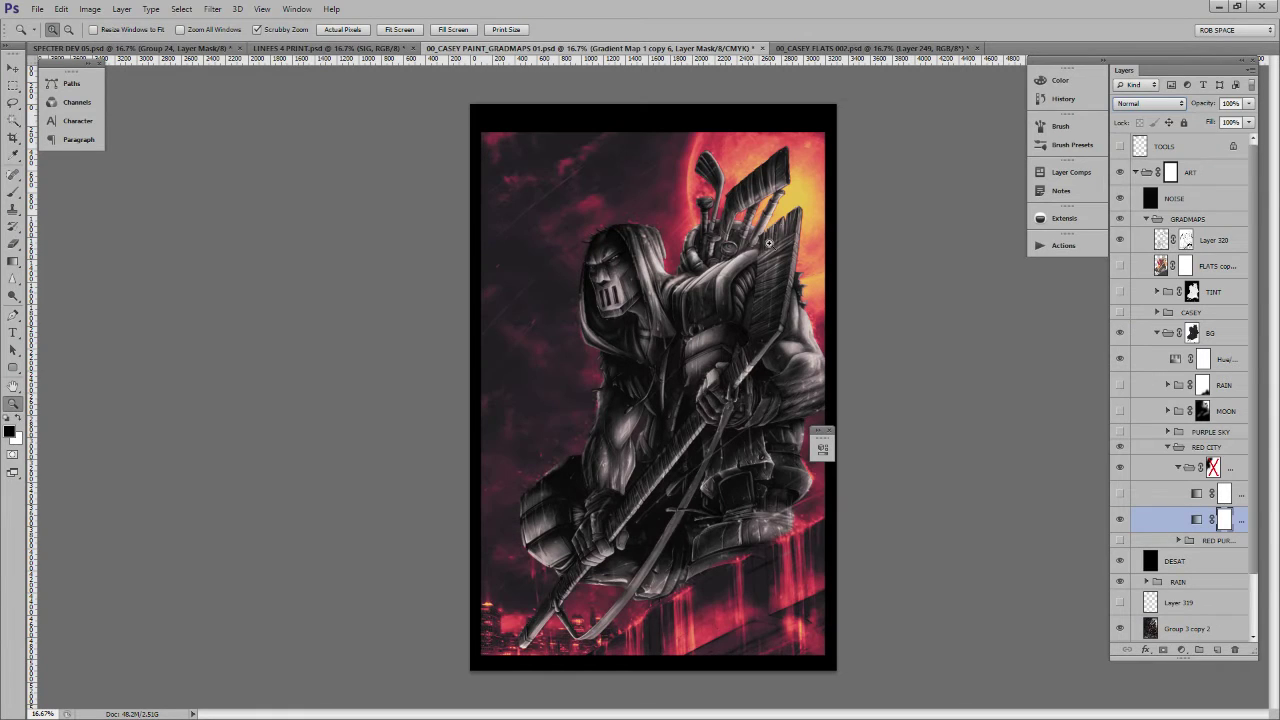
click(1137, 103)
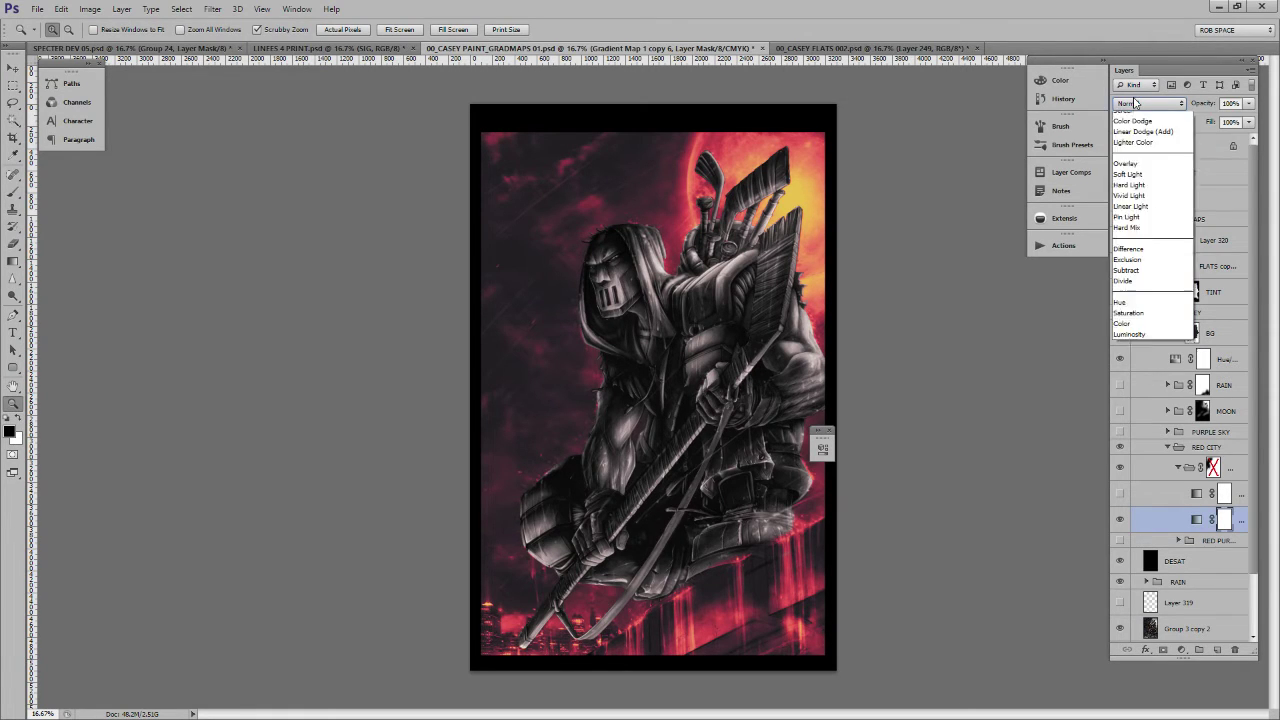
click(1124, 149)
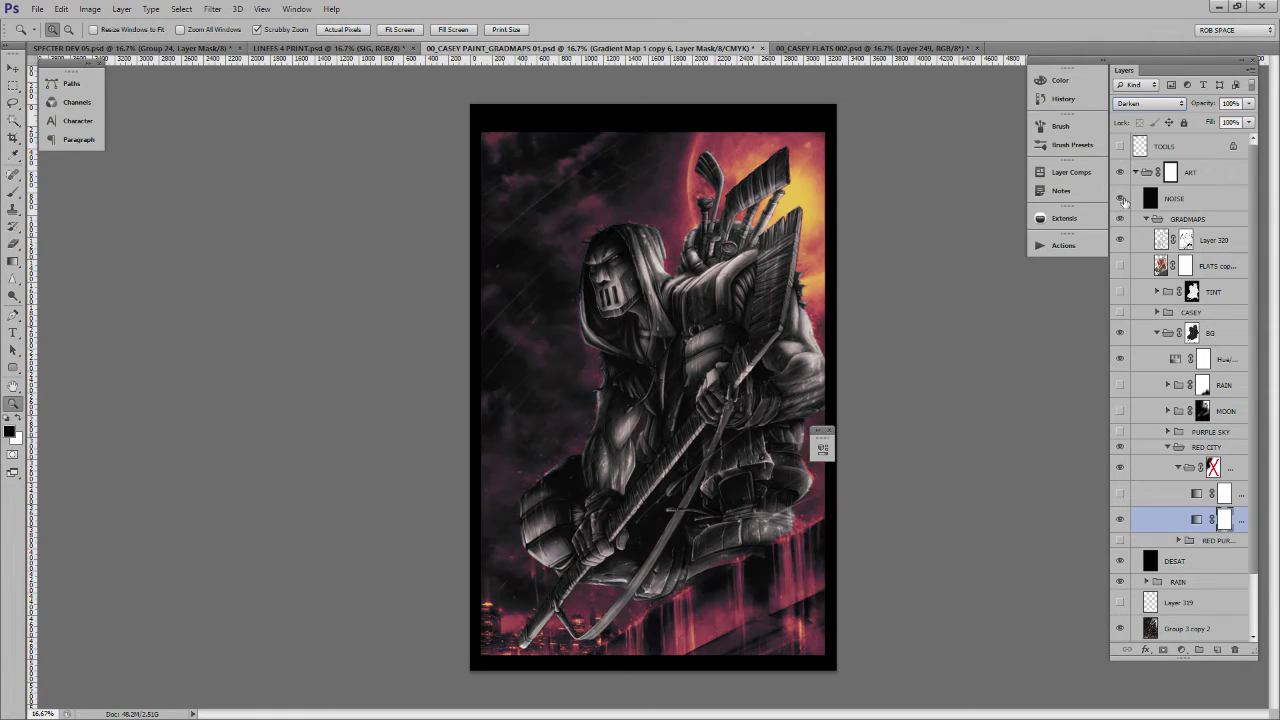
Show the RED PURPLE group again and compare the background with the Darken gradient map off and on
click(1120, 541)
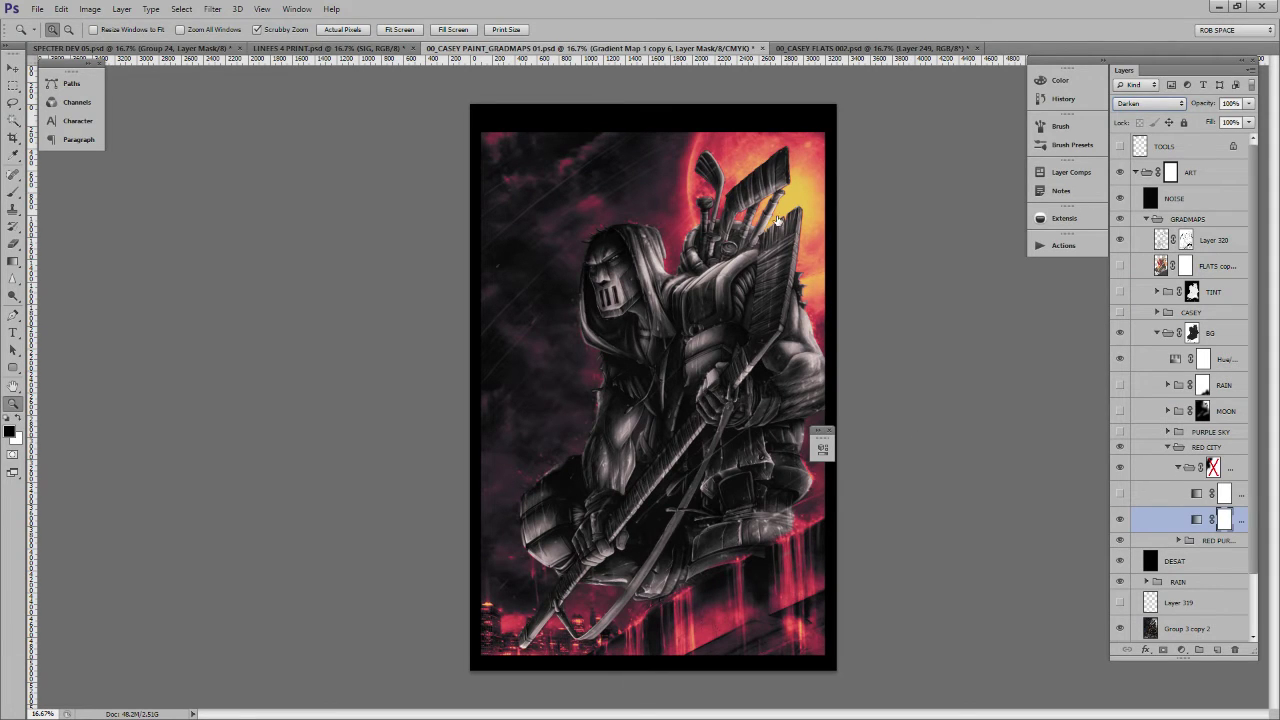
click(1120, 519)
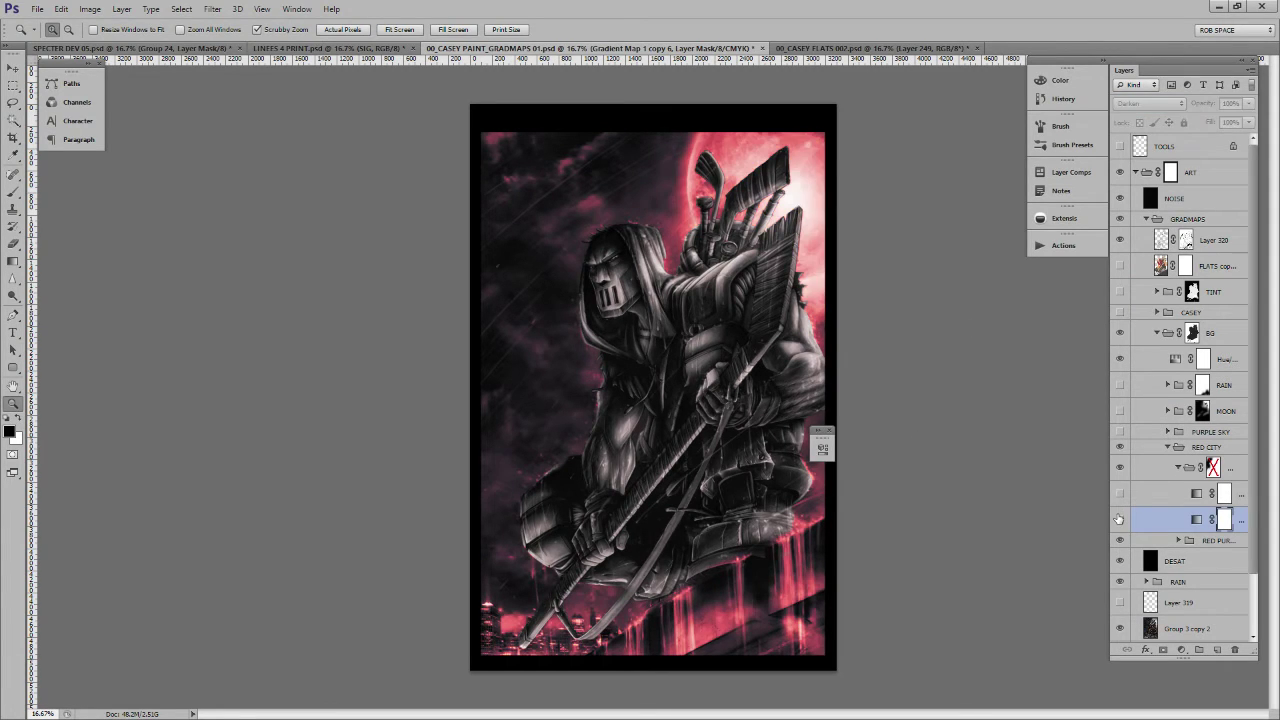
click(1120, 519)
click(1120, 519)
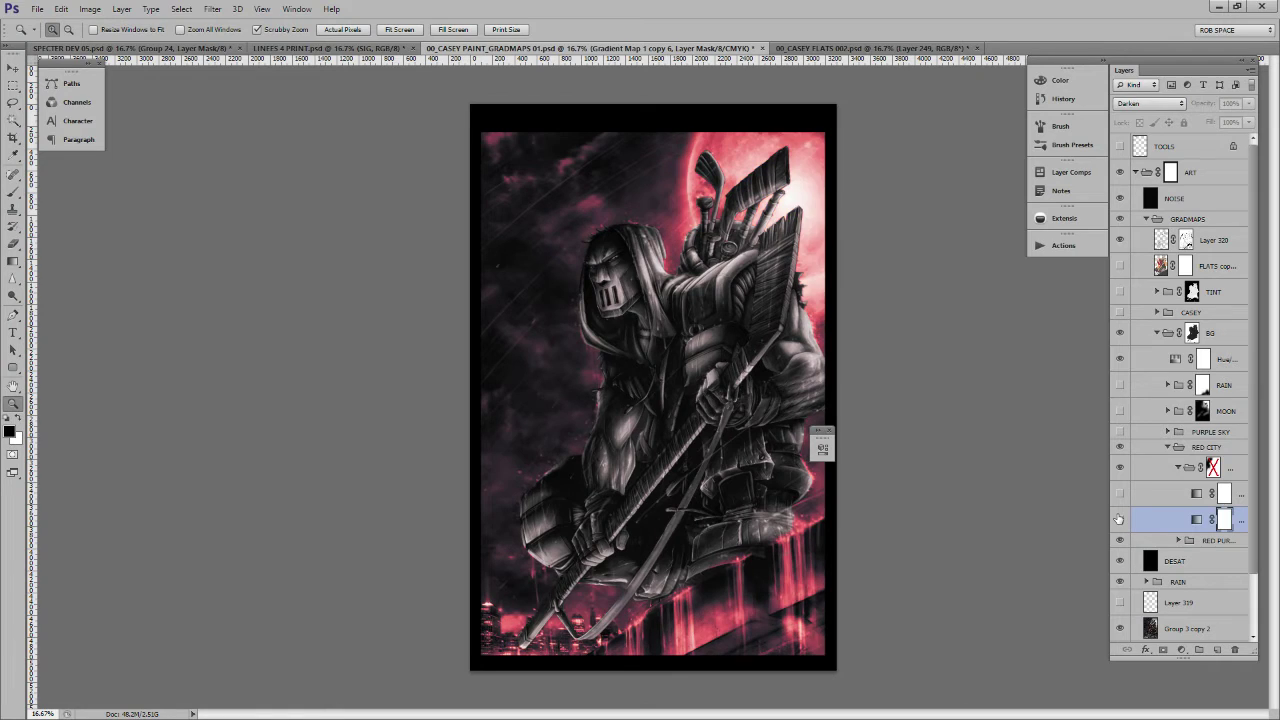
click(1120, 519)
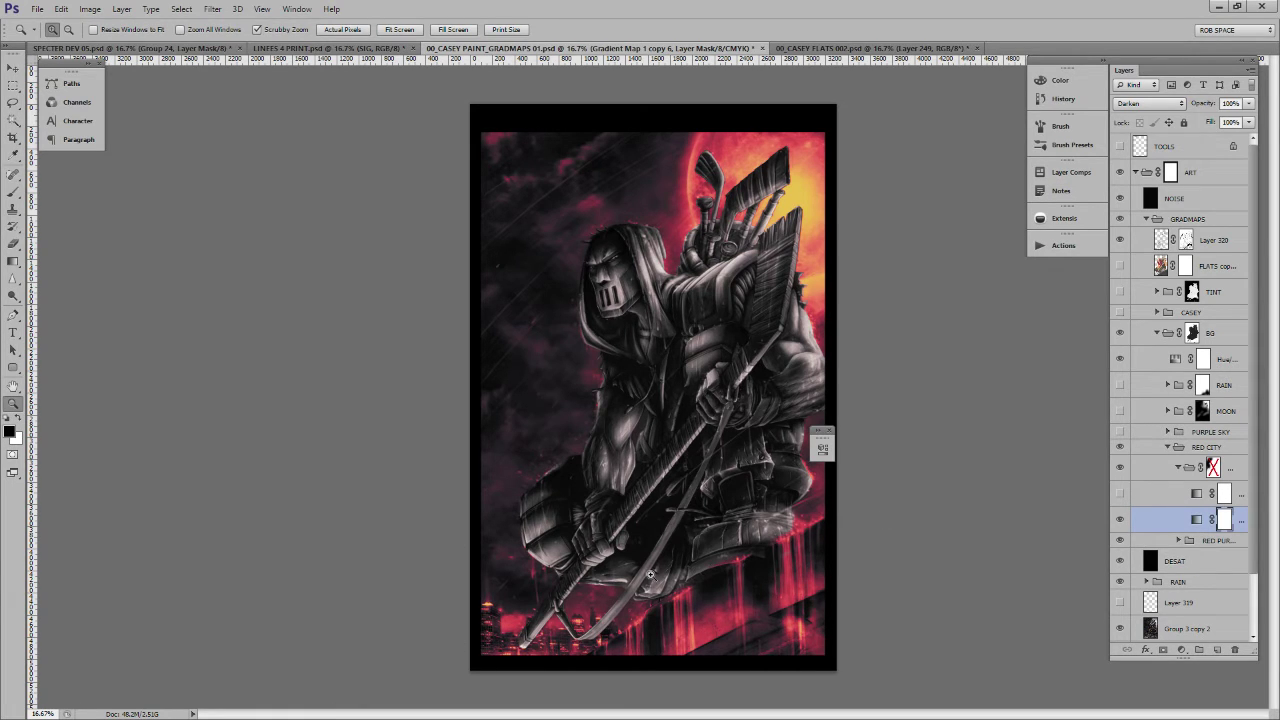
Collapse the masked subgroup in RED CITY, compare it with its layer mask on and off, and leave the mask enabled
click(1174, 455)
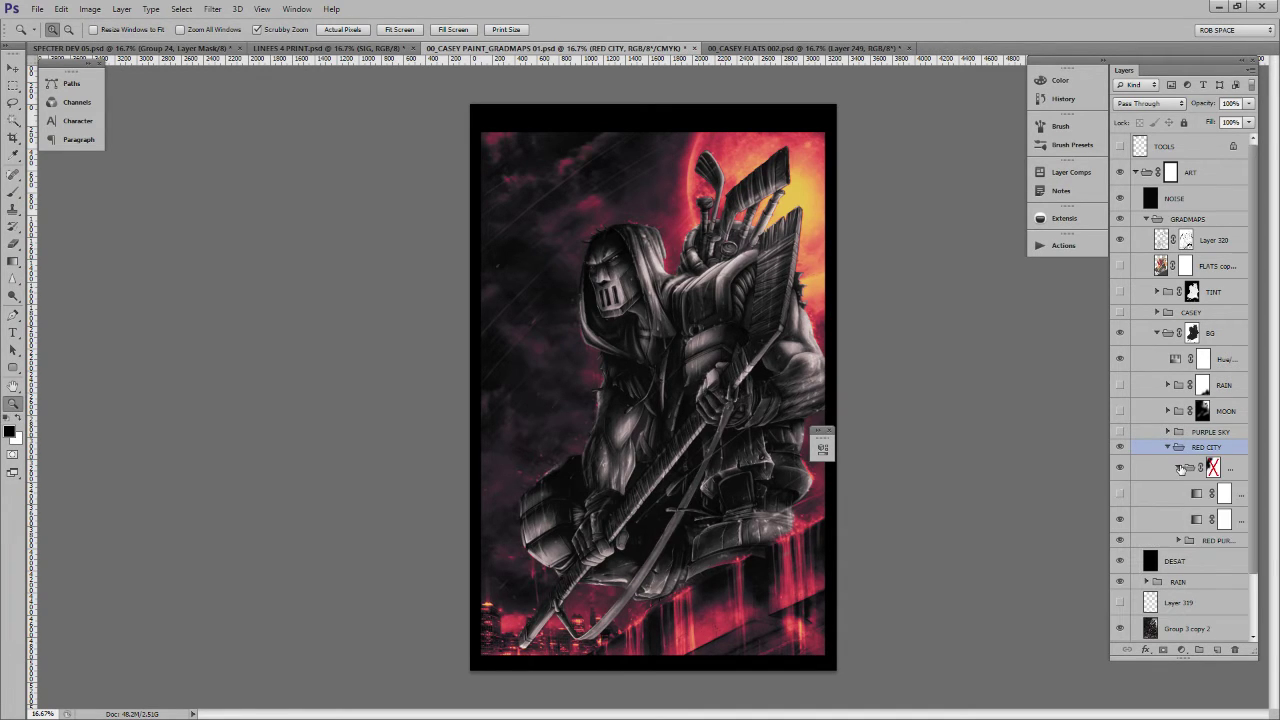
click(1179, 467)
click(1212, 466)
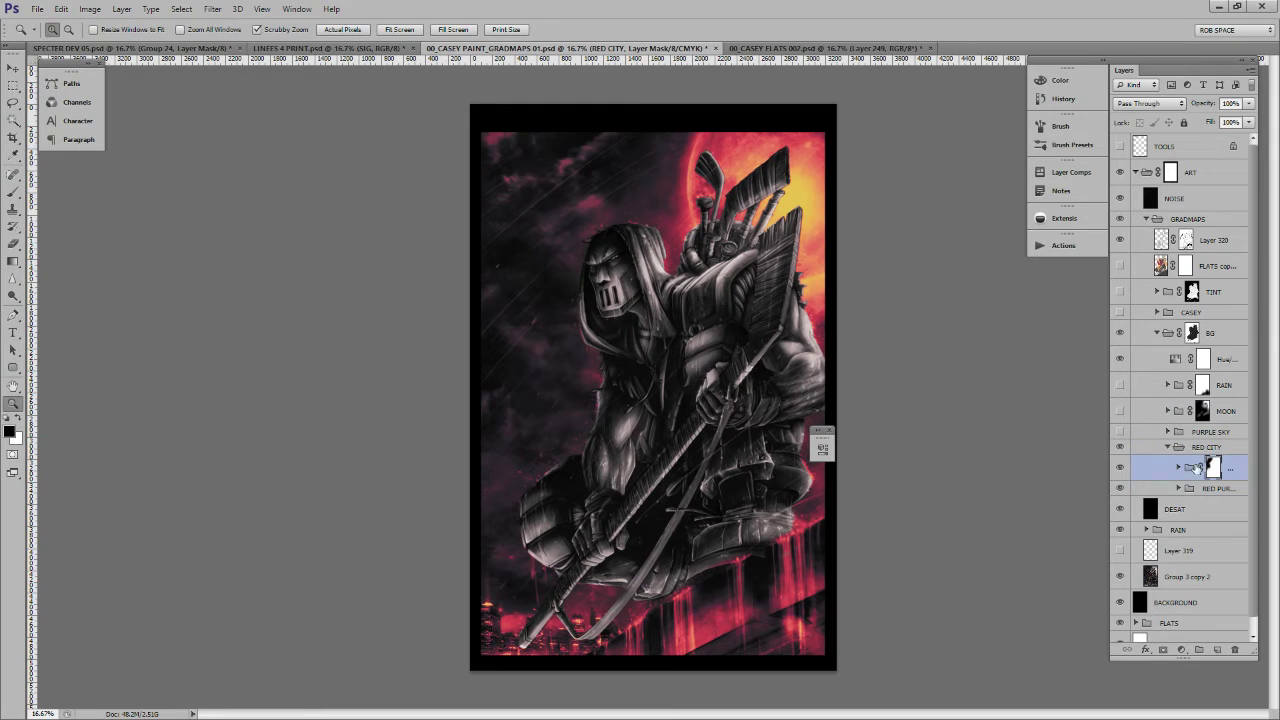
right_click(1197, 469)
click(1200, 474)
right_click(1199, 469)
click(1197, 476)
Select the PURPLE SKY group, compare the background with it off and on, and leave it visible
click(1119, 432)
click(1195, 432)
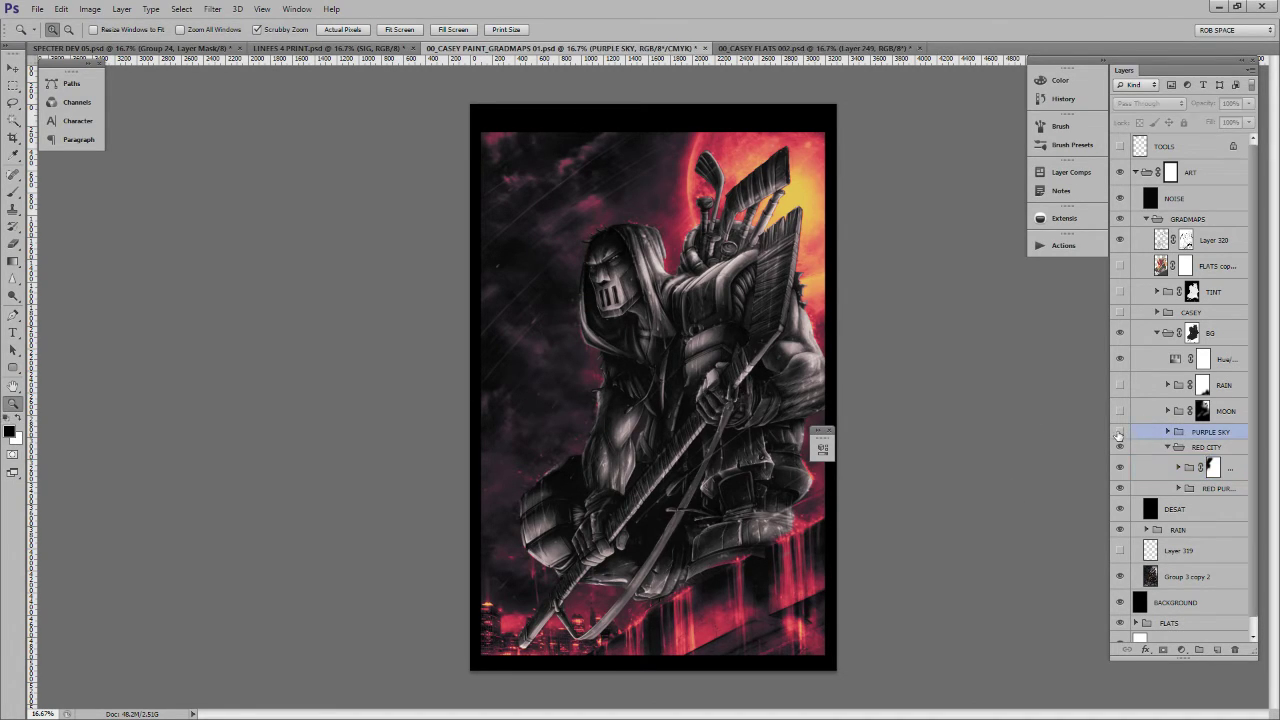
click(1119, 432)
click(1118, 432)
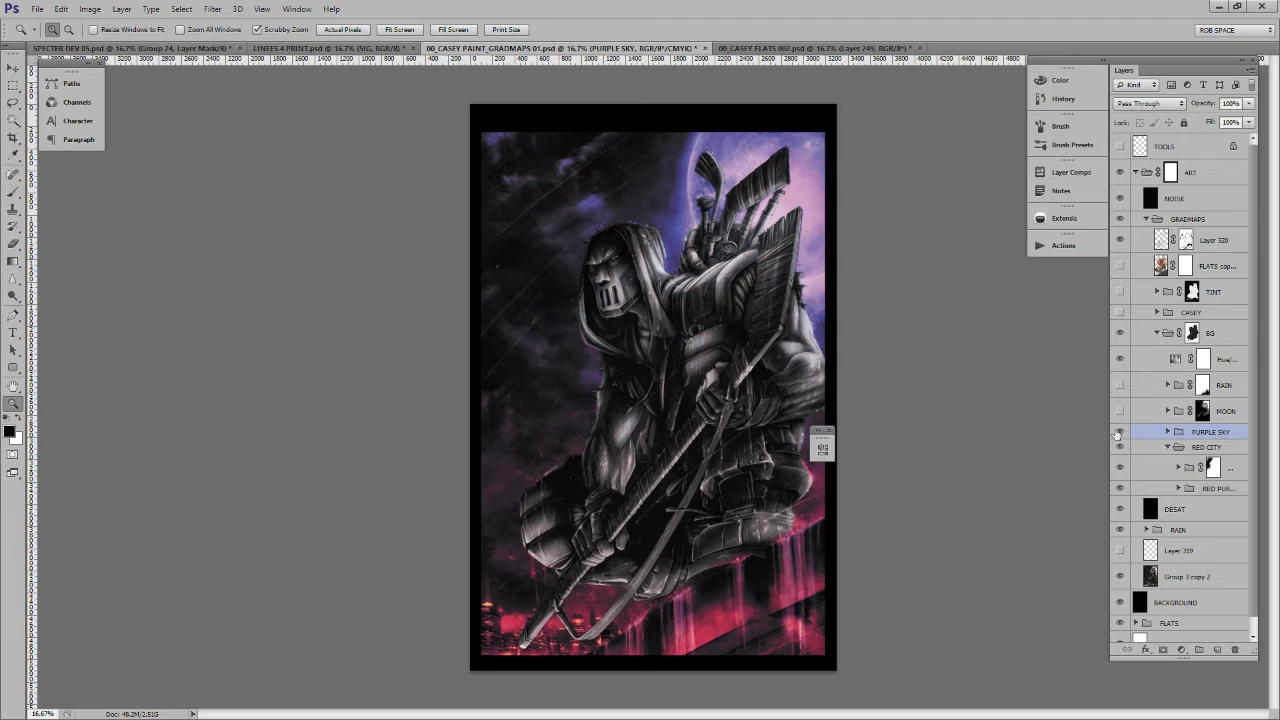
Expand the PURPLE SKY group, hide its upper subgroup, and select and expand the BLUE HAZE subgroup
click(1168, 432)
click(1119, 452)
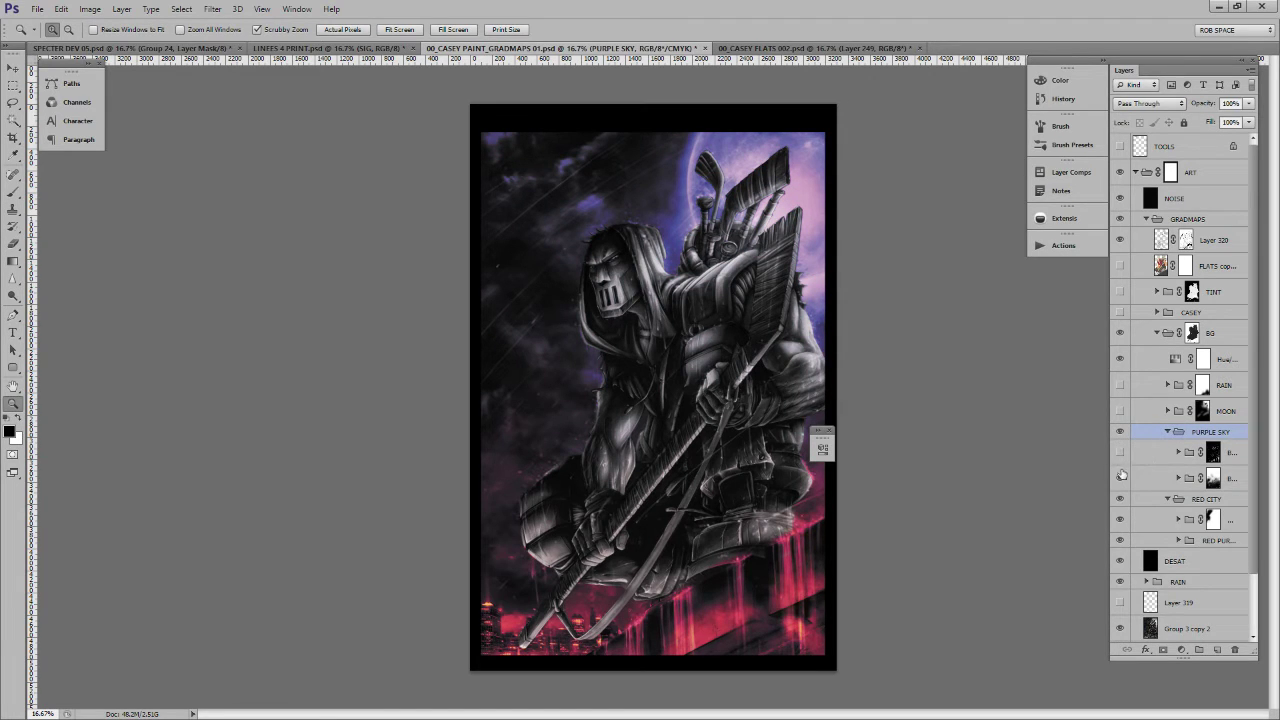
click(1186, 479)
click(1178, 478)
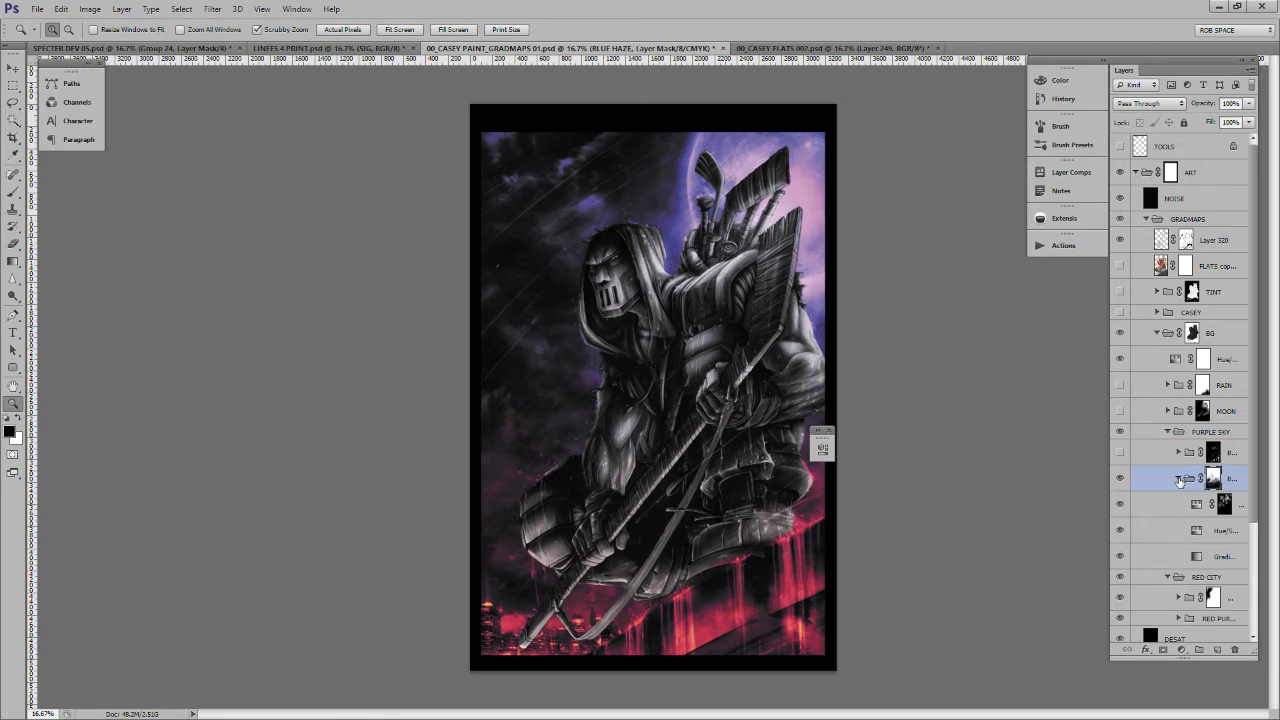
Disable the BLUE HAZE layer mask, hide its lower Hue/Saturation layer, and select the gradient map beneath it
right_click(1213, 479)
click(1207, 485)
click(1119, 530)
click(1131, 560)
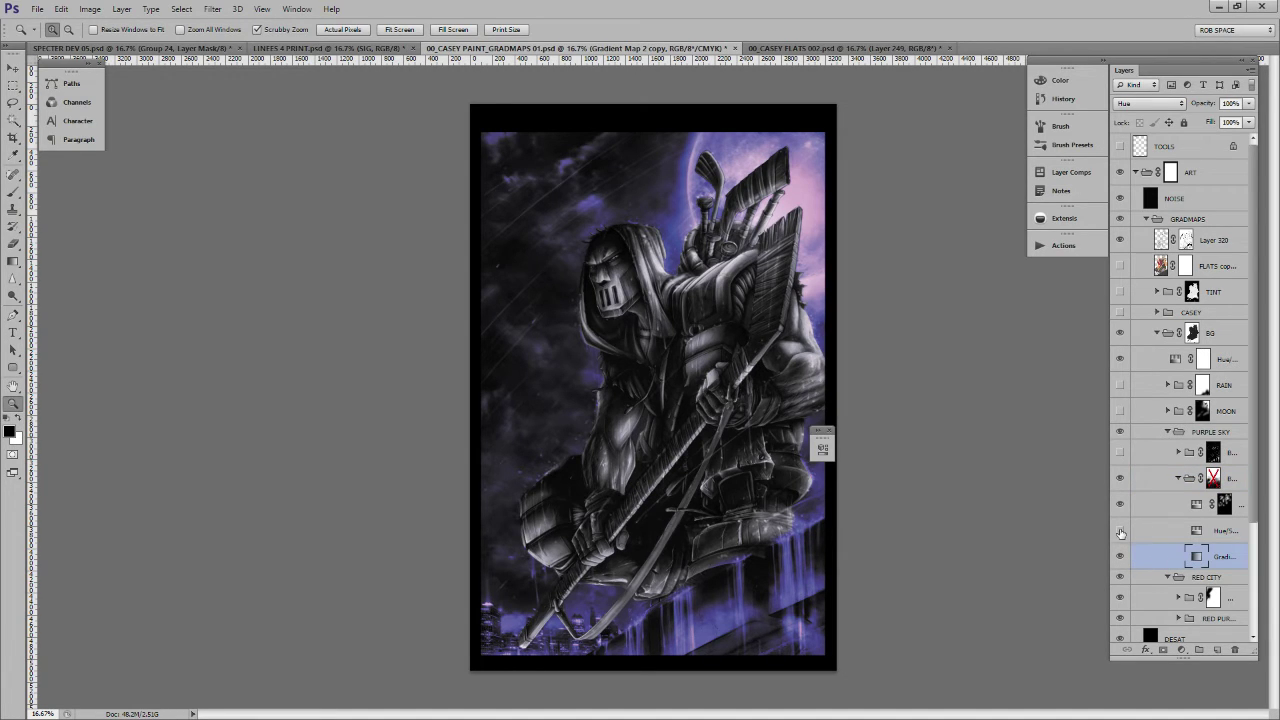
Compare BLUE HAZE with its masked Hue/Saturation layer off and on, select that layer, and re-enable the subgroup's mask
click(1120, 504)
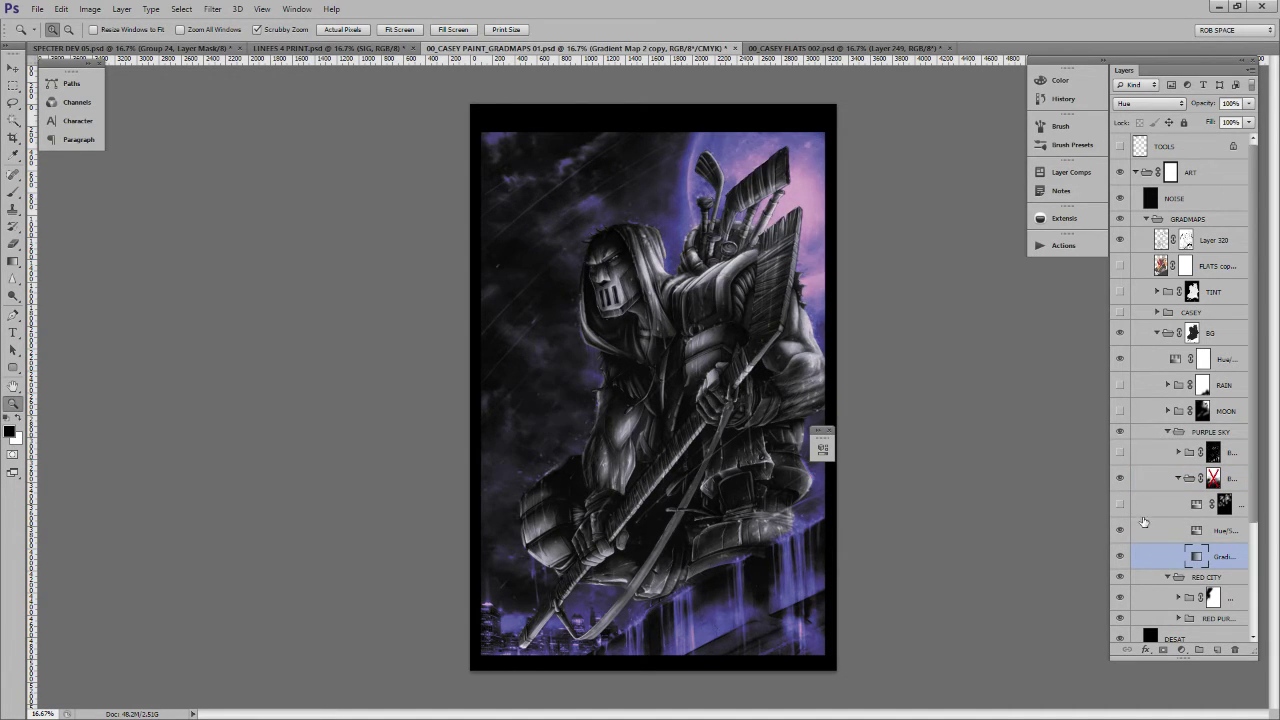
click(1120, 504)
click(1196, 505)
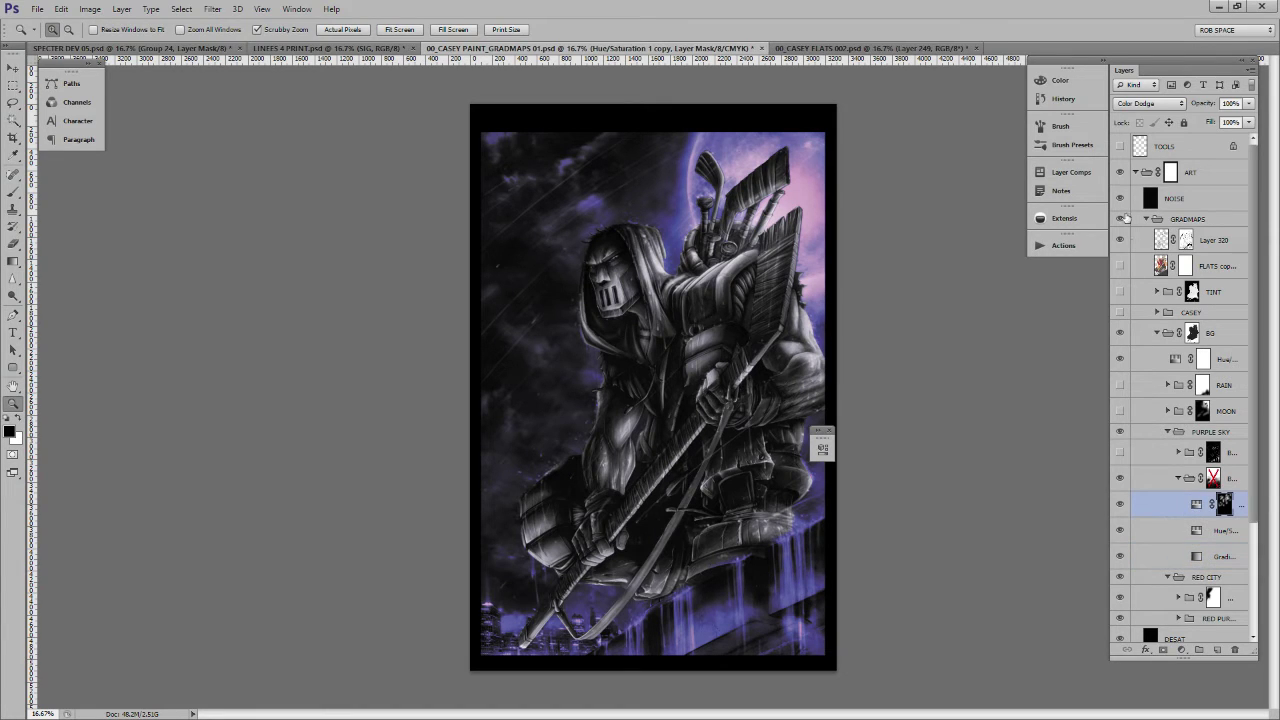
shift+click(1212, 478)
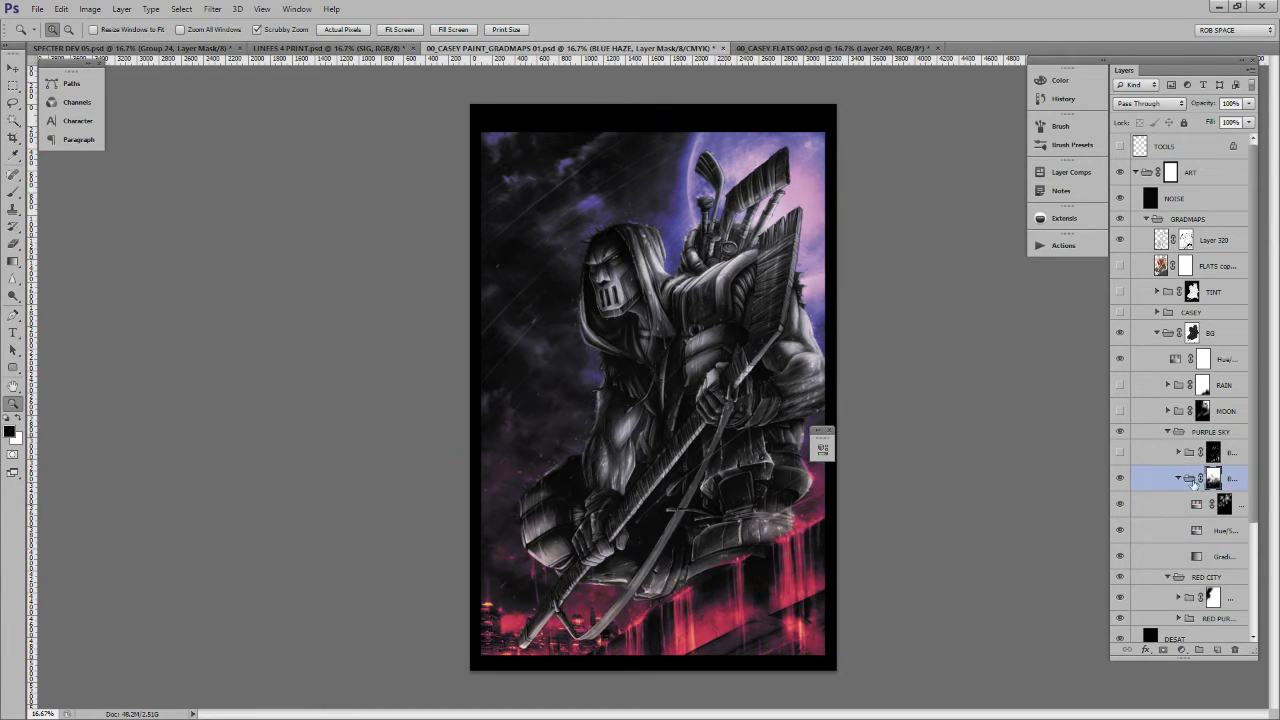
Collapse the BLUE HAZE subgroup and compare the background with its layer mask off and on, leaving the mask enabled
click(1179, 479)
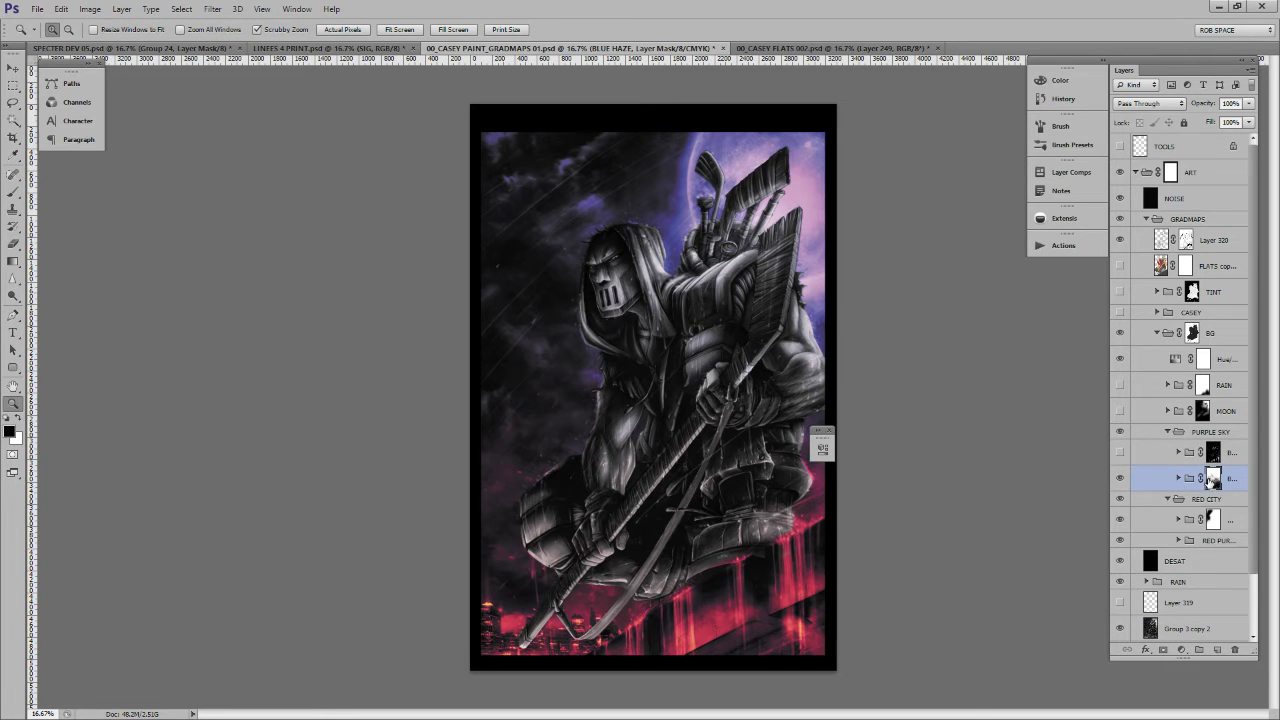
right_click(1212, 478)
click(1200, 487)
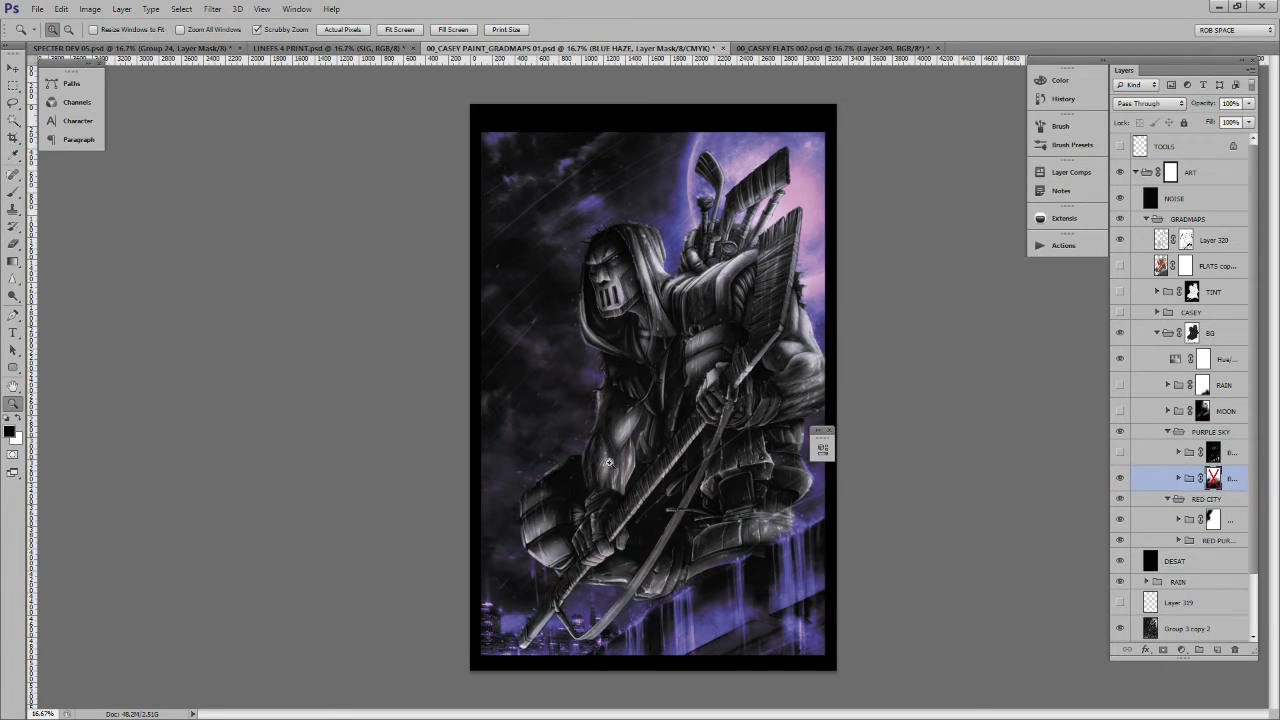
right_click(1213, 479)
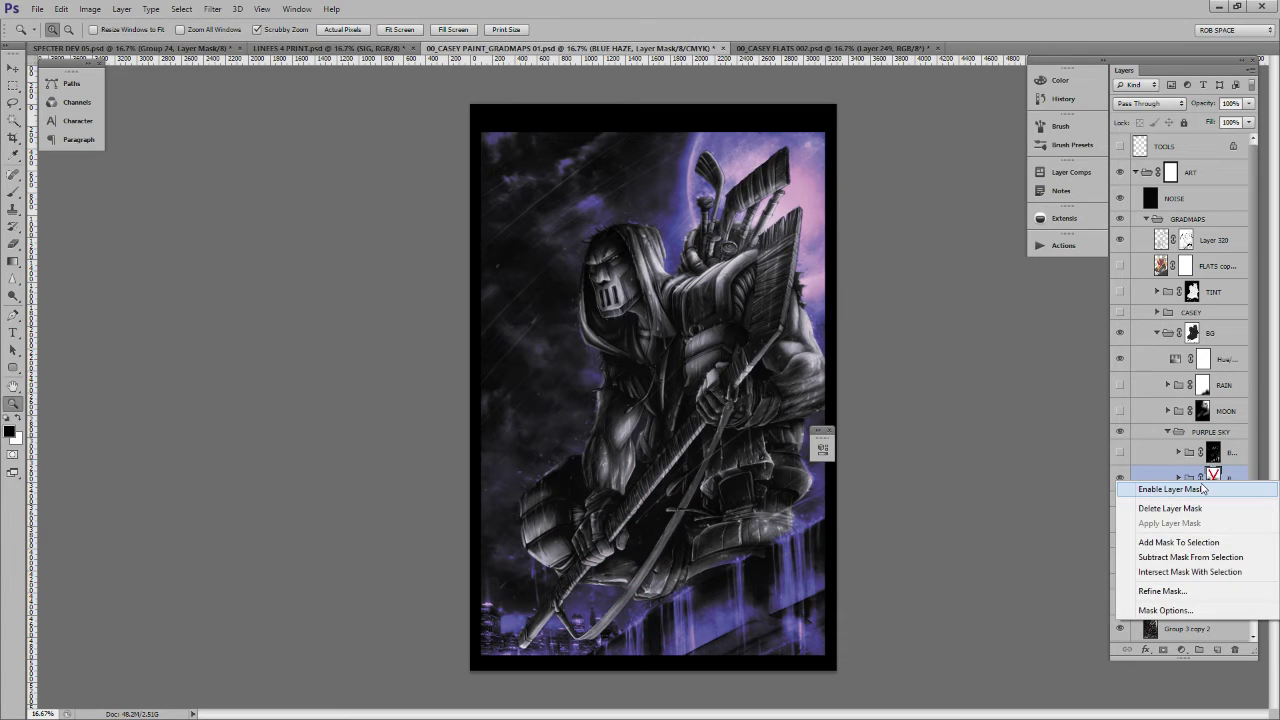
click(1202, 490)
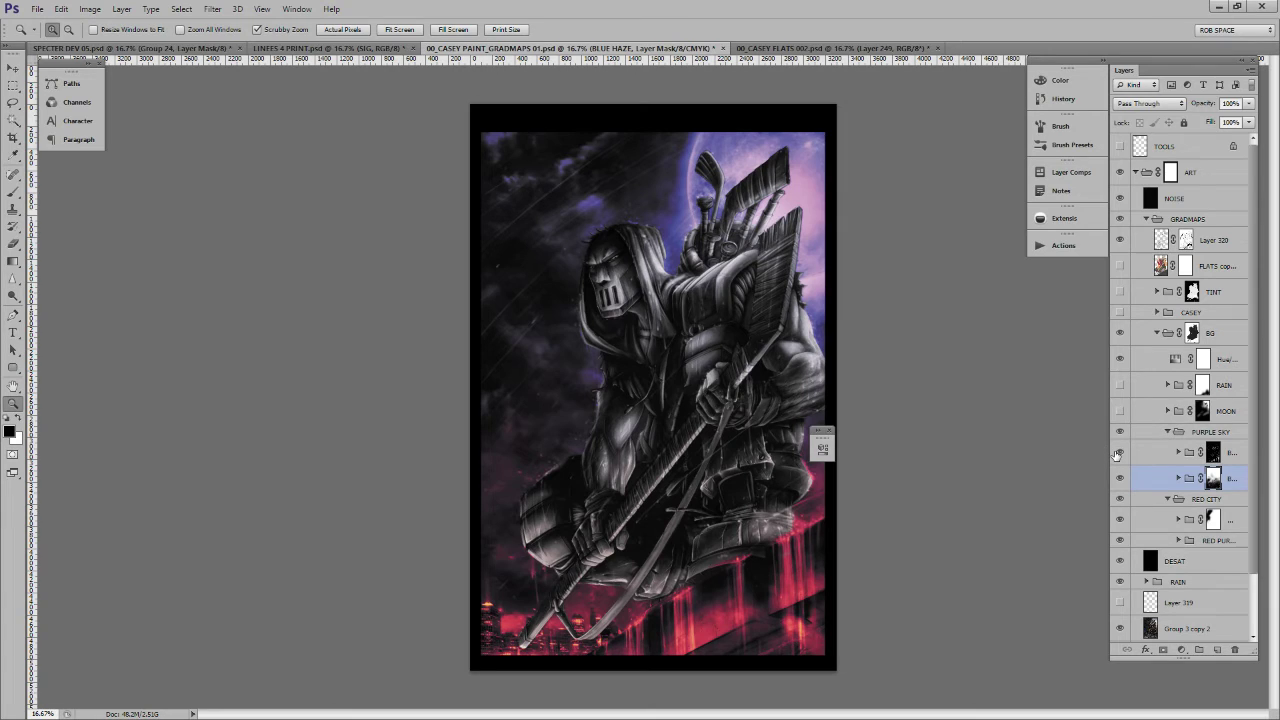
Collapse the PURPLE SKY group, show the MOON group, and expand it with its three gradient maps hidden
click(1168, 432)
click(1120, 411)
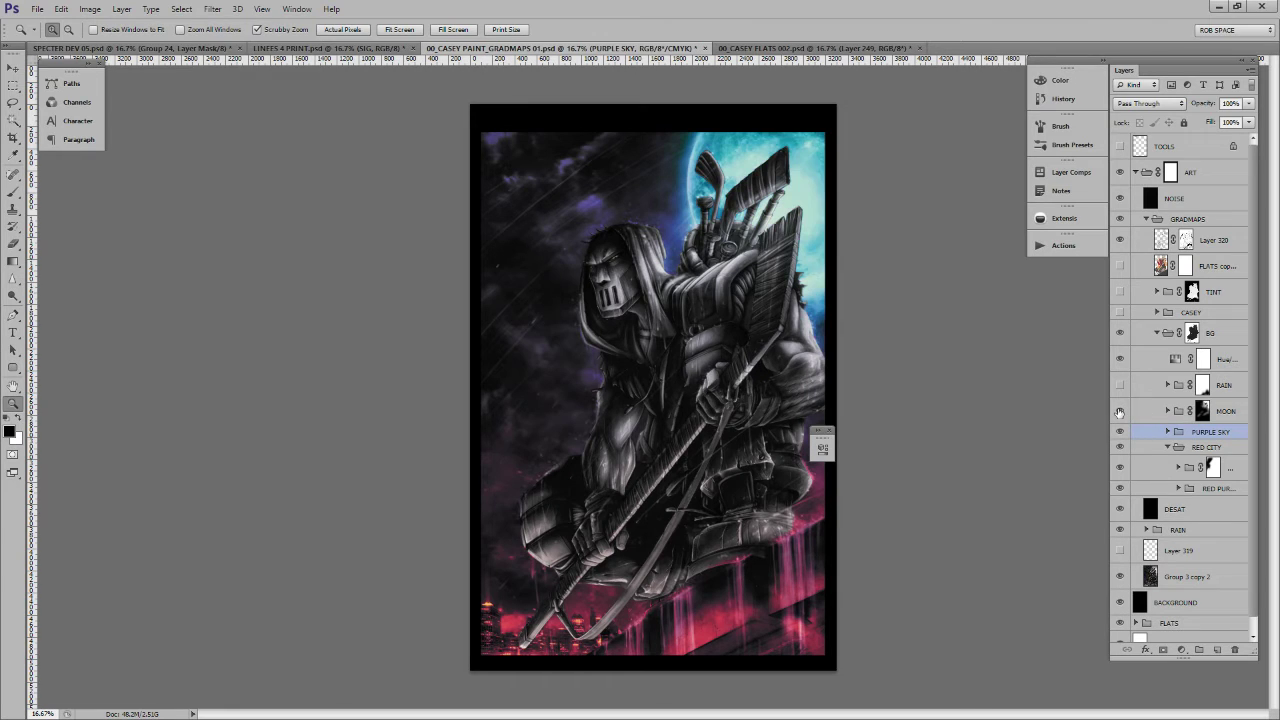
click(1168, 411)
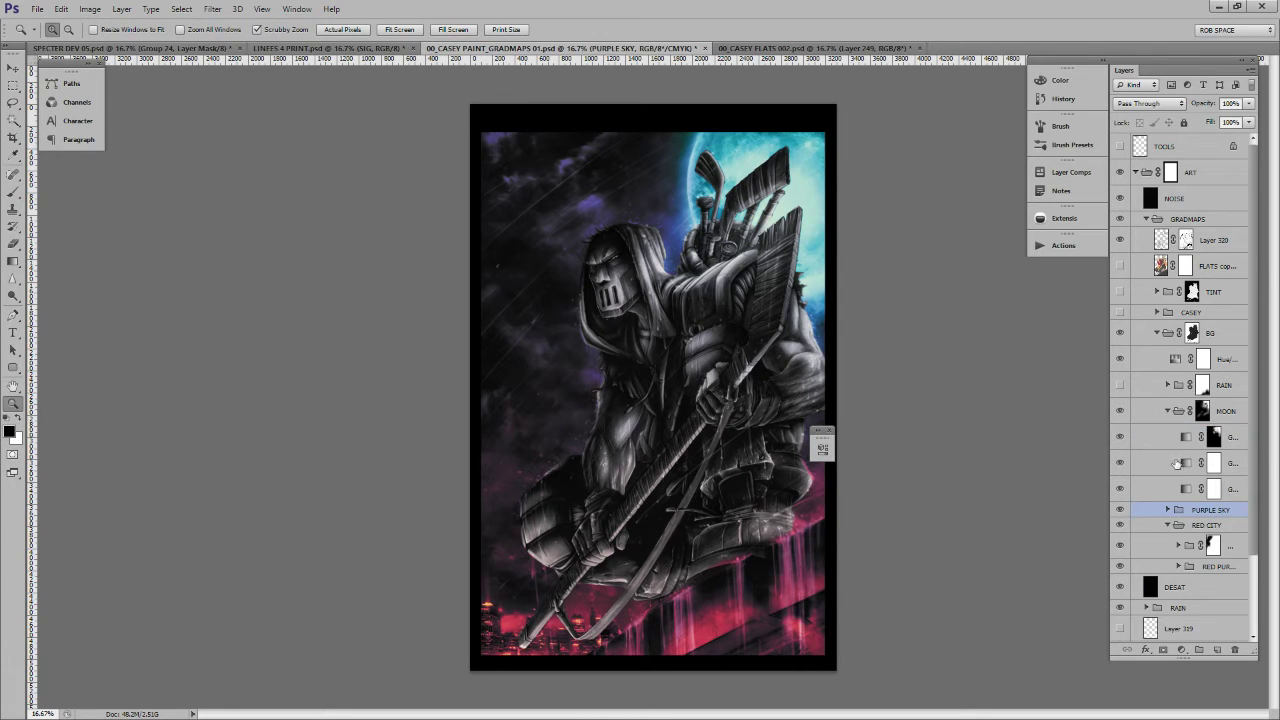
drag(1120, 437, 1120, 489)
Show the MOON group's three gradient maps one by one from the lowest up, selecting each to check its blend mode
click(1182, 490)
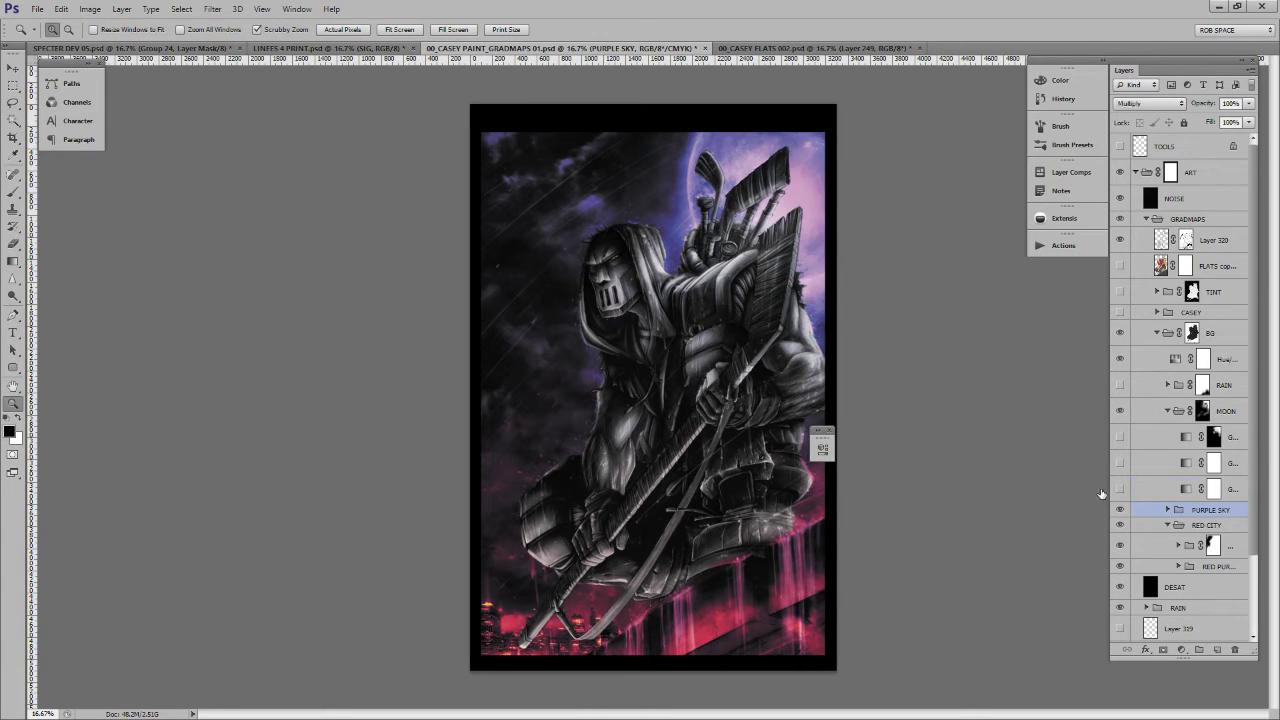
click(1120, 489)
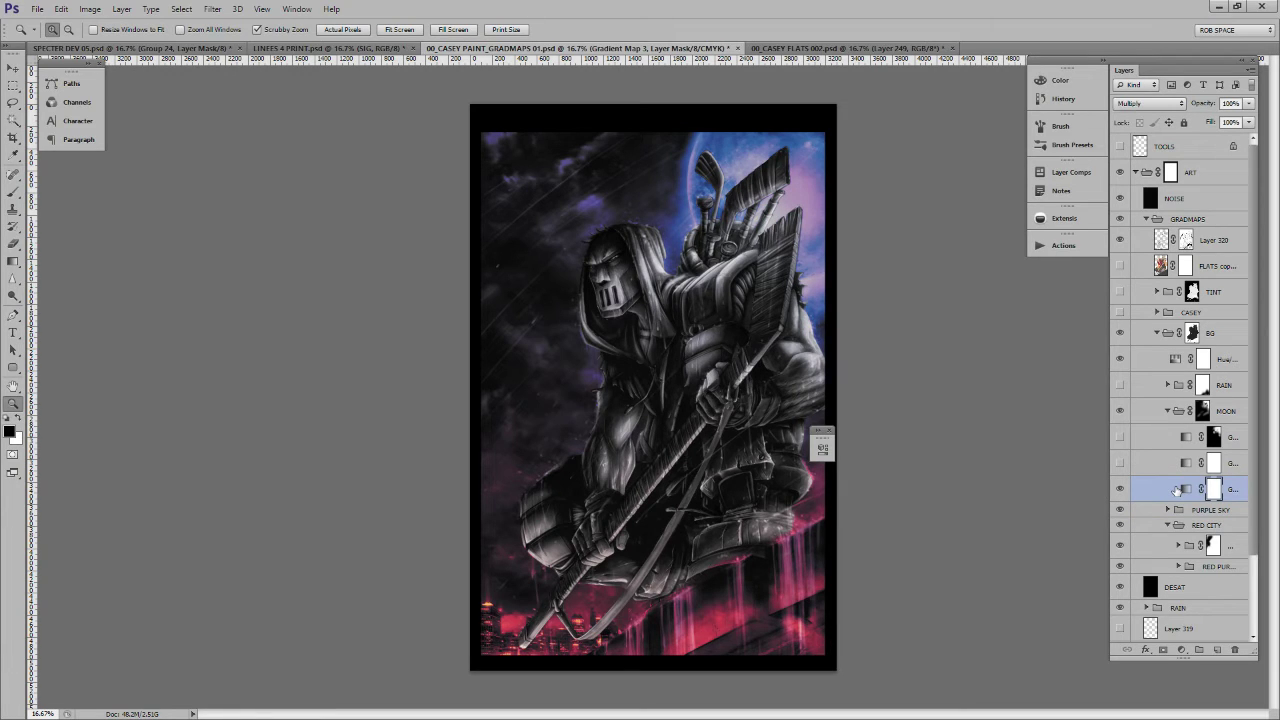
click(1120, 463)
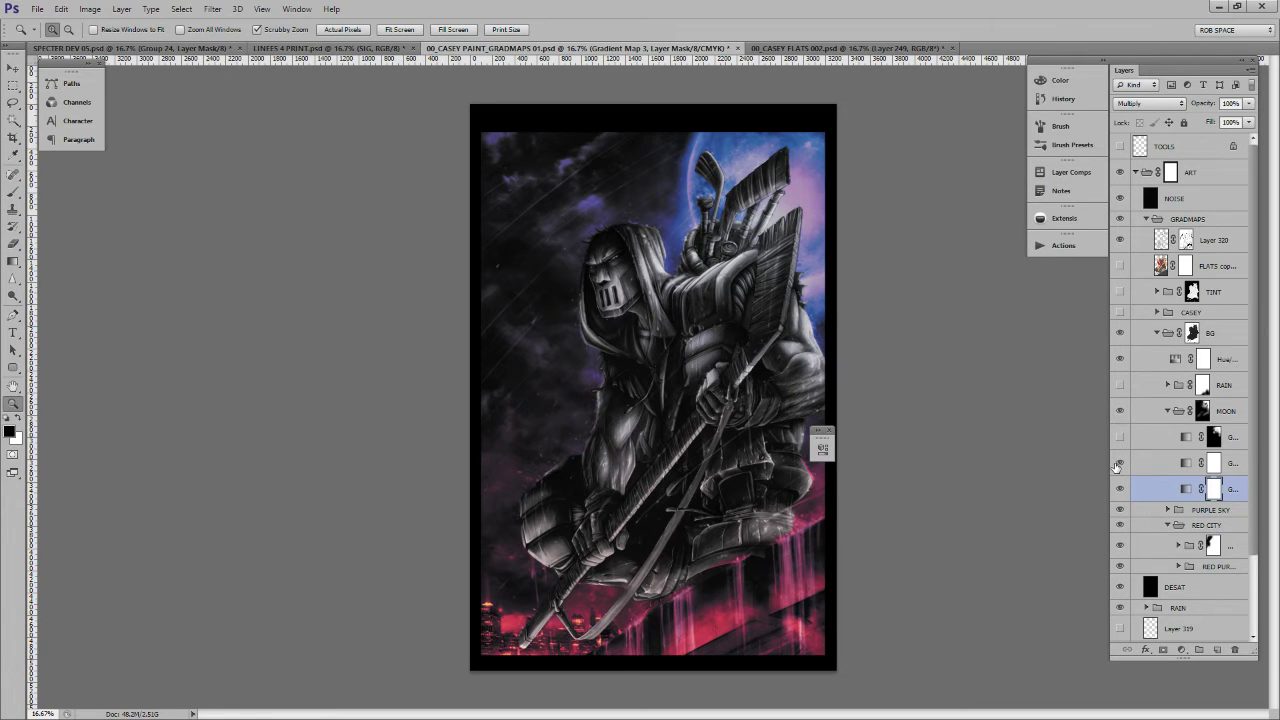
click(1171, 472)
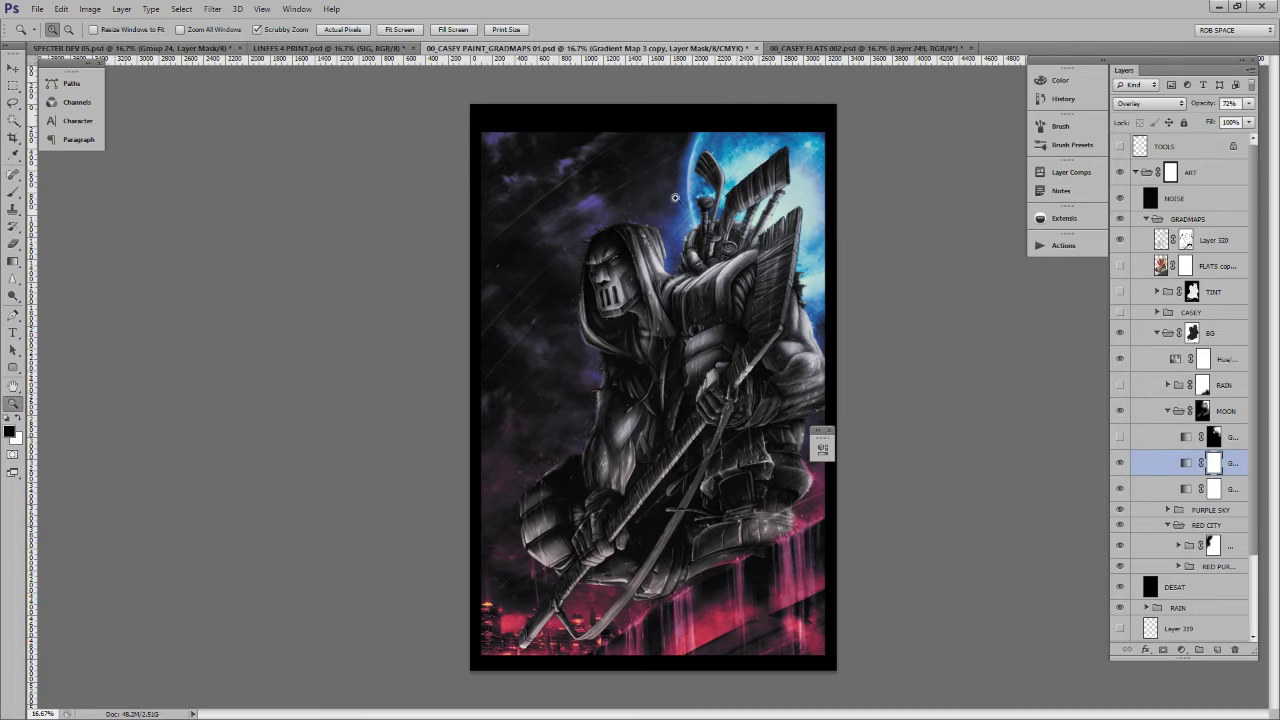
click(1120, 437)
click(1166, 438)
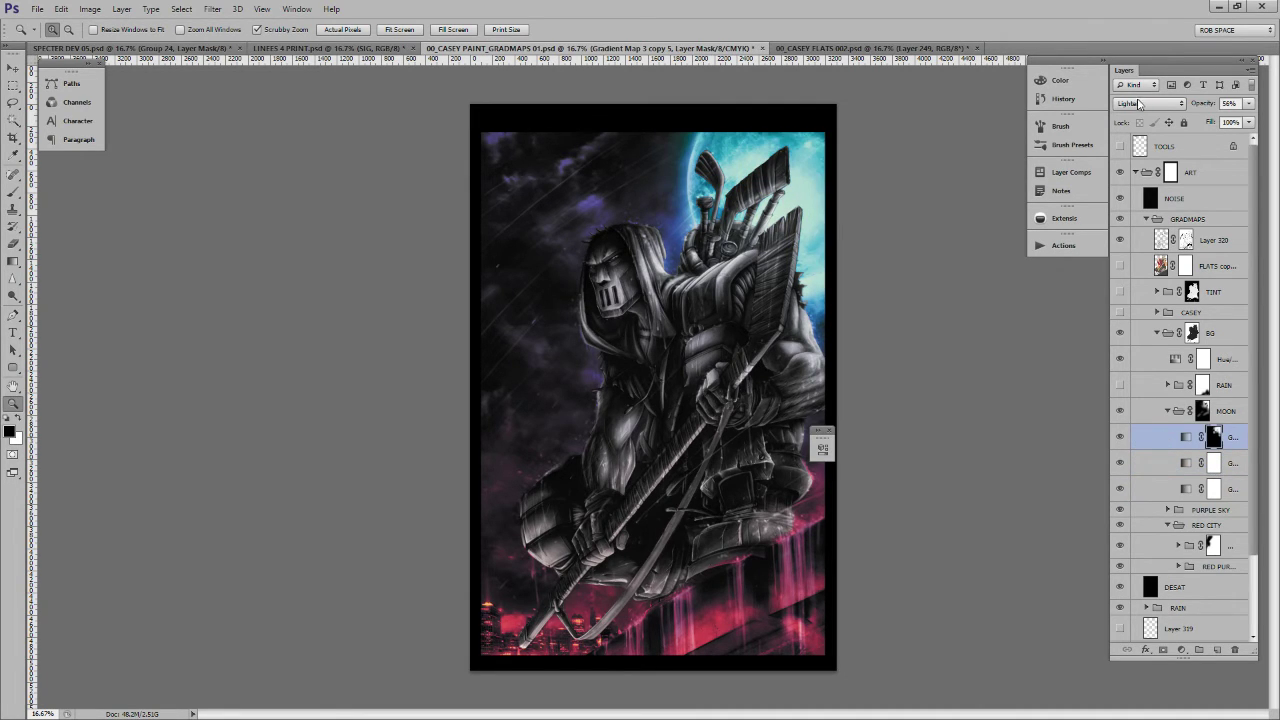
Collapse the MOON group and compare the background with its layer mask off and on, leaving the mask enabled
click(1168, 411)
right_click(1201, 412)
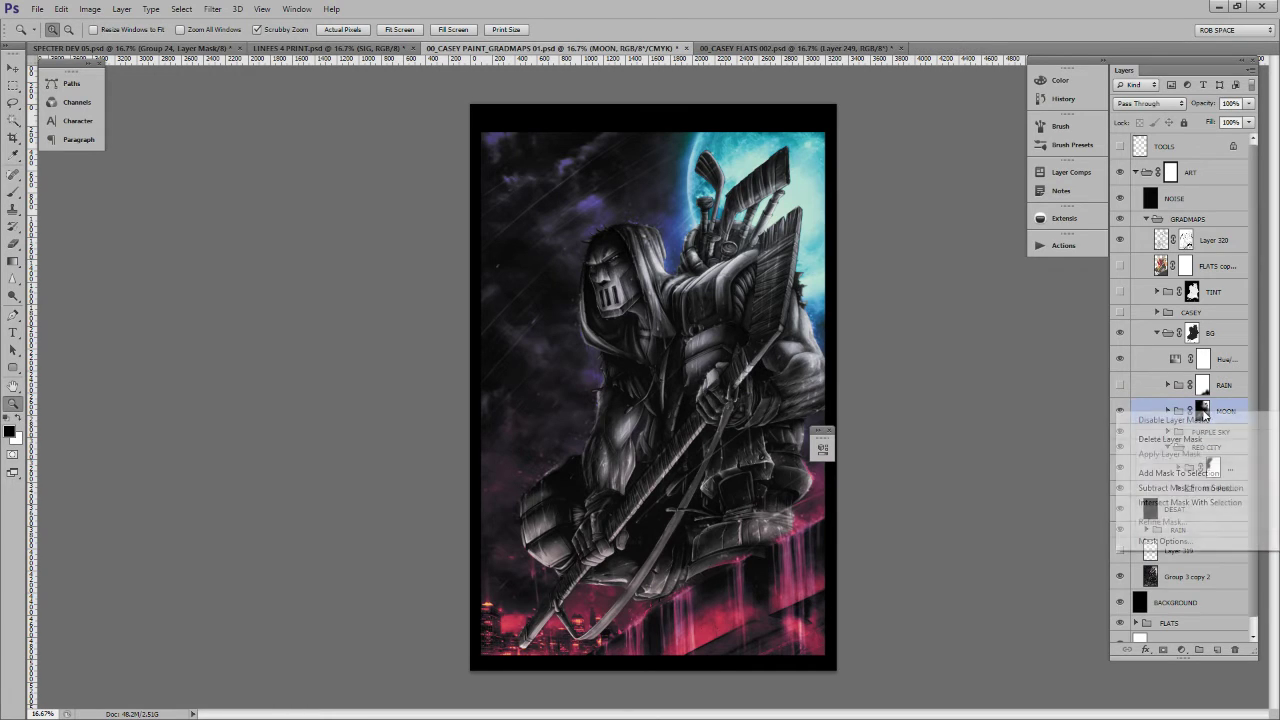
click(1203, 418)
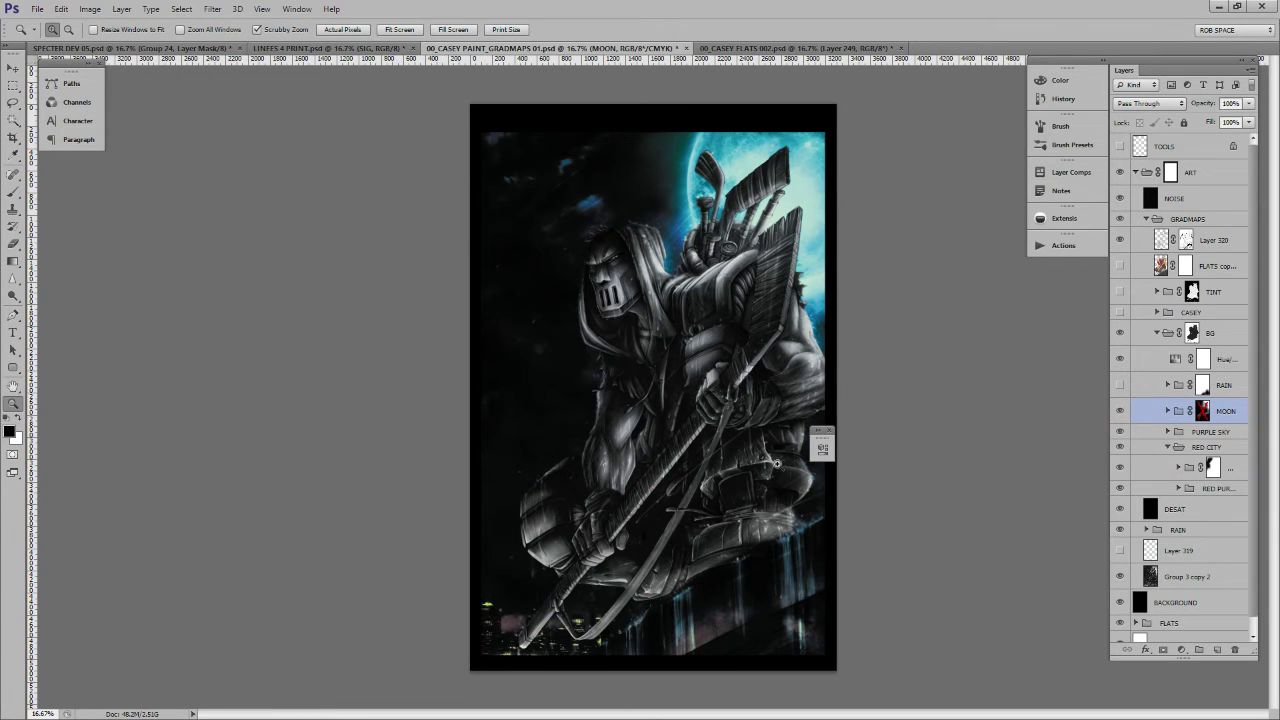
click(1203, 411)
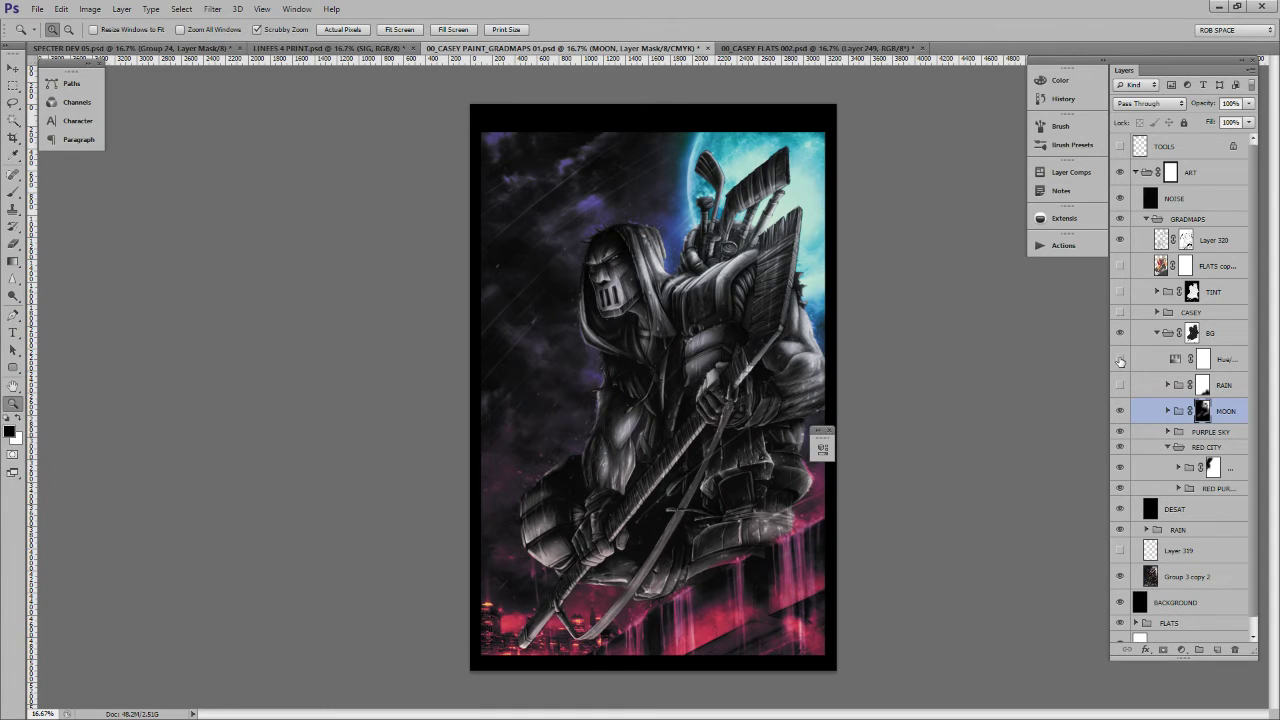
Select the Hue/Saturation layer in BG, collapse the group, and compare the painting with the BG mask off and on
click(1146, 360)
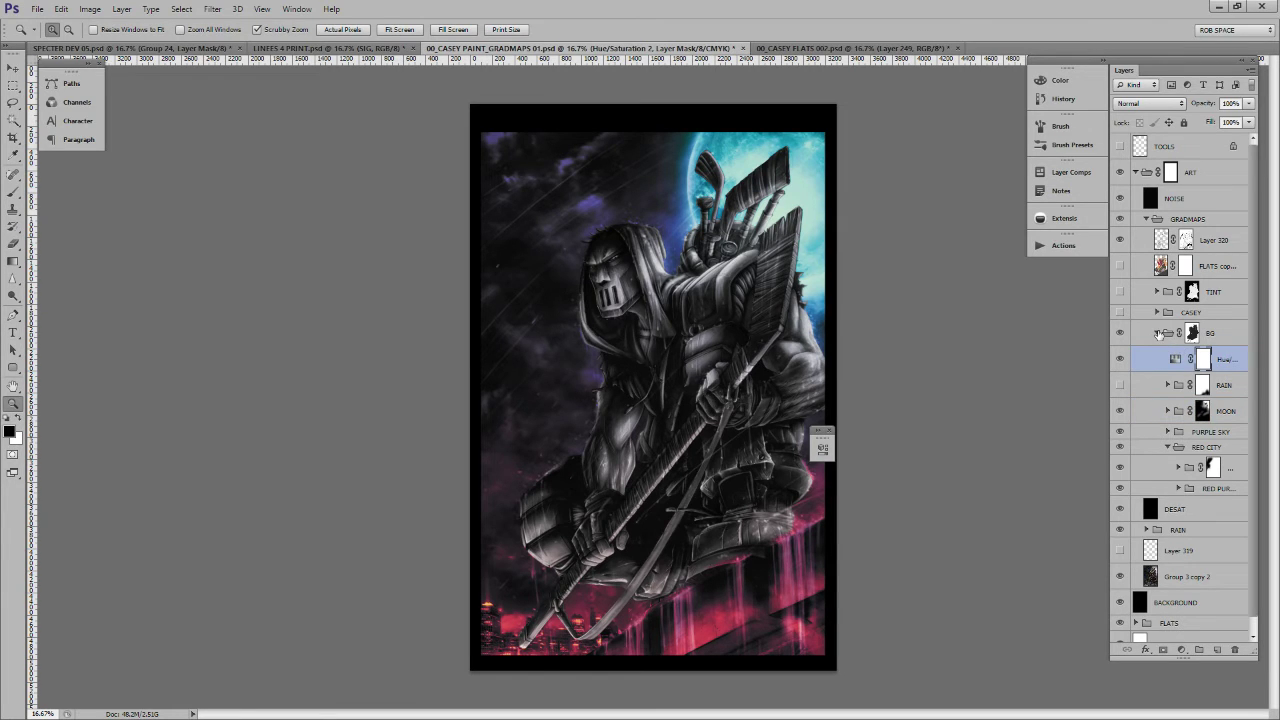
click(1158, 333)
right_click(1190, 341)
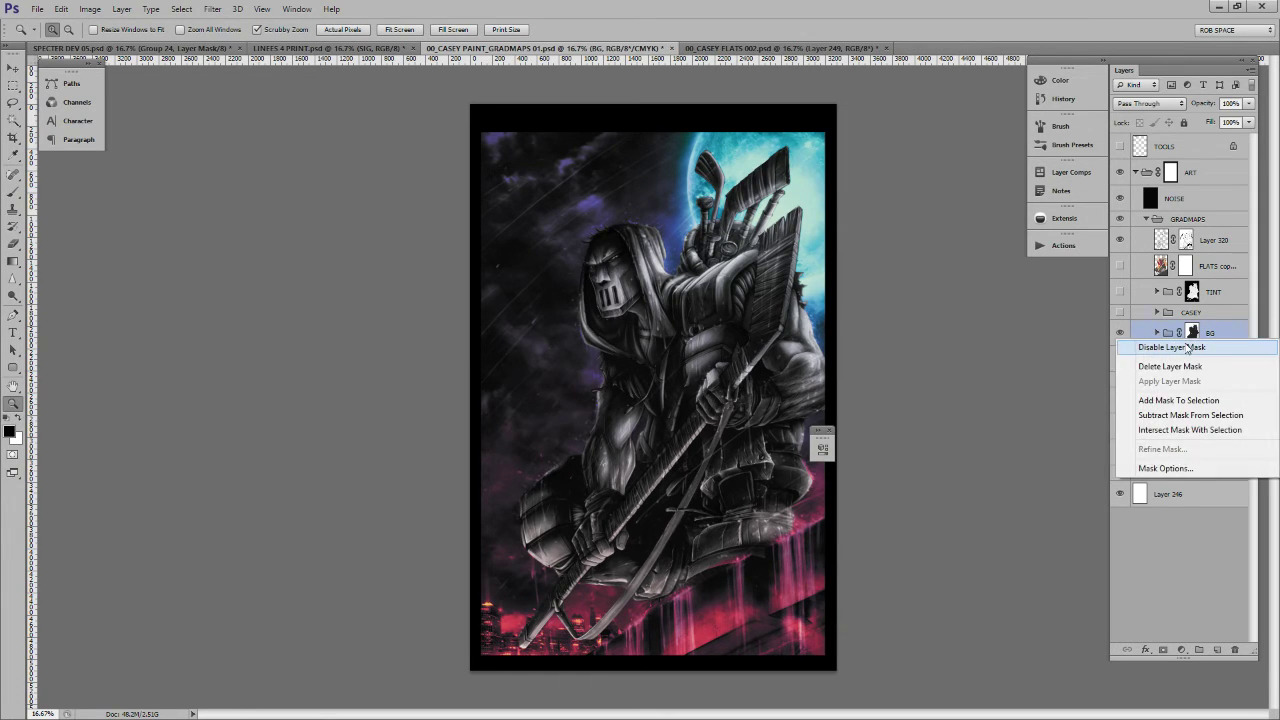
click(1188, 347)
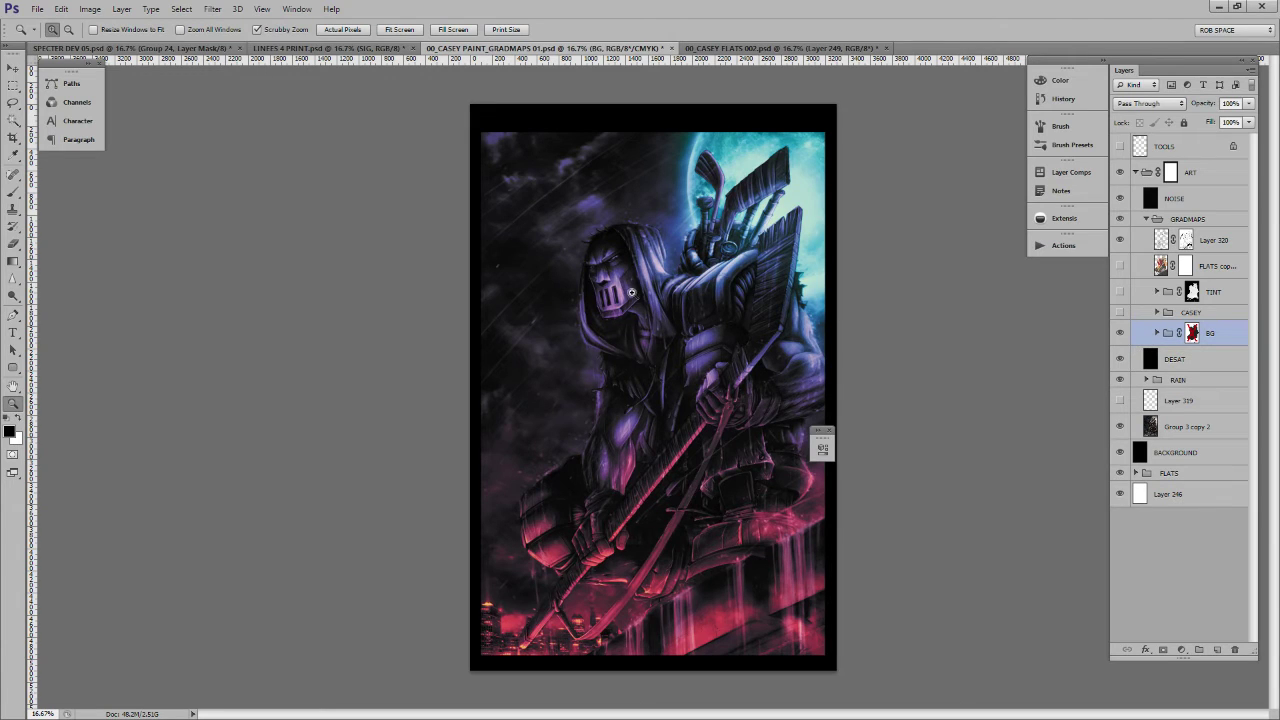
shift+click(1192, 333)
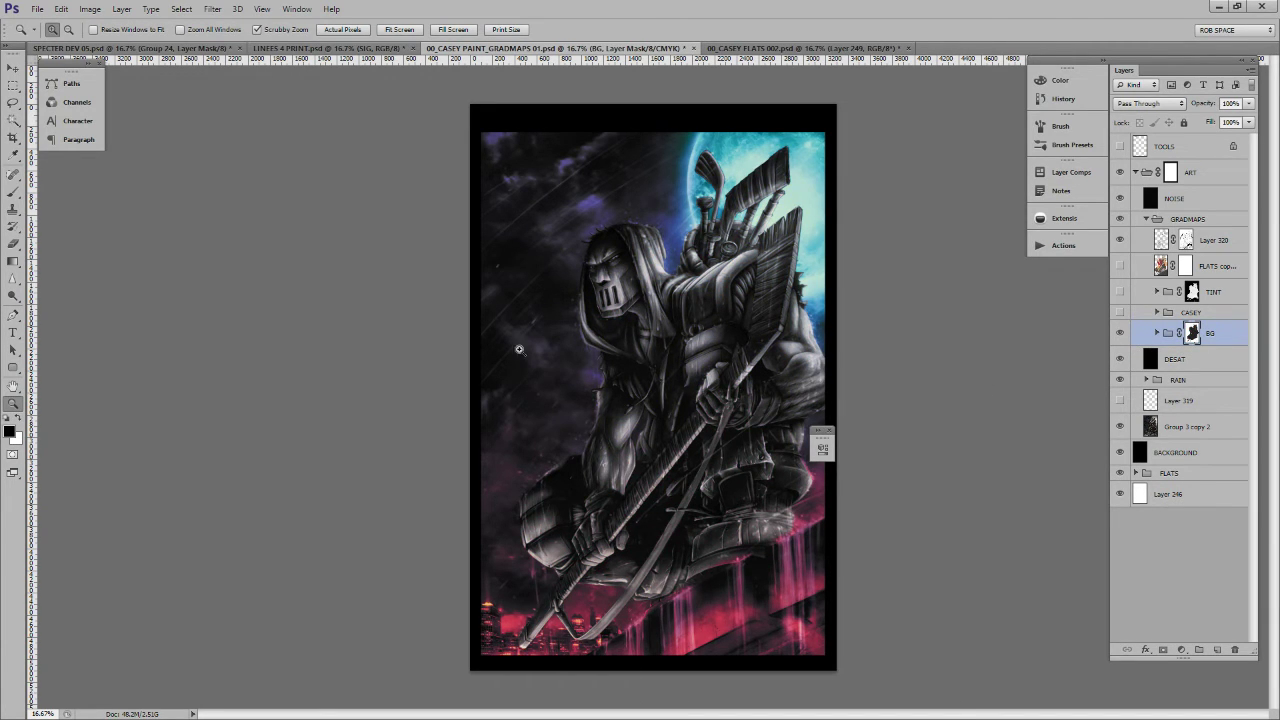
Show and expand the CASEY group, leaving only its SKIN and ROOF subgroups visible
click(1120, 313)
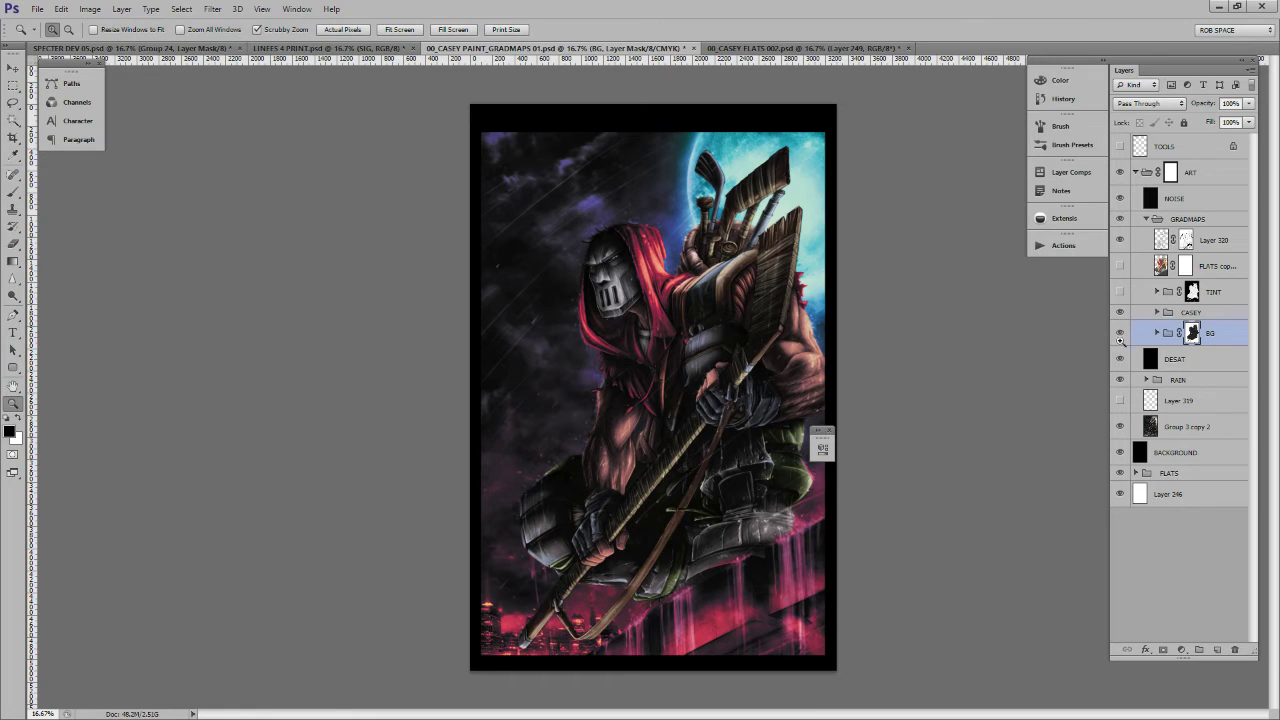
click(1156, 313)
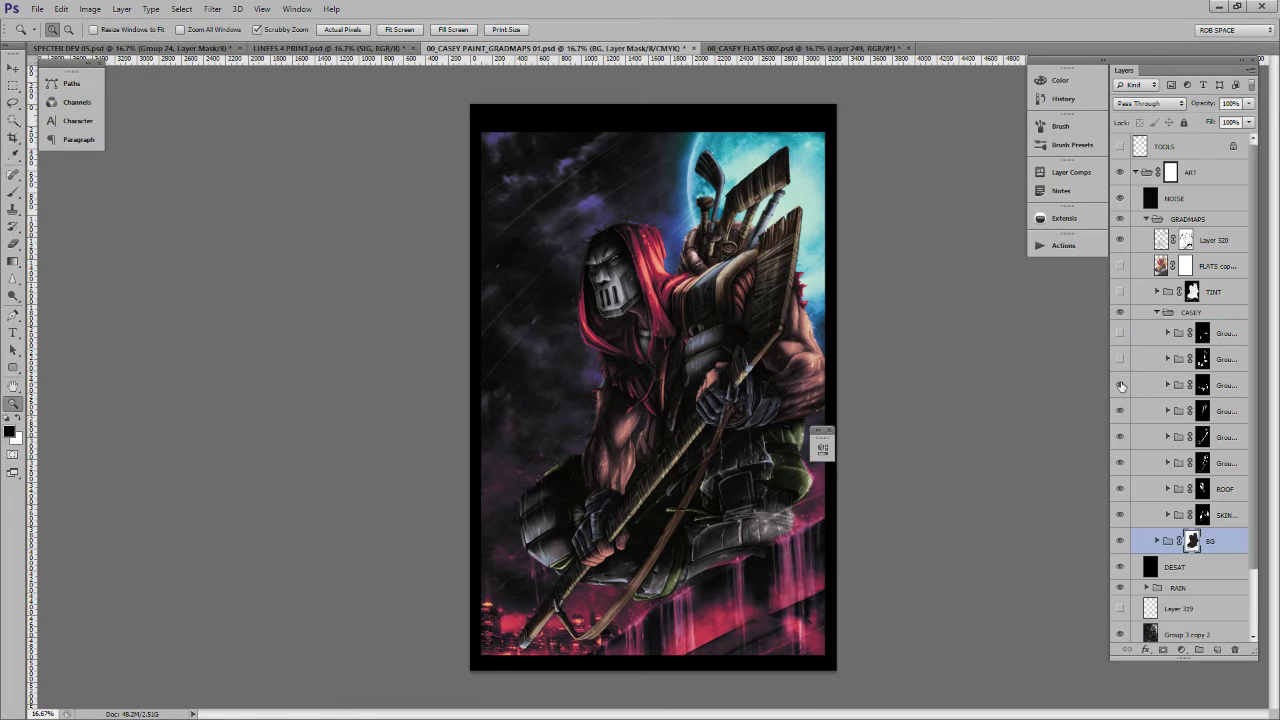
click(1120, 514)
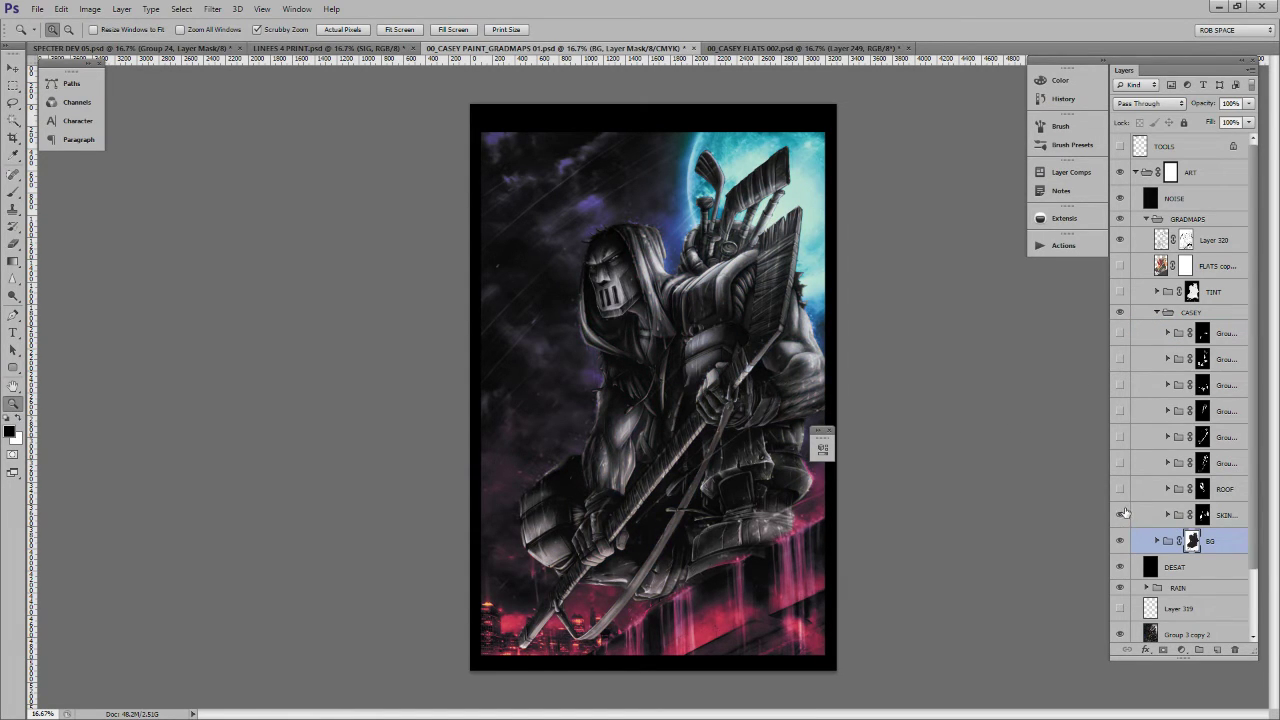
click(1119, 489)
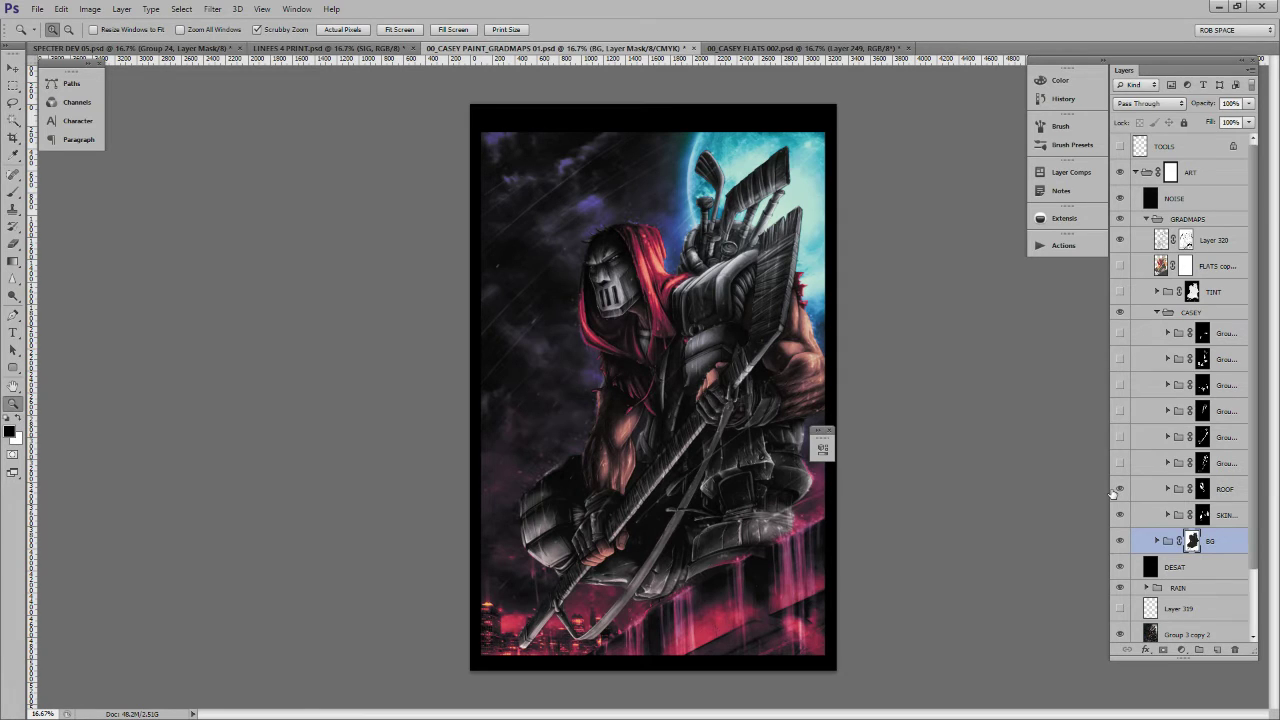
Expand the ROOF subgroup, load its mask as a selection, compare the hood with the subgroup off and on, and deselect
click(1155, 489)
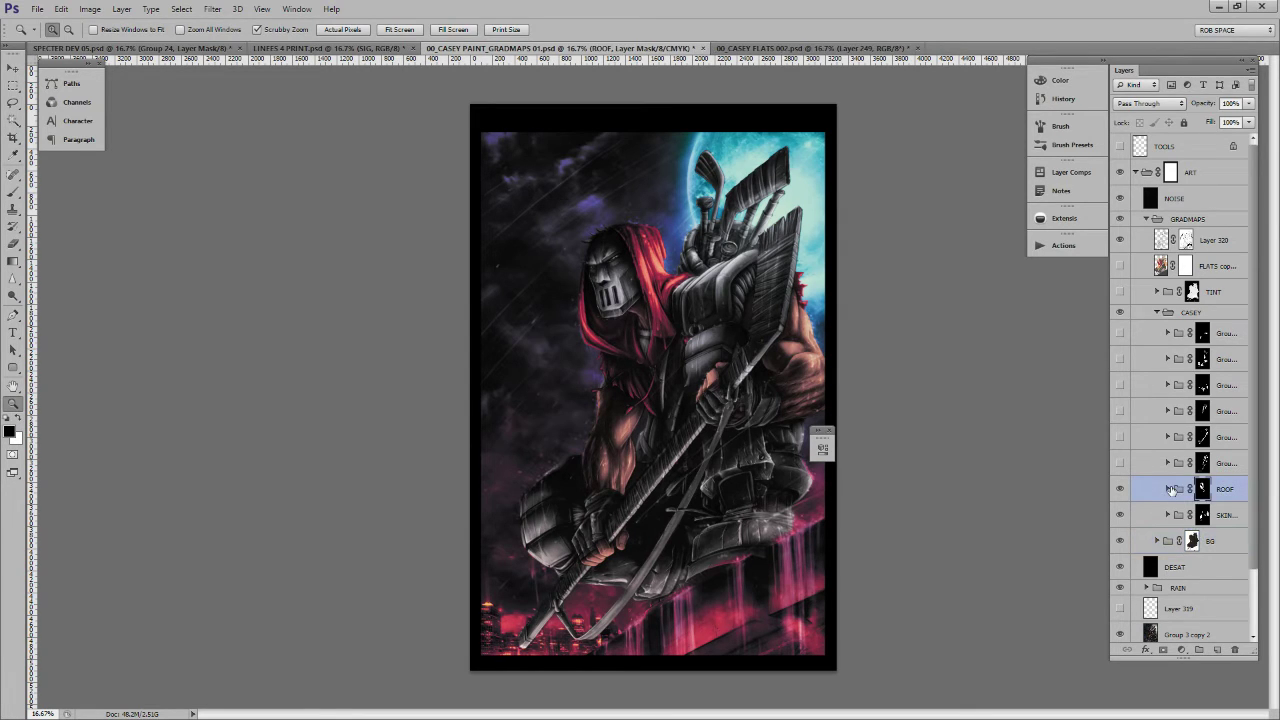
click(1168, 489)
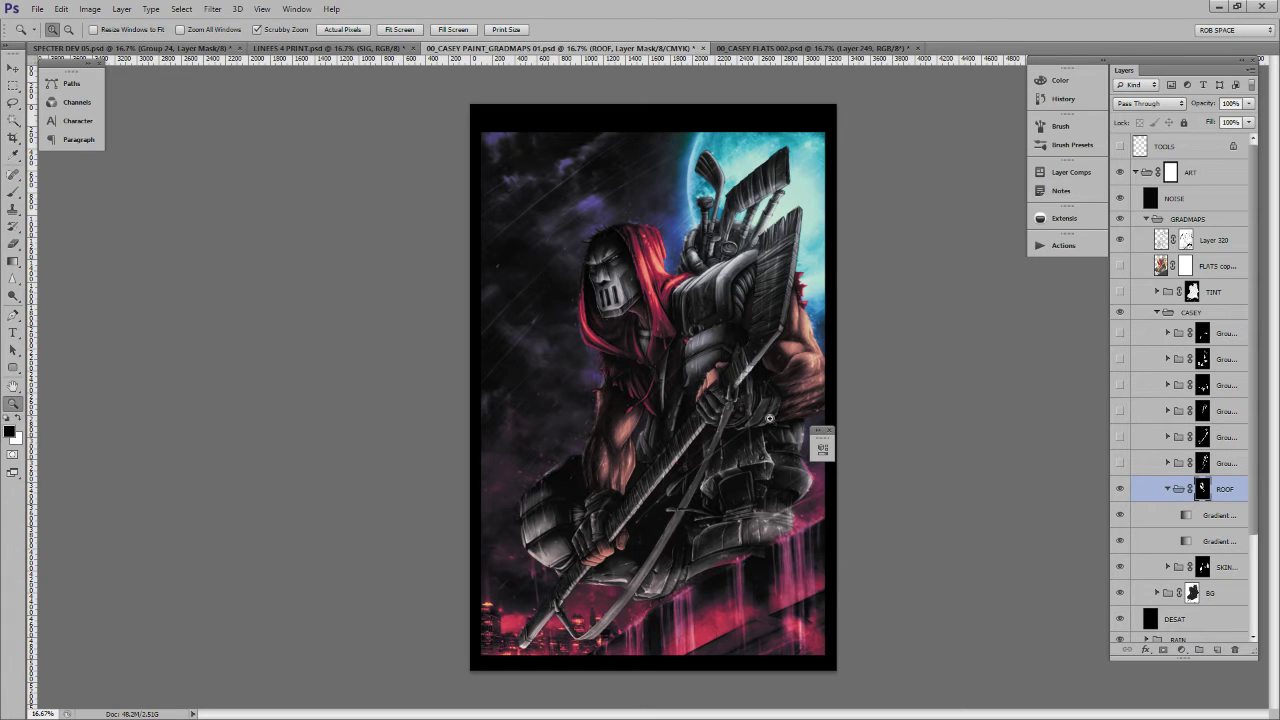
ctrl+click(1203, 489)
click(1120, 489)
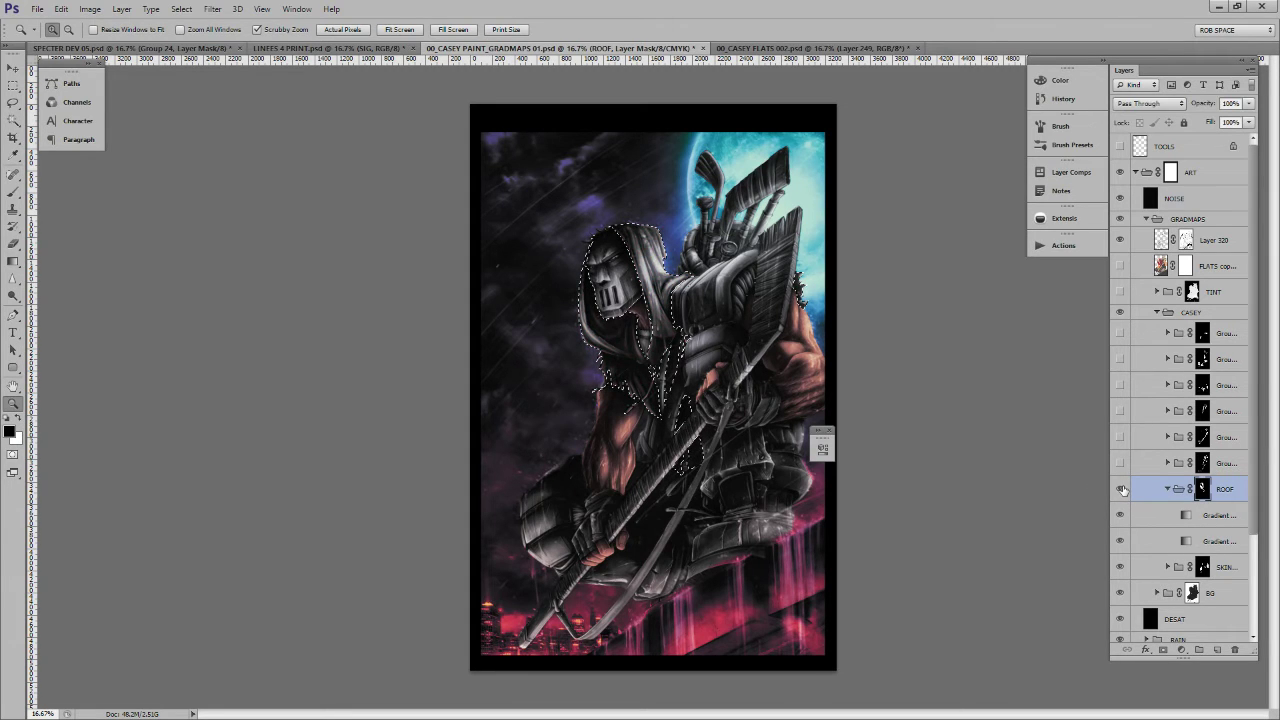
click(1120, 489)
key(ctrl+d)
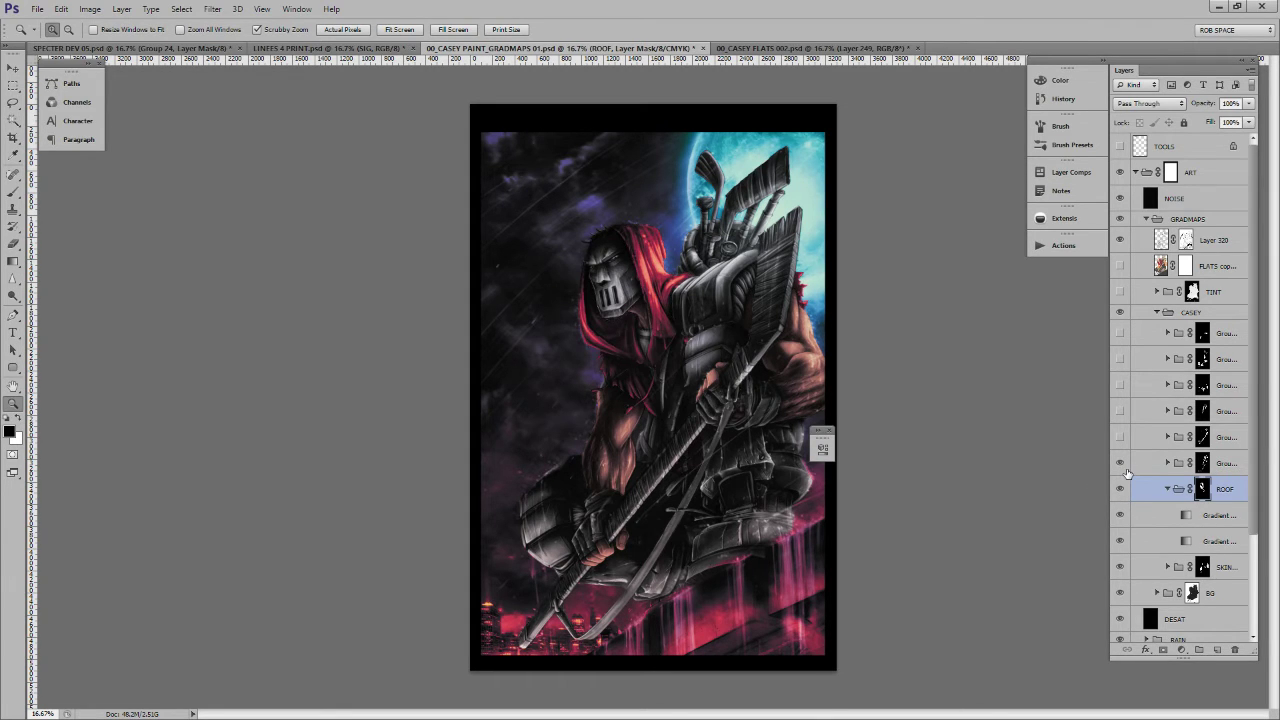
Show the subgroup directly above ROOF in CASEY, collapse ROOF, and select the newly shown subgroup's mask
click(1120, 463)
click(1206, 466)
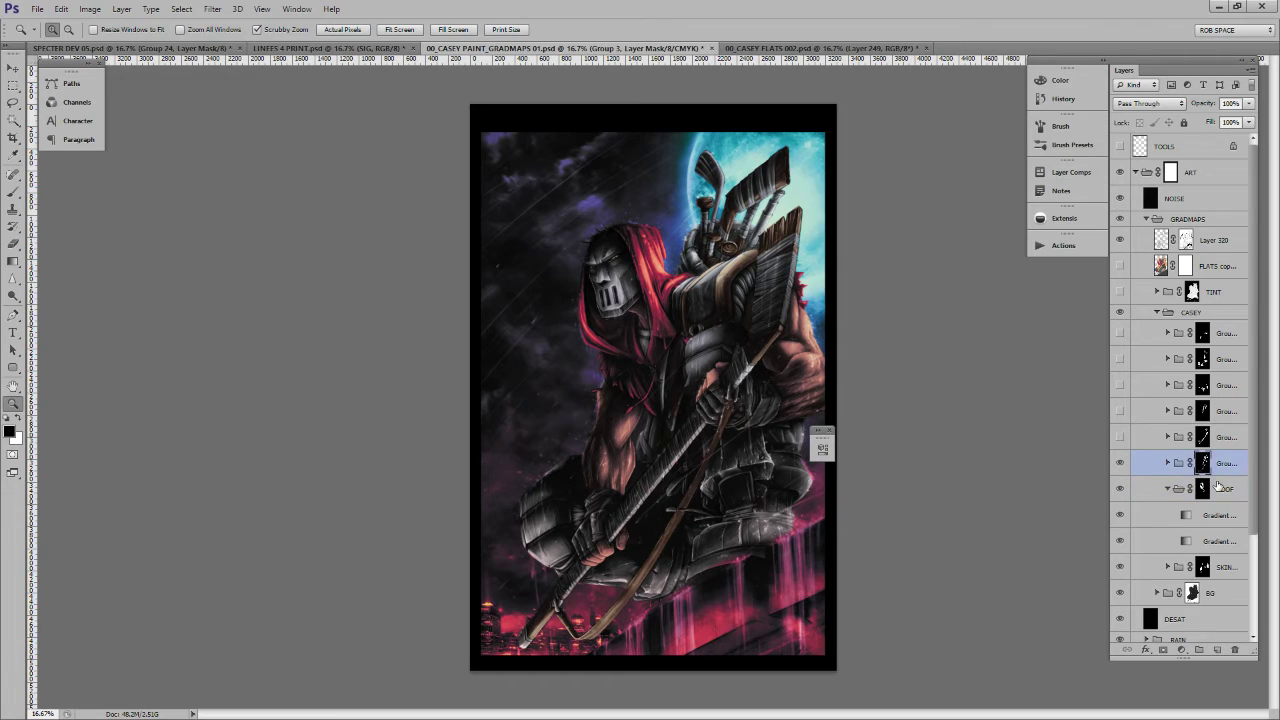
click(1218, 488)
click(1168, 489)
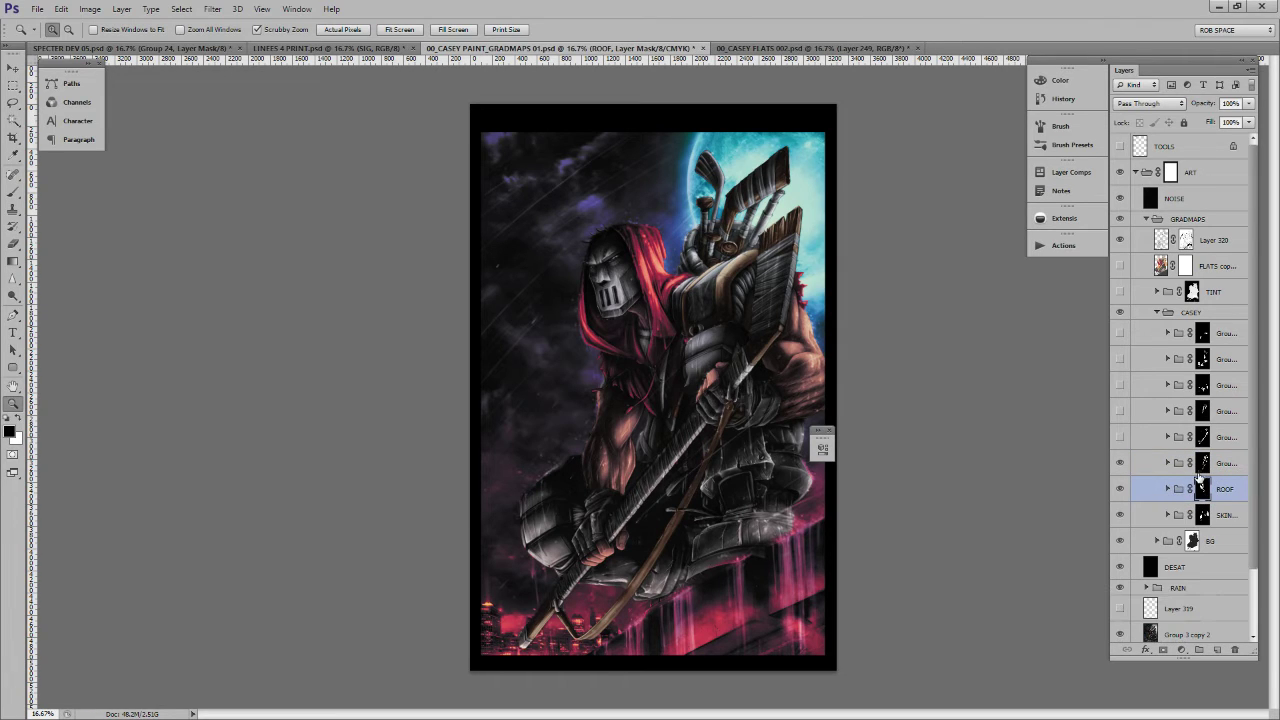
click(1204, 468)
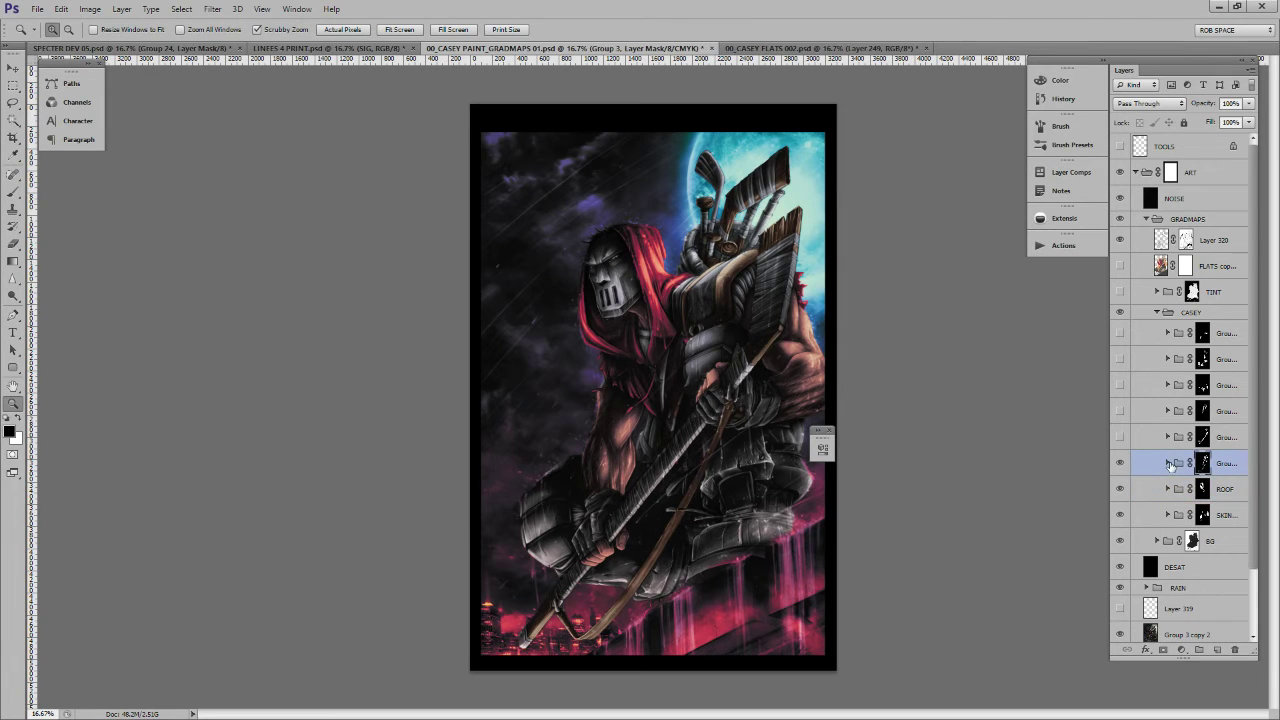
Show the remaining hidden subgroups in CASEY, check the gradient maps inside the second one from the top, and collapse the CASEY group
click(1120, 437)
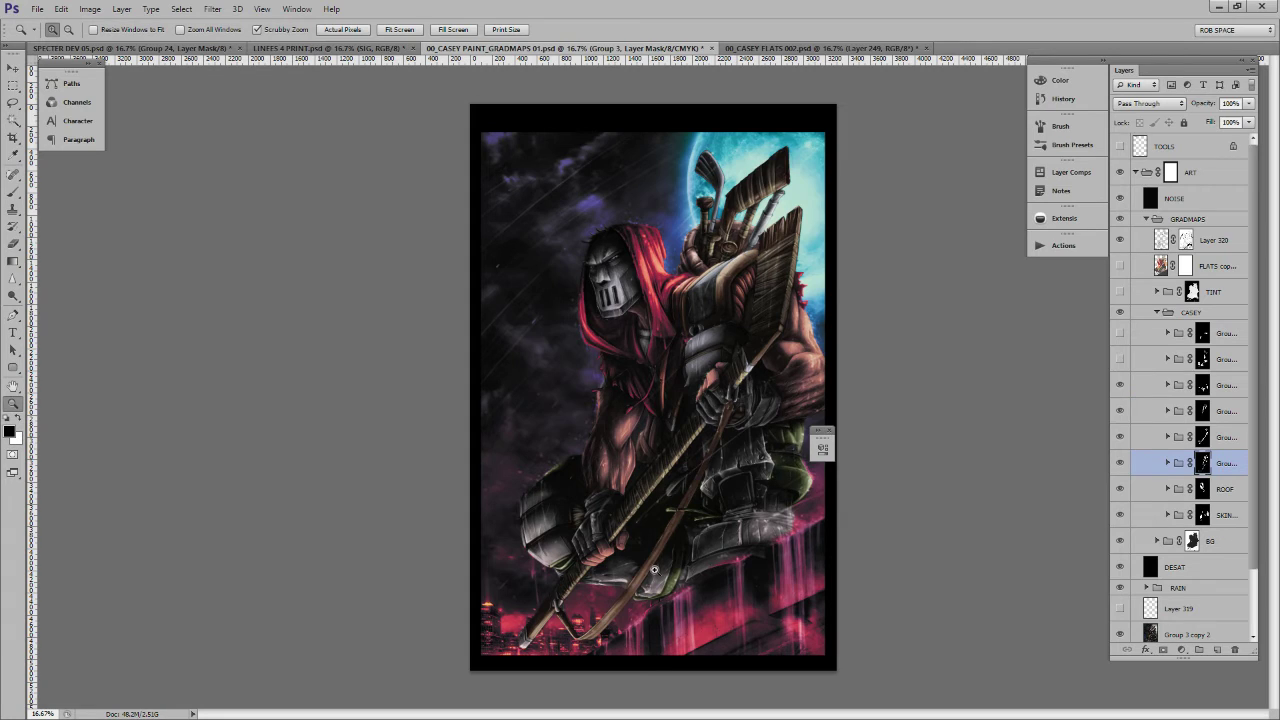
click(1120, 360)
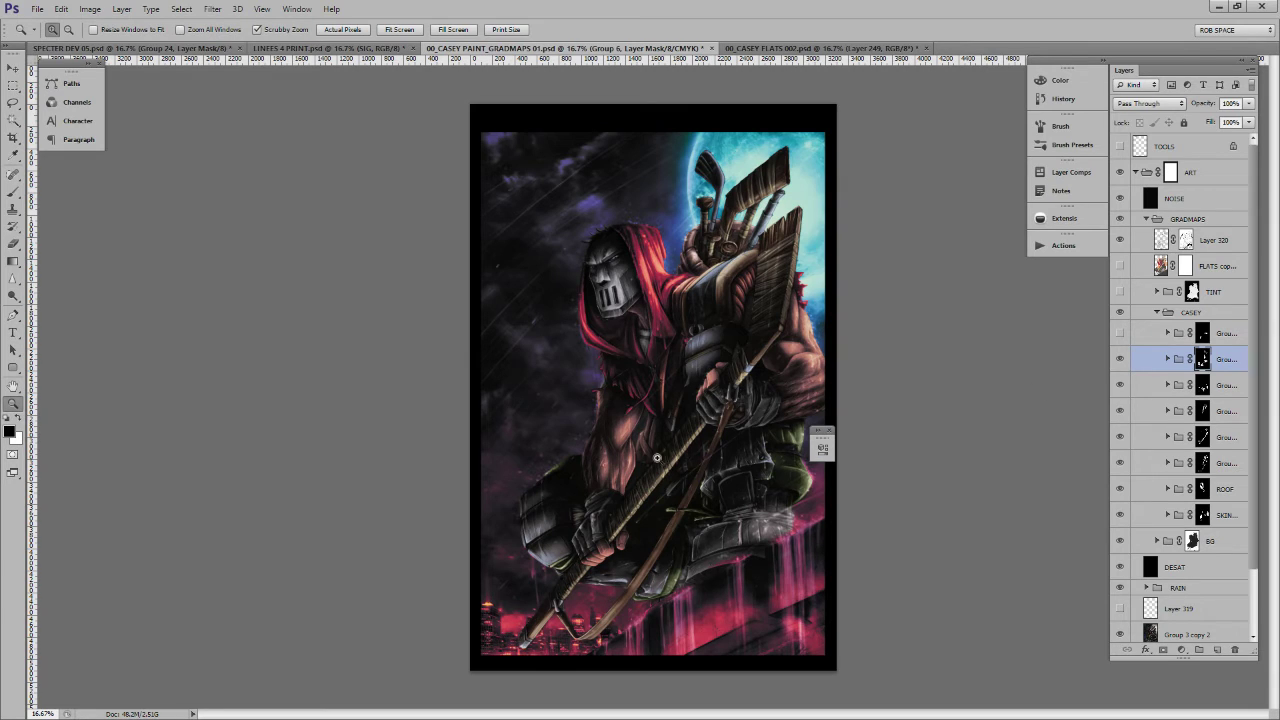
click(1167, 359)
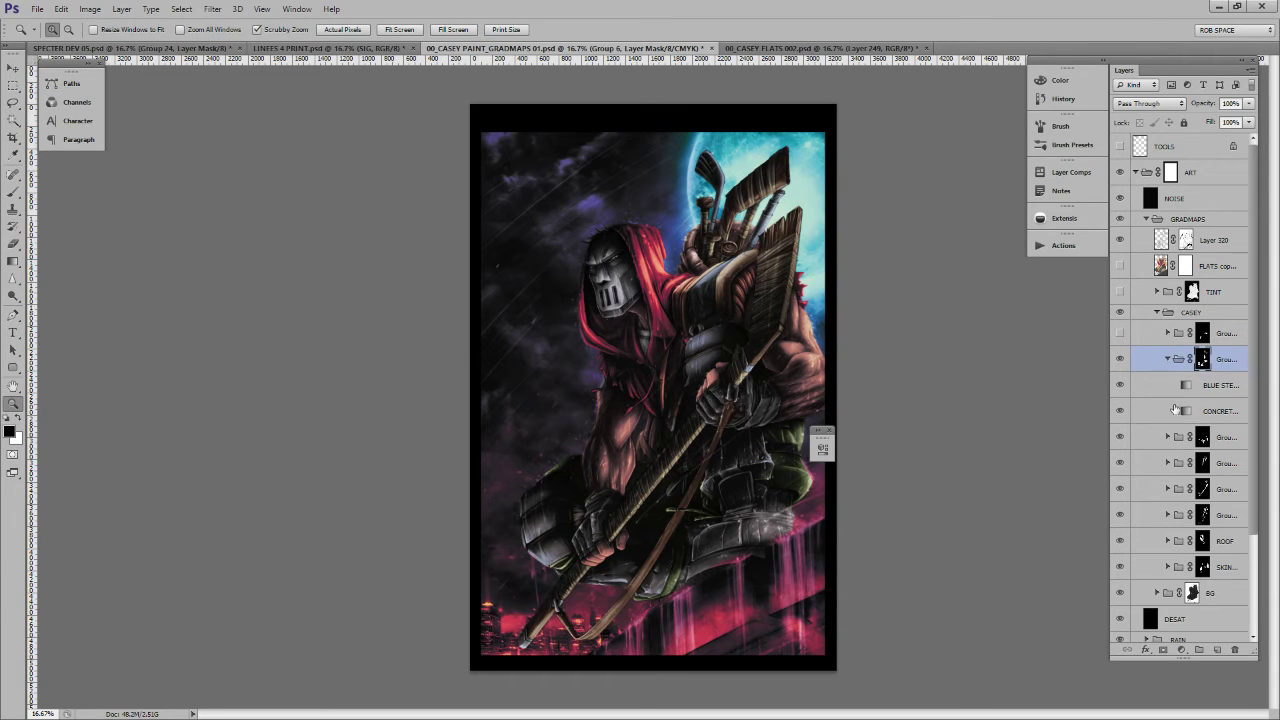
click(1167, 359)
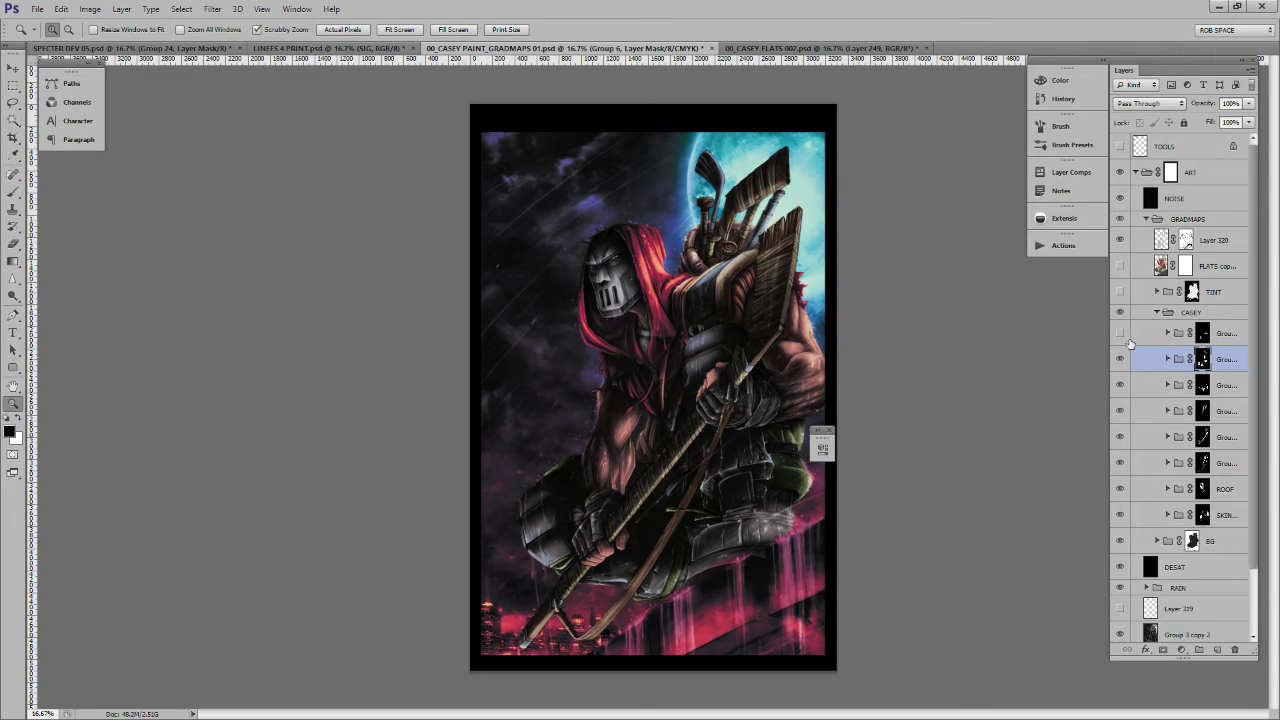
click(1120, 334)
click(1157, 313)
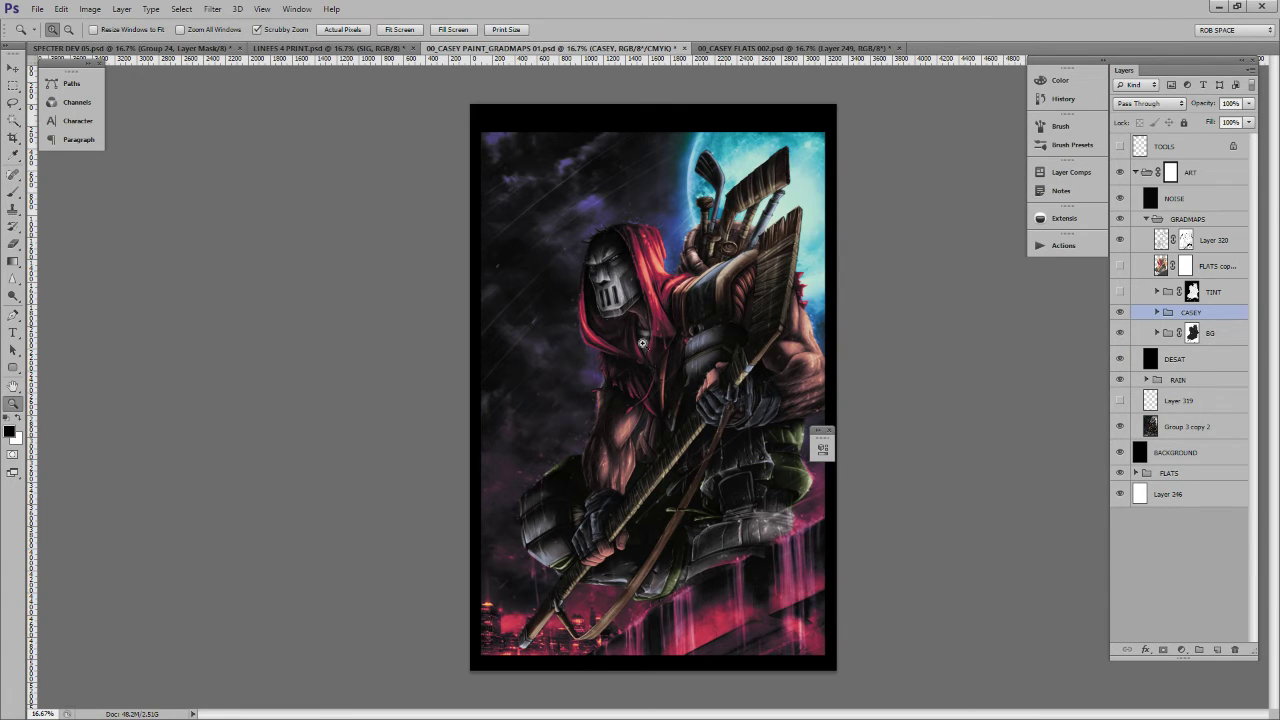
Duplicate the BG group above CASEY, turn the copy's mask black, and hide the copy
click(1196, 332)
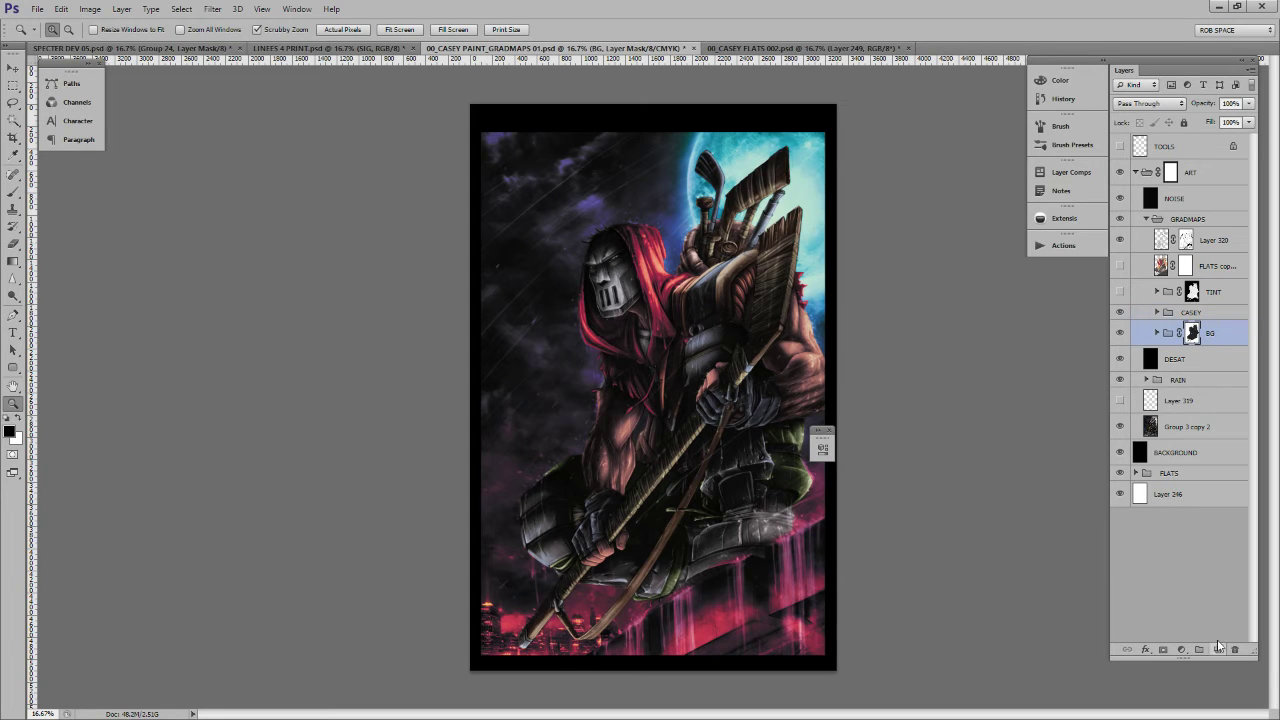
drag(1215, 334, 1218, 648)
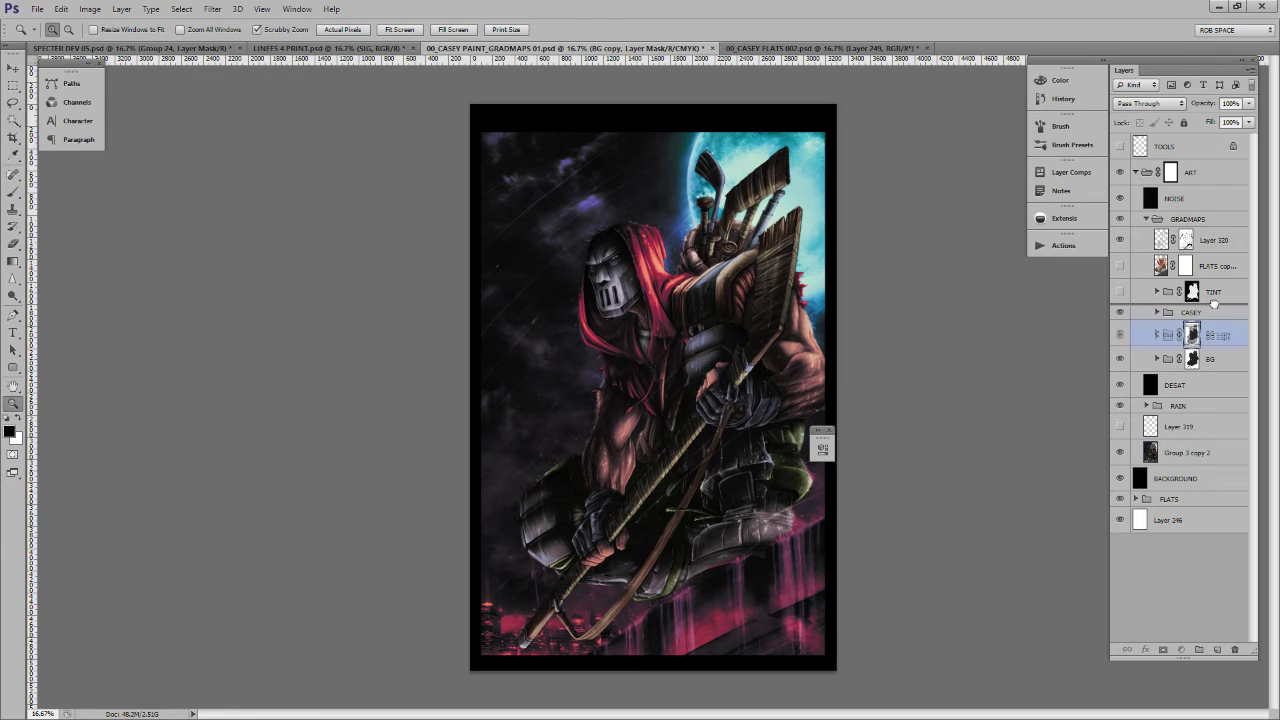
drag(1192, 334, 1200, 304)
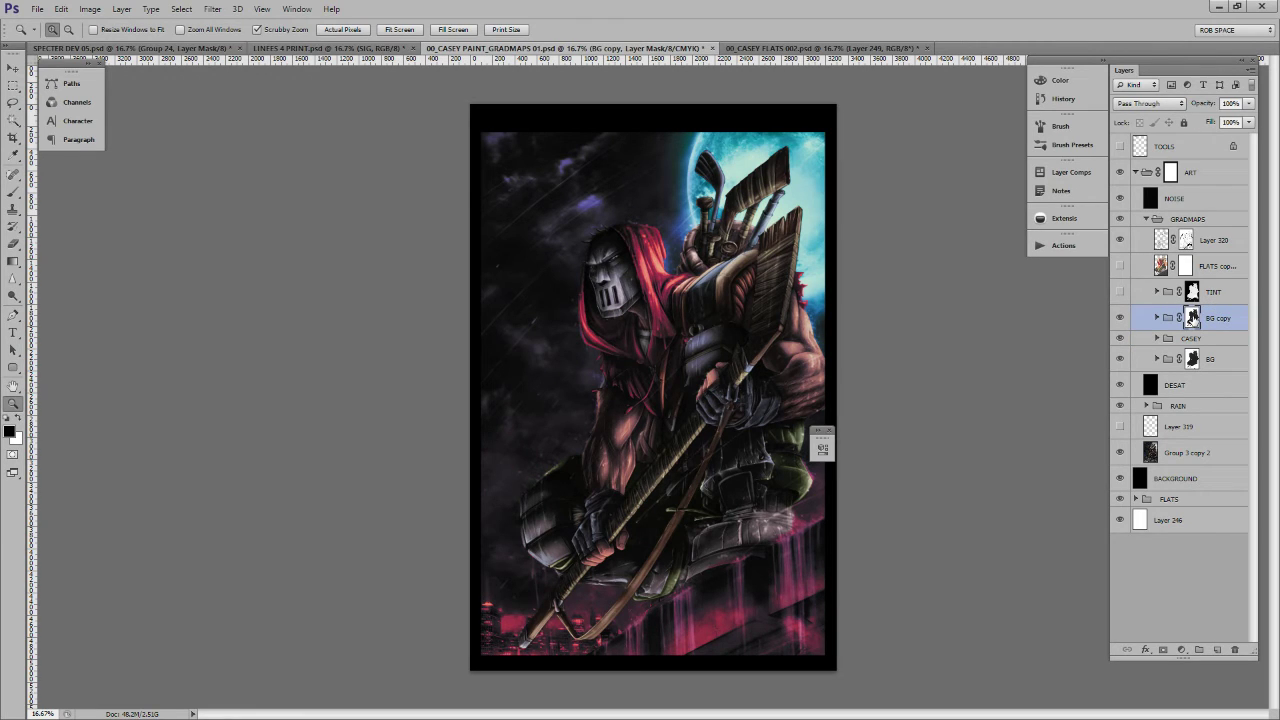
key(ctrl+i)
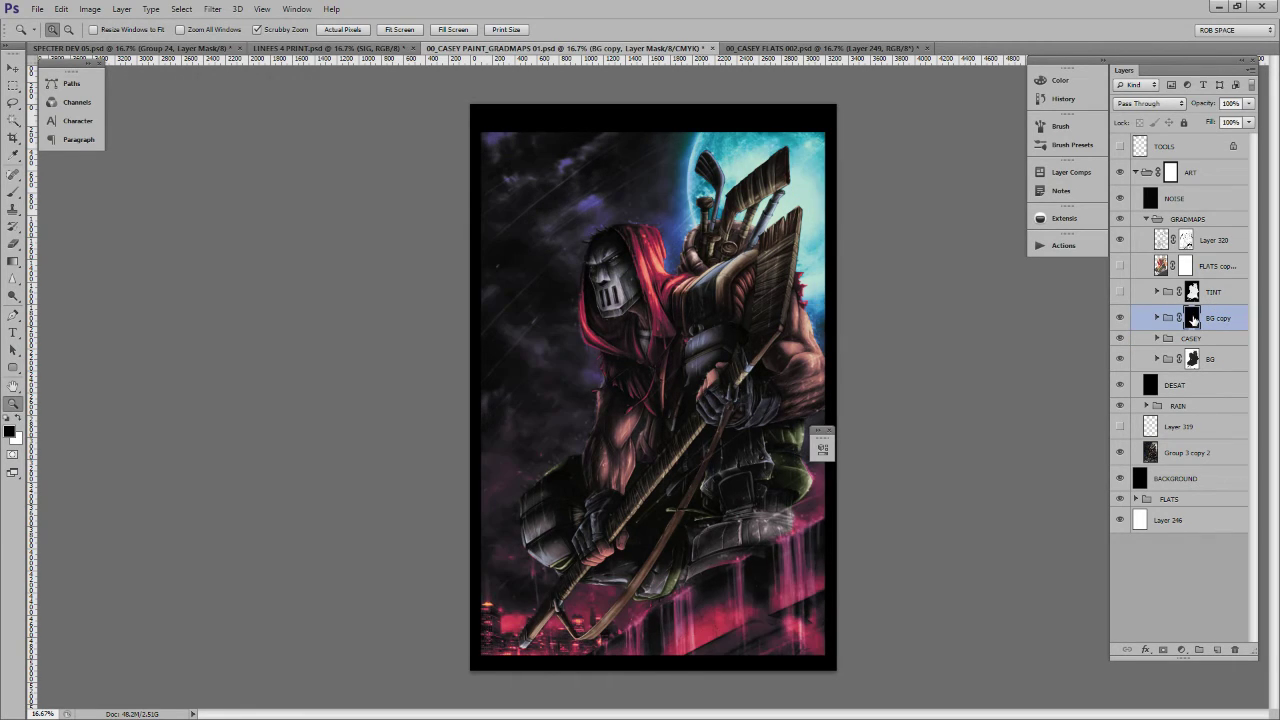
click(1120, 318)
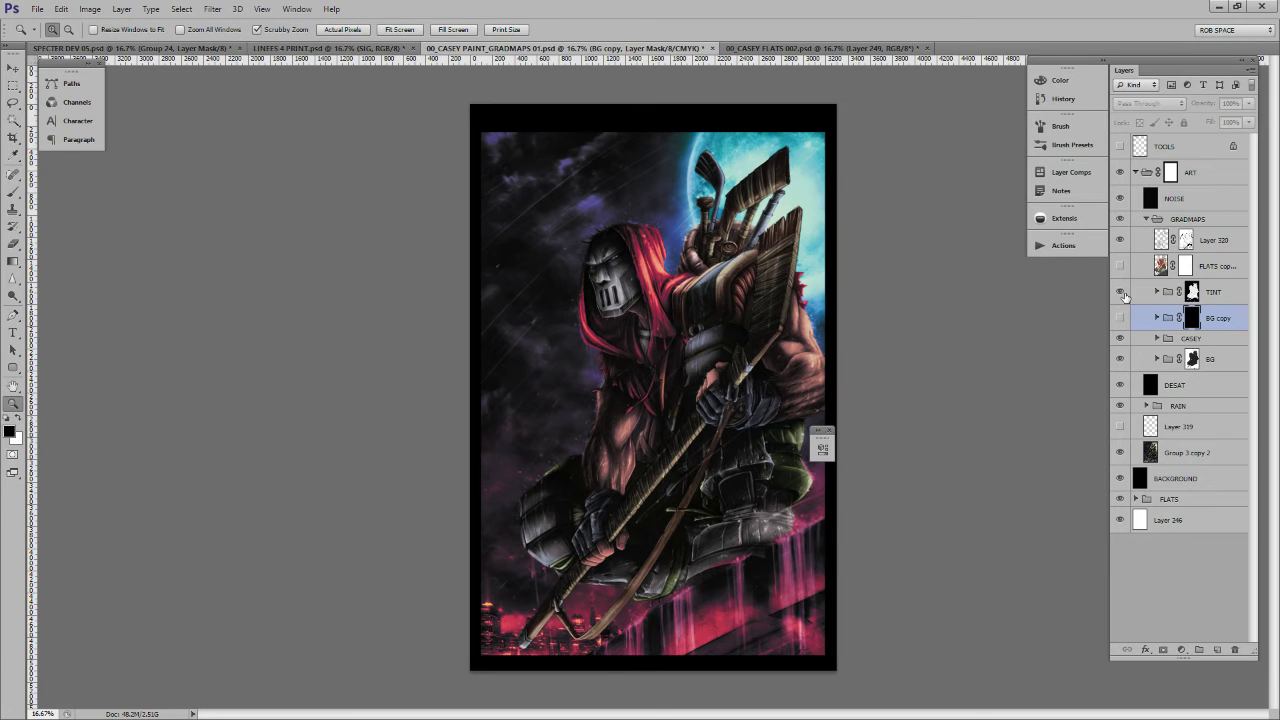
Show and expand the TINT group, and delete its hidden subgroup below RAIN copy
click(1120, 291)
click(1157, 291)
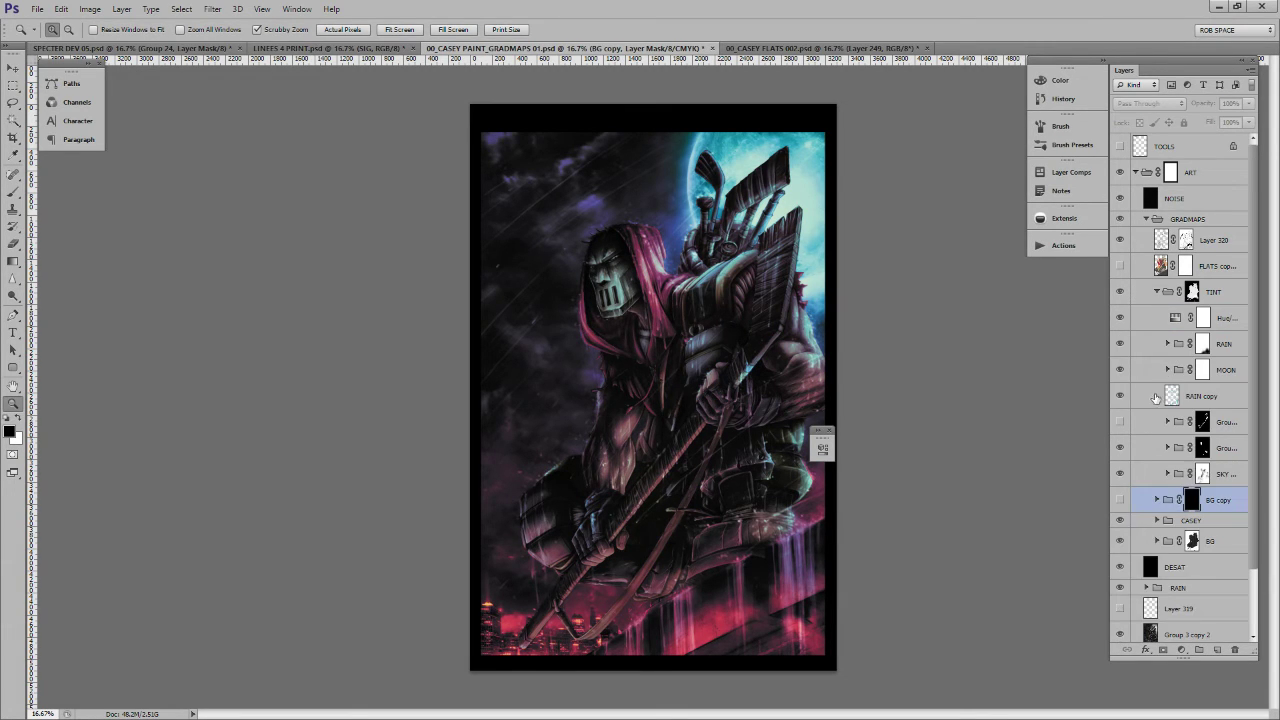
drag(1219, 430, 1234, 650)
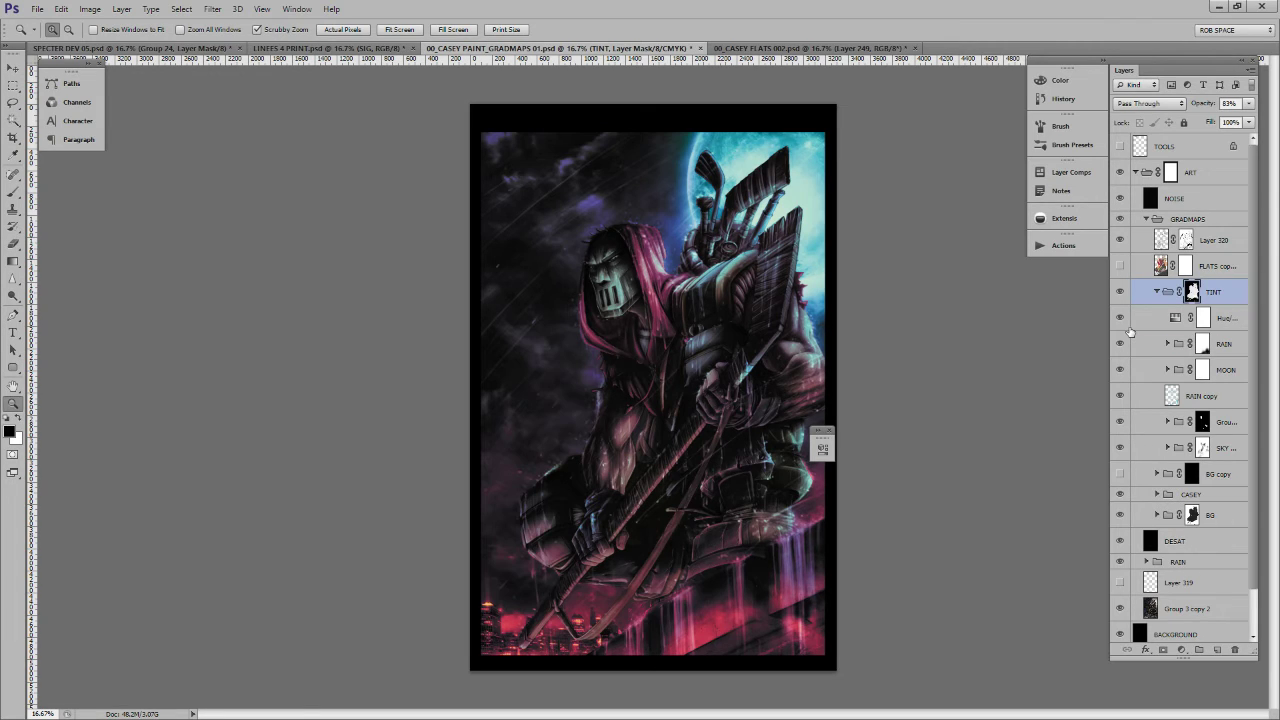
Delete the BG copy group, leave only SKY TINT visible inside TINT, and look through its subgroups
drag(1122, 318, 1235, 650)
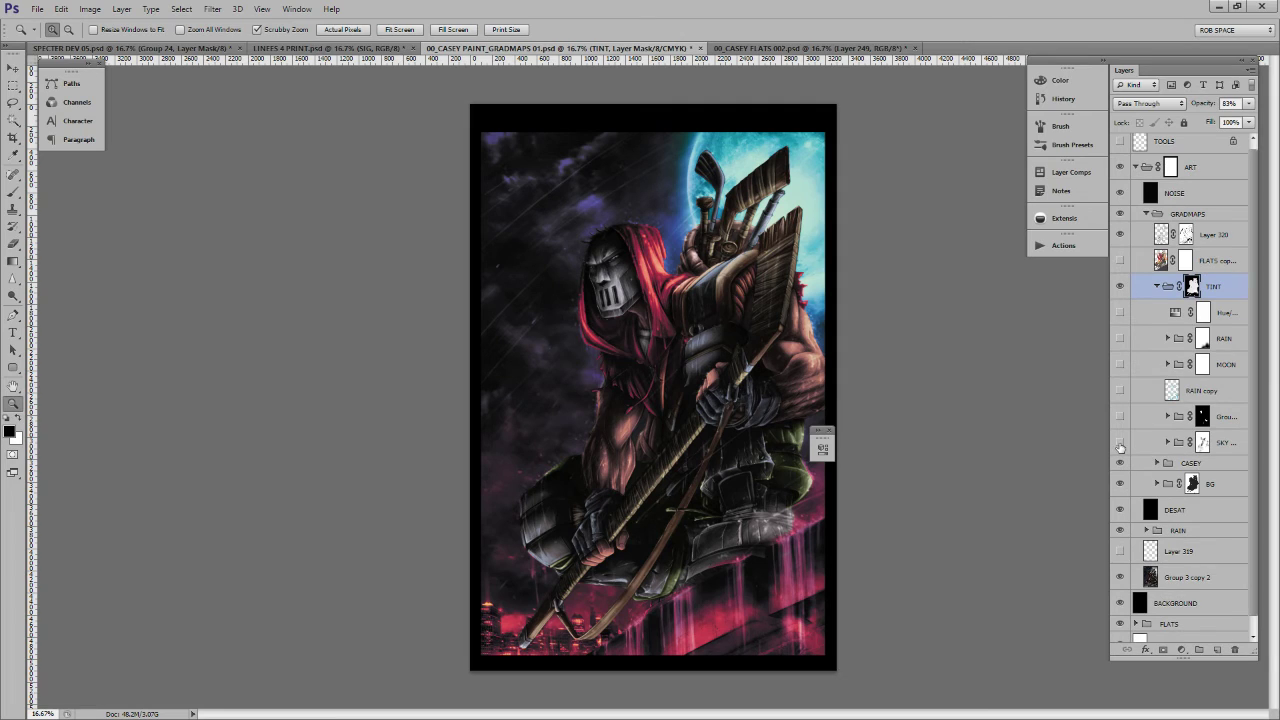
click(1120, 443)
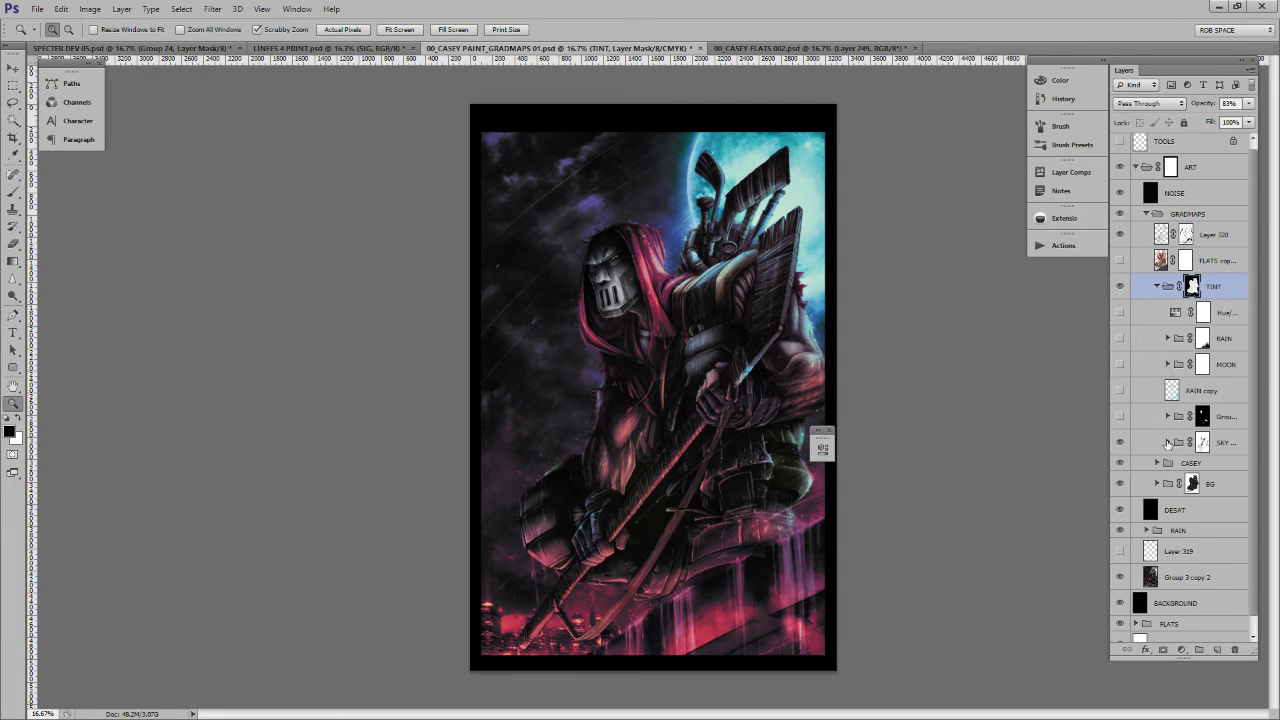
click(1167, 442)
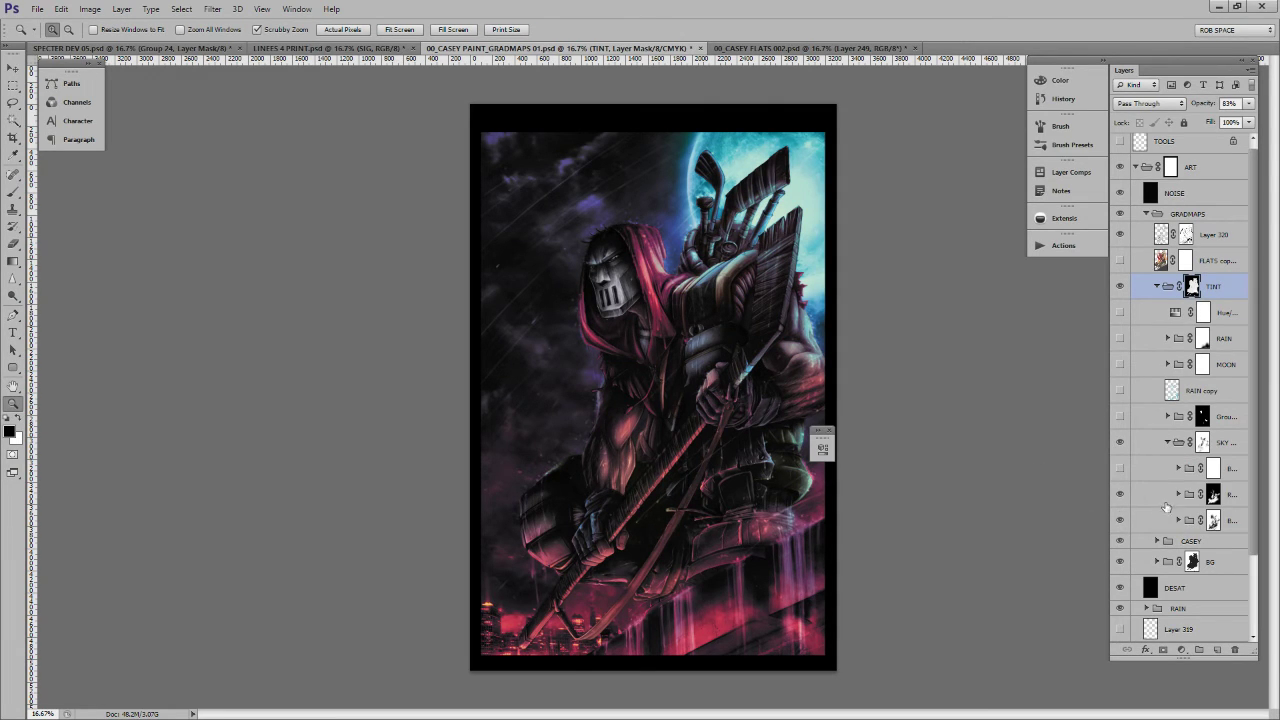
click(1165, 444)
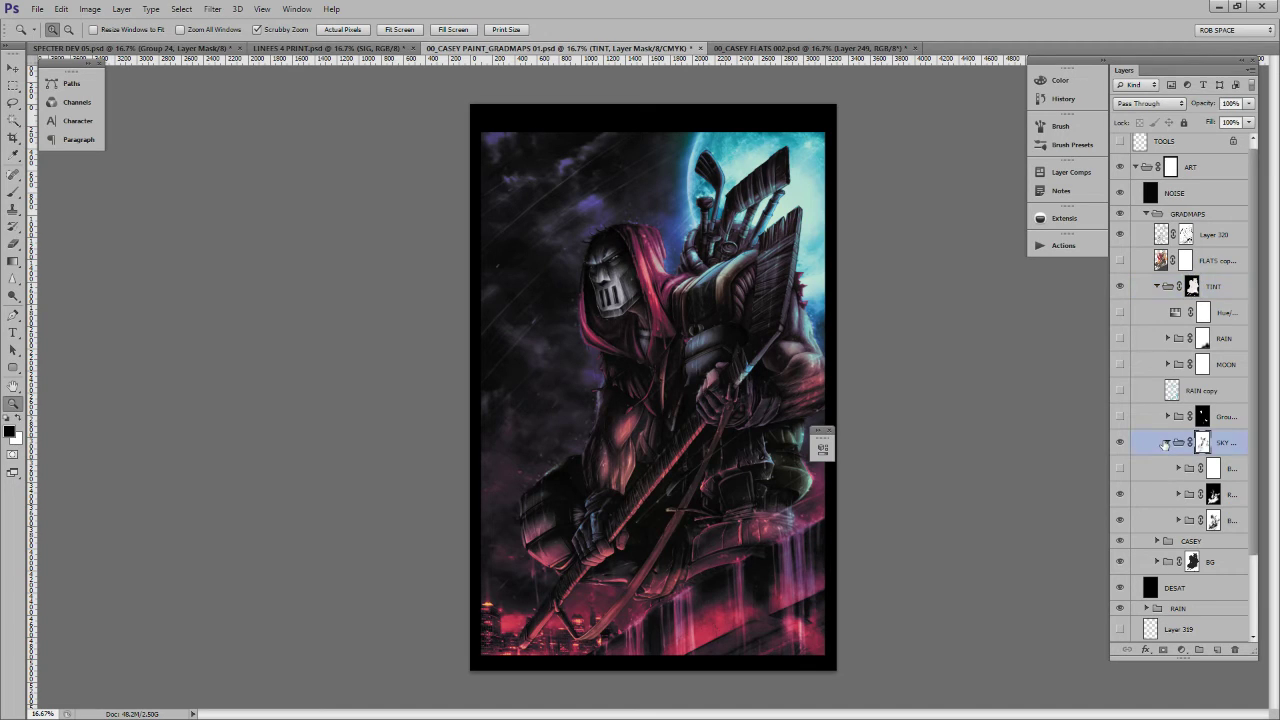
click(1165, 442)
Show the subgroup above SKY TINT and the RAIN copy layer, and compare the painting with RAIN copy off and on
click(1120, 416)
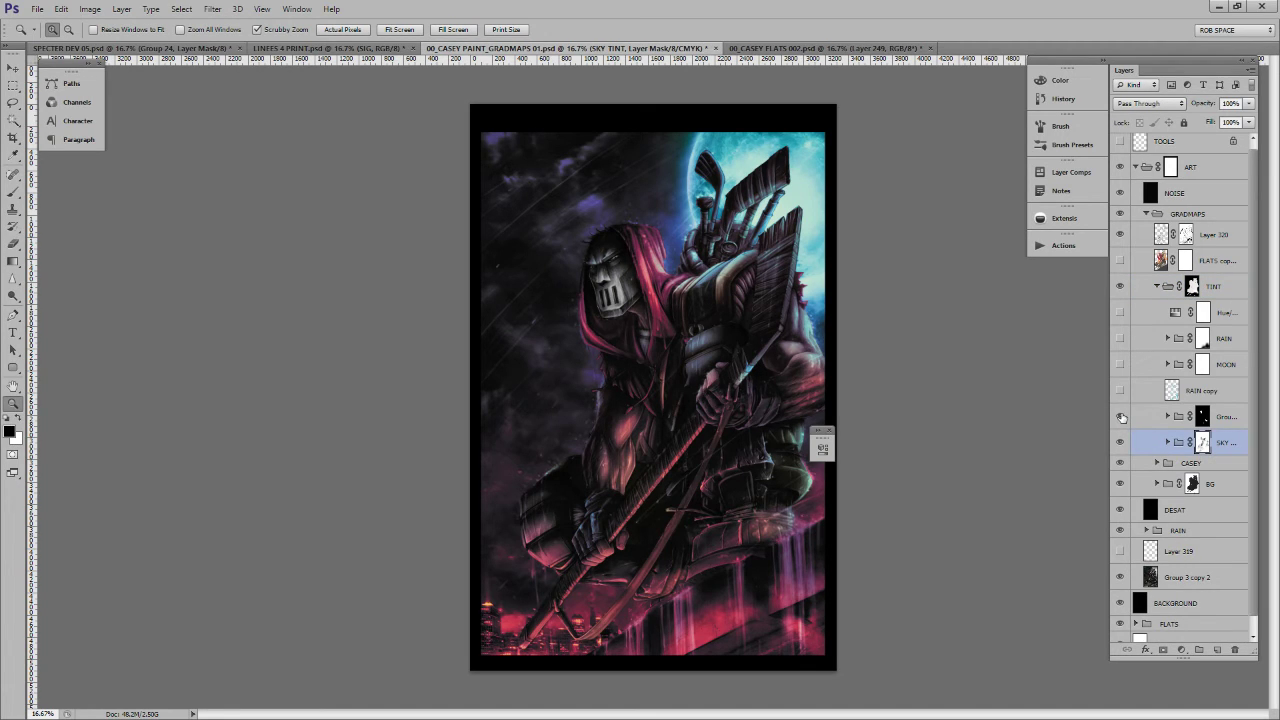
click(1132, 417)
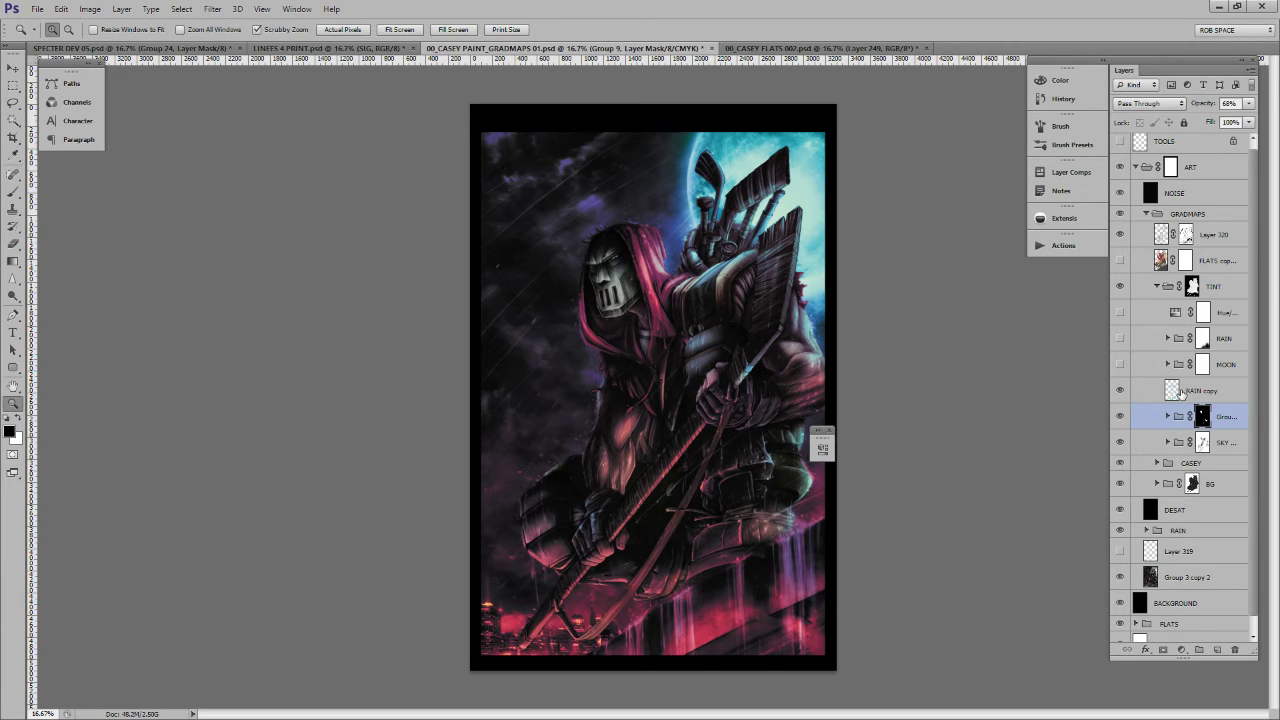
click(1182, 392)
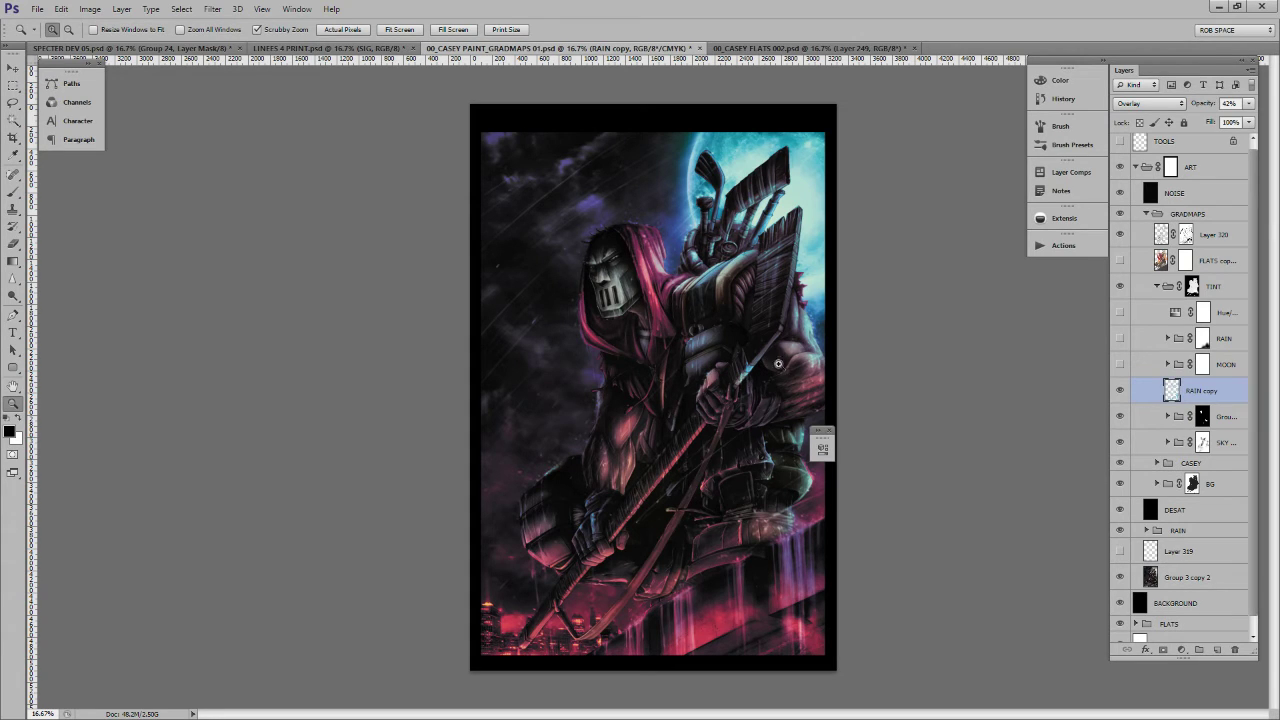
click(1120, 390)
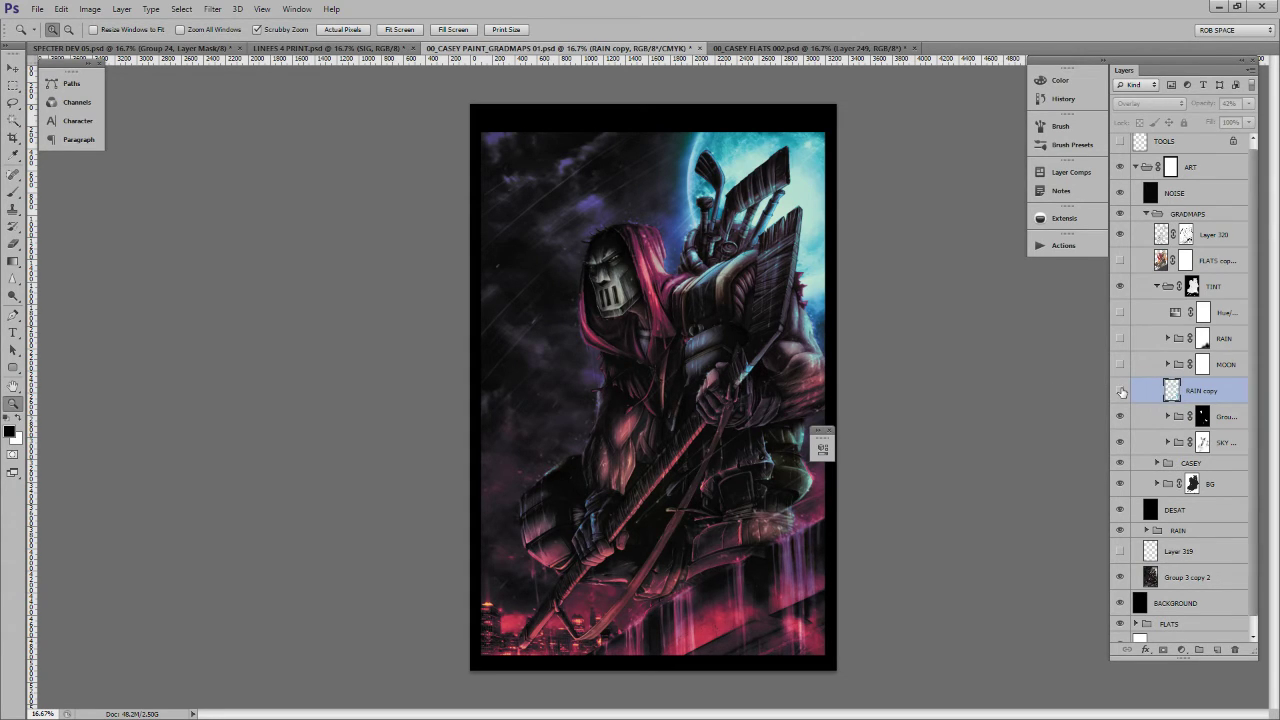
click(1121, 391)
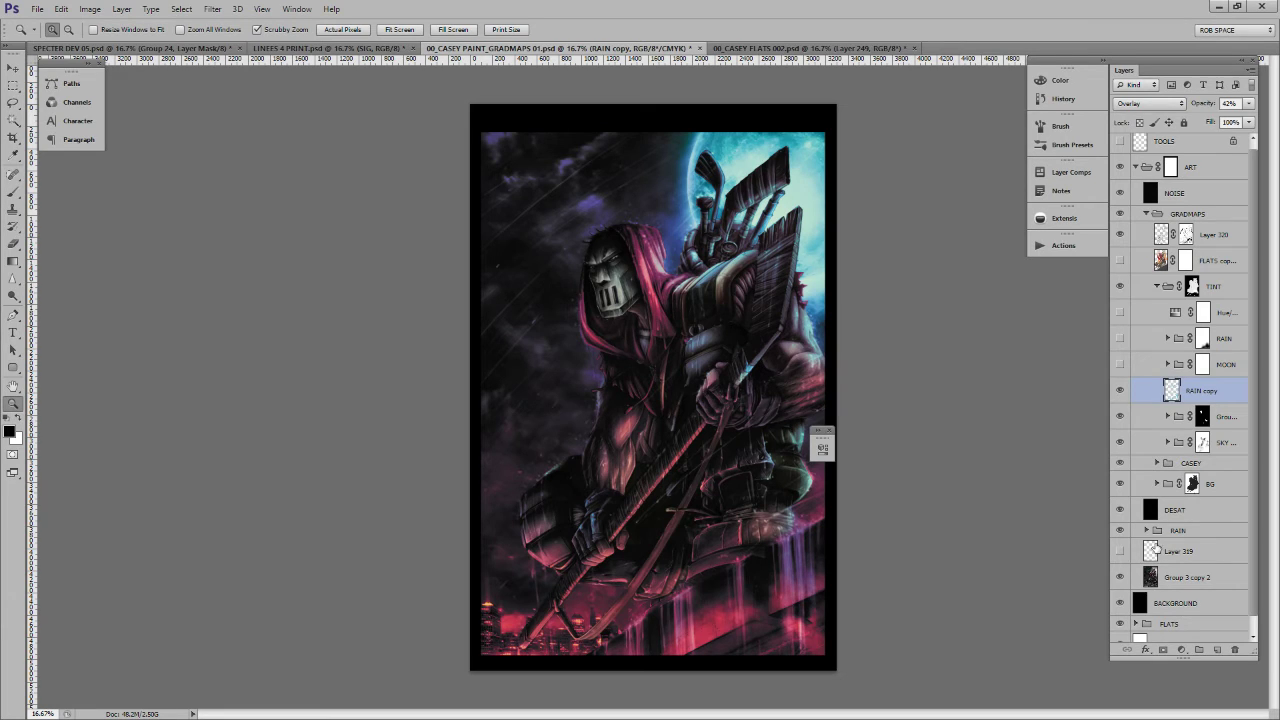
click(1172, 531)
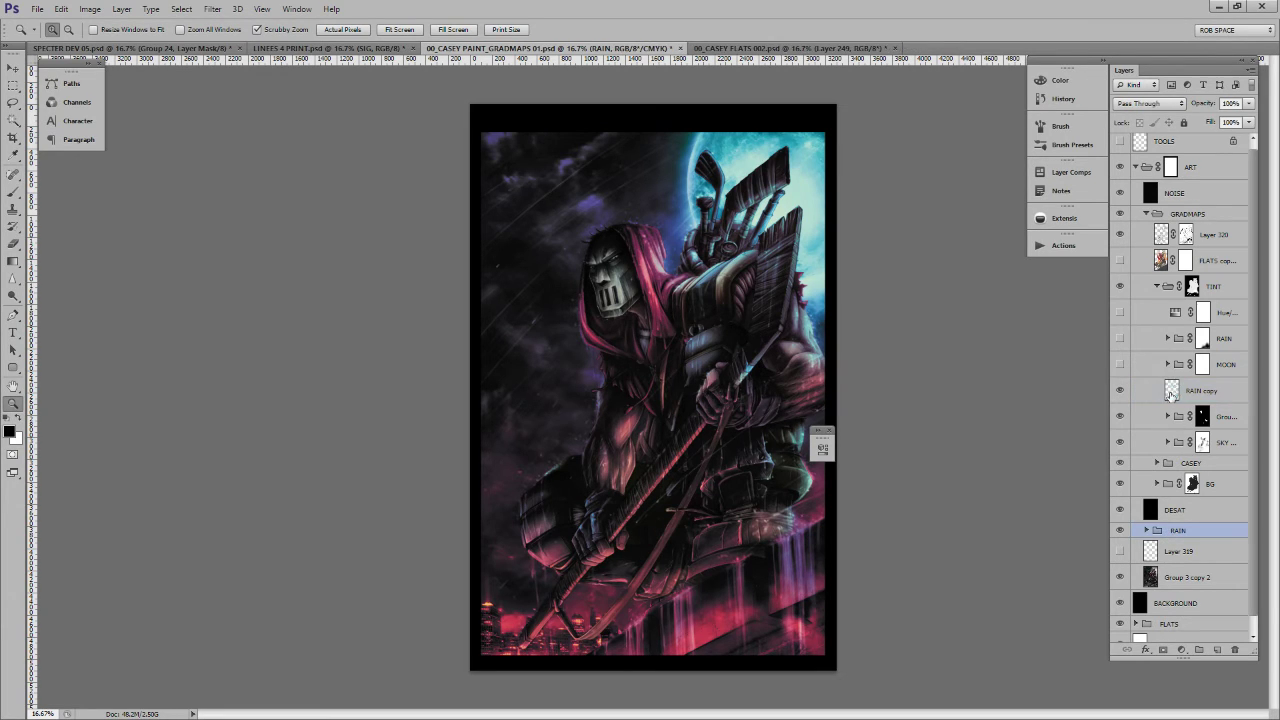
click(1178, 392)
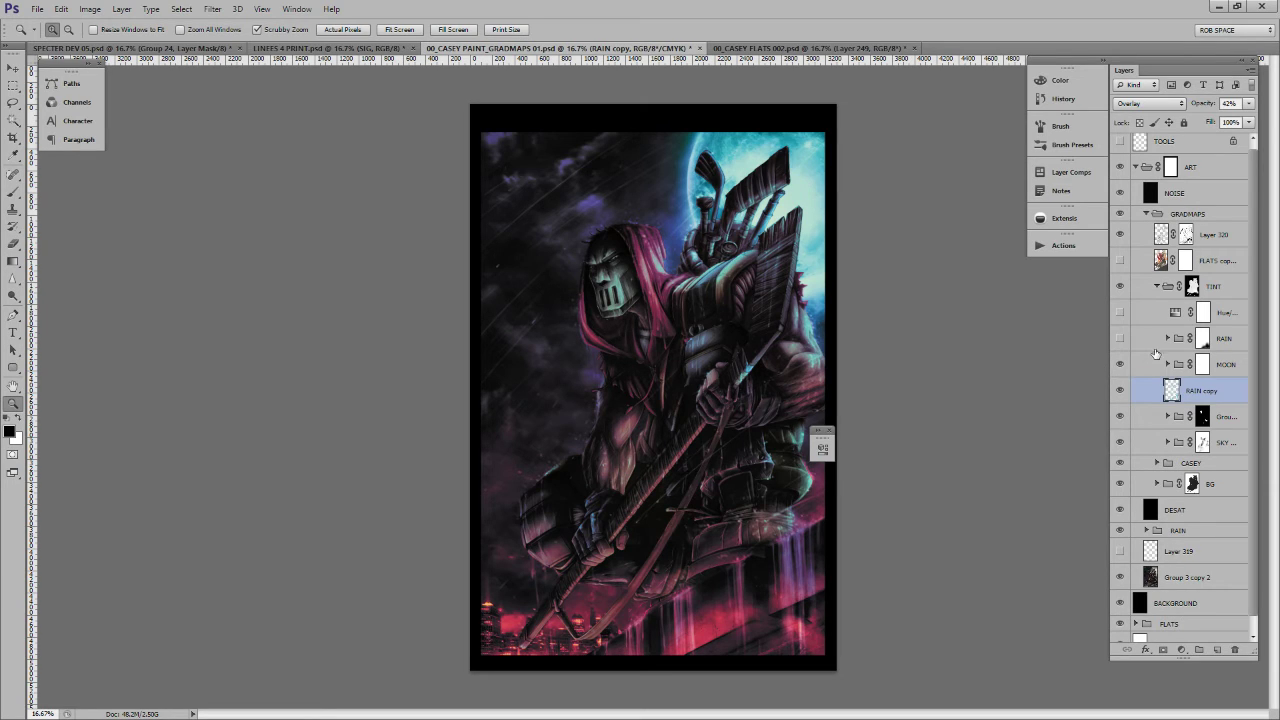
Show the MOON and RAIN subgroups and the Hue/Saturation layer in TINT, and collapse the group
click(1160, 361)
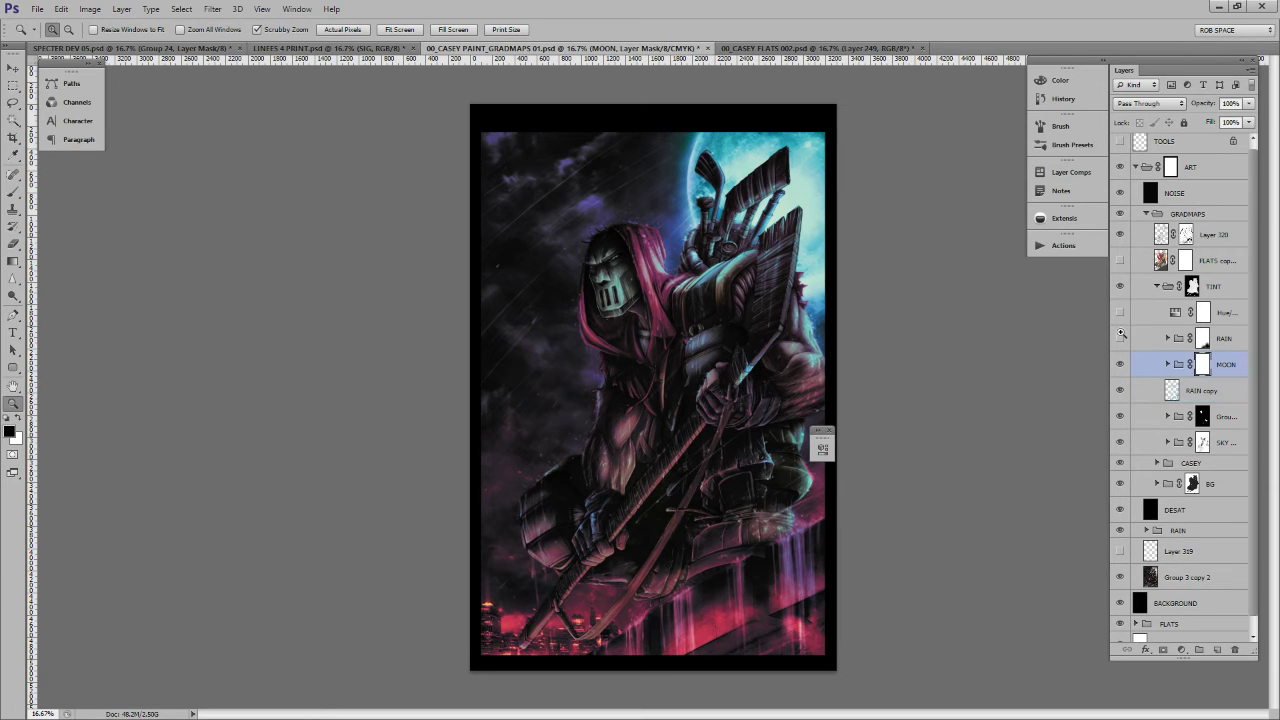
click(1121, 337)
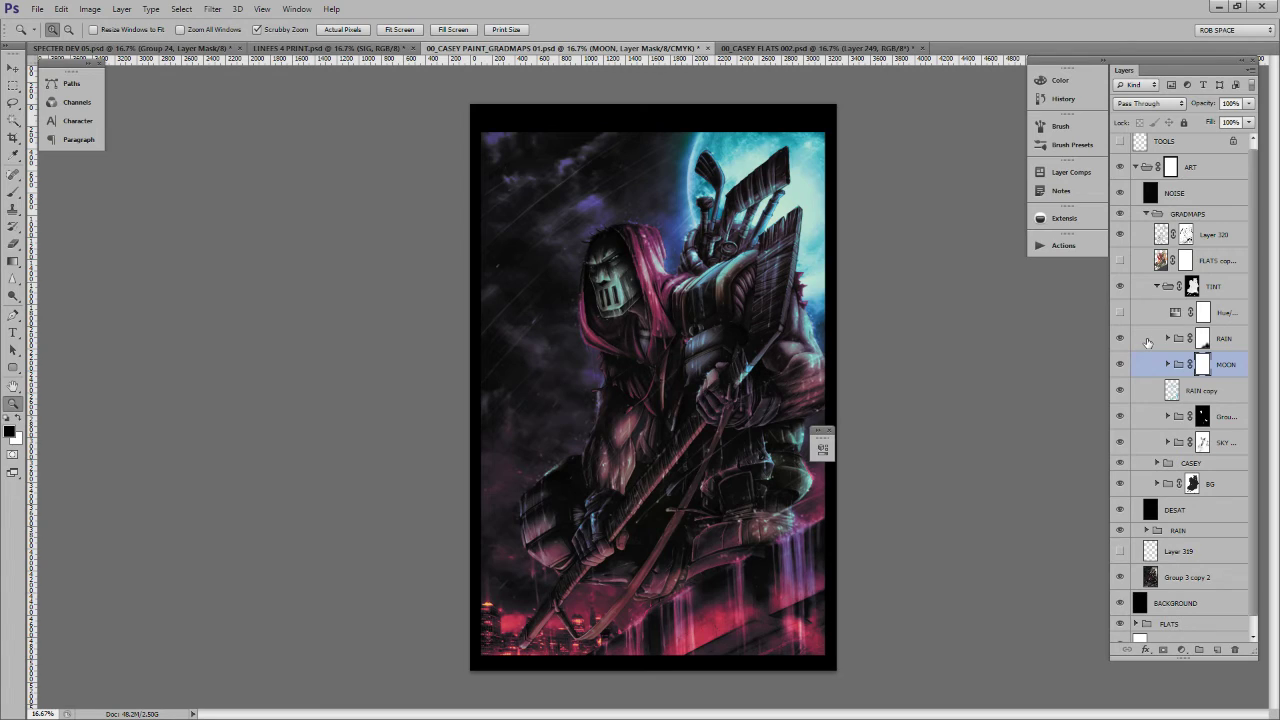
click(1148, 342)
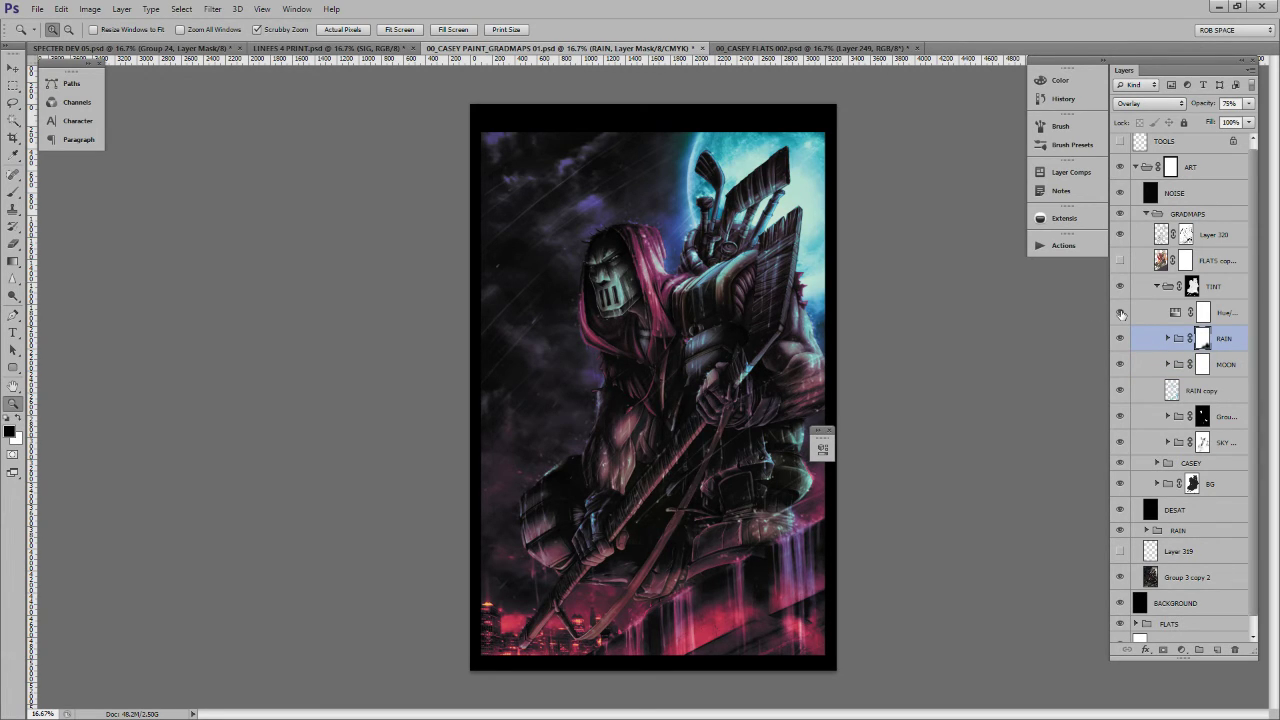
click(1156, 287)
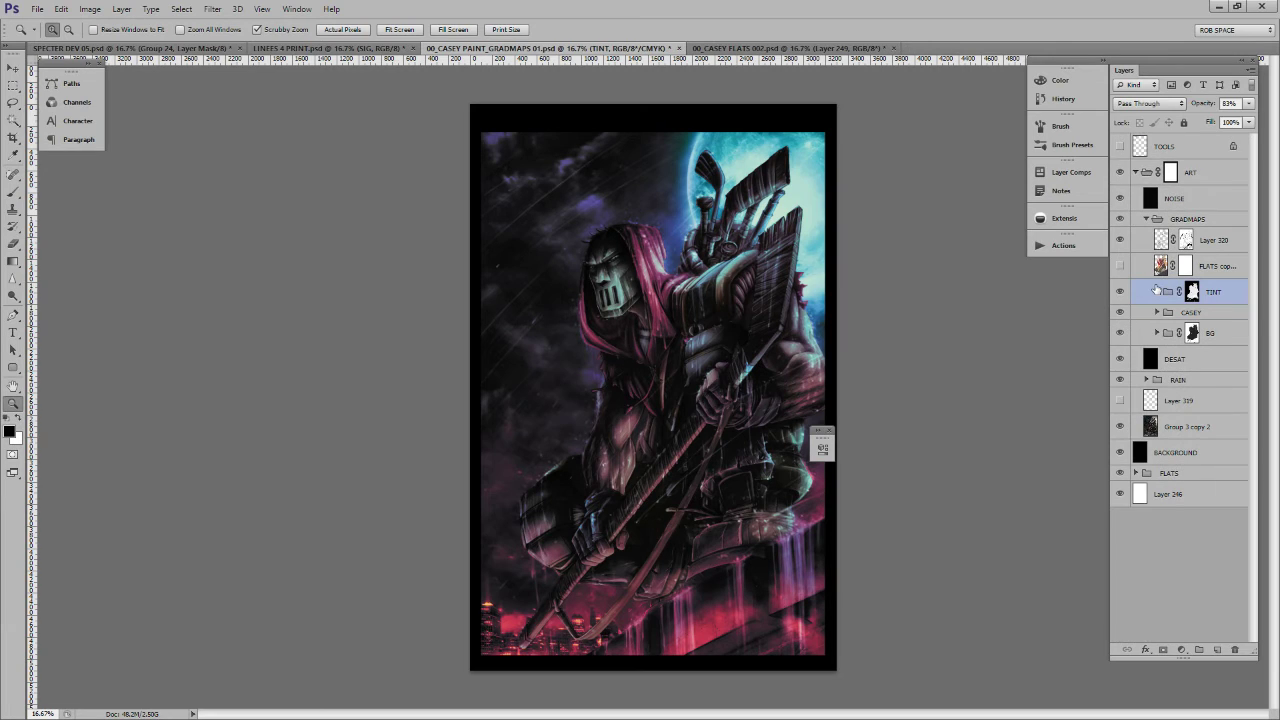
Expand TINT again and inspect the layers inside its RAIN subgroup
click(1156, 290)
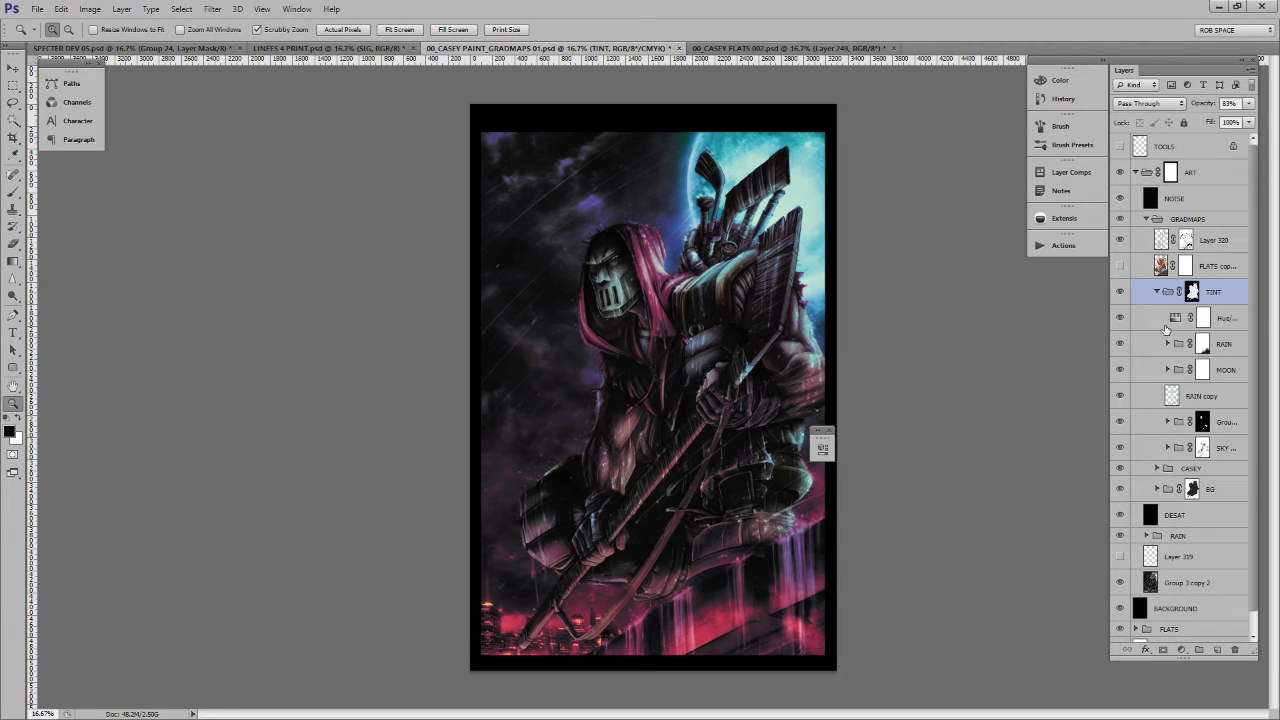
click(1166, 349)
click(1167, 344)
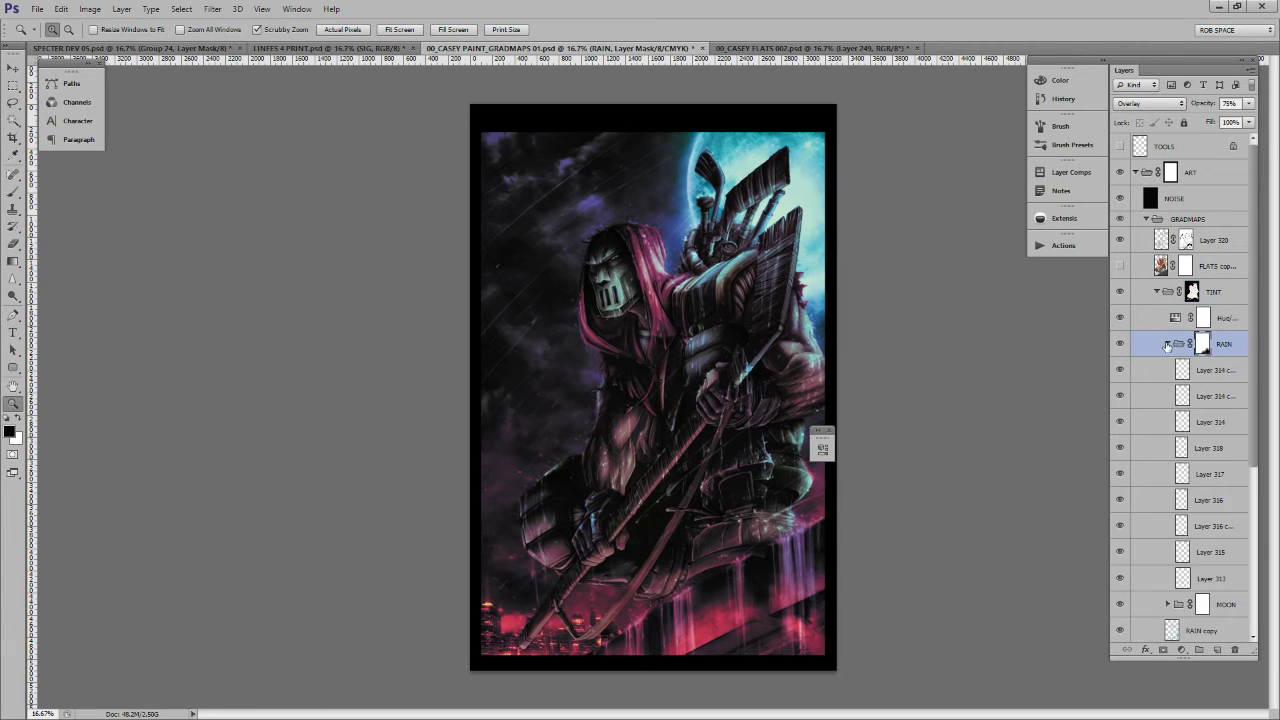
click(1167, 344)
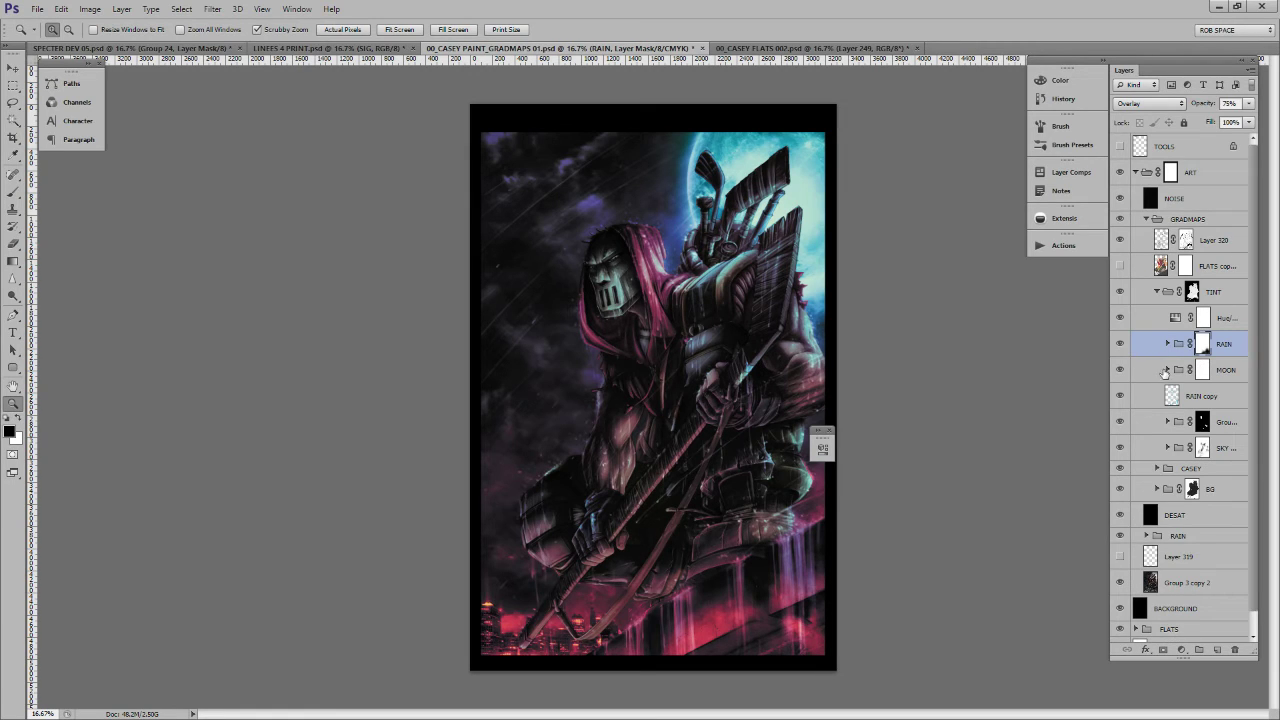
Expand the MOON subgroup and delete its two hidden gradient map layers
click(1166, 370)
click(1162, 446)
click(1168, 423)
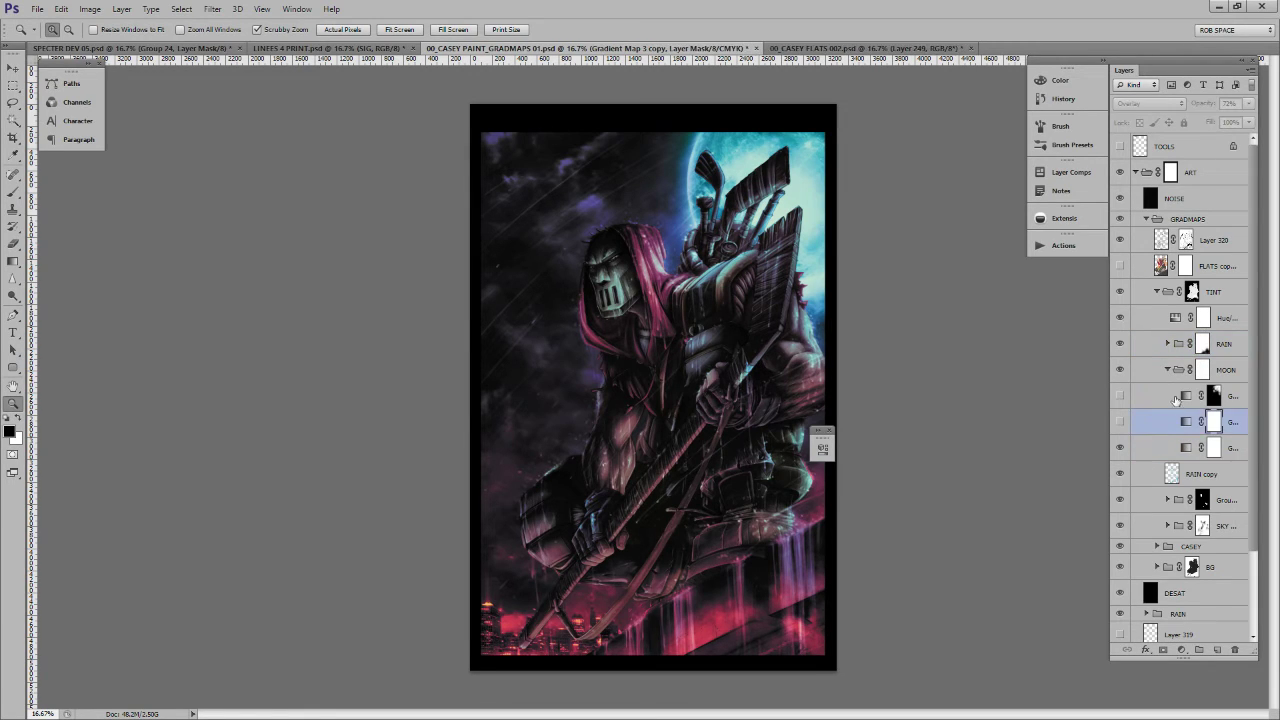
shift+click(1186, 397)
key(Delete)
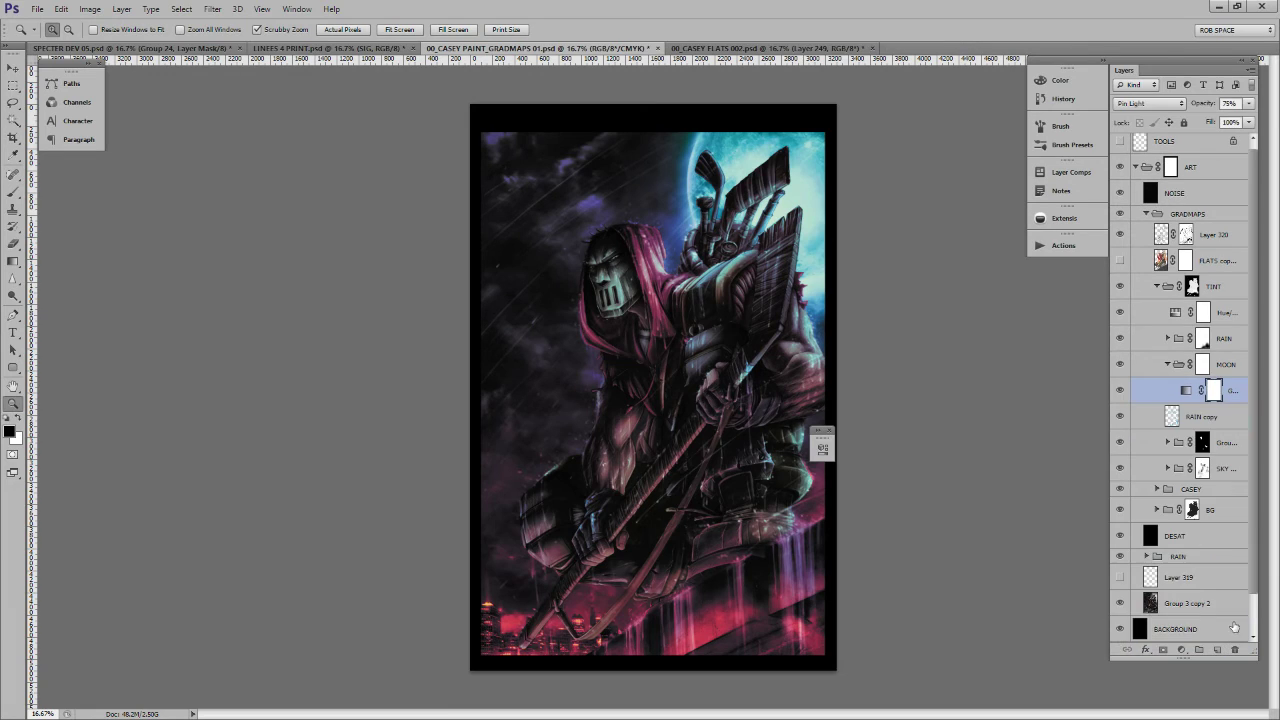
Examine the gradient of MOON's remaining gradient map and compare the painting with that layer off and on
double_click(1184, 390)
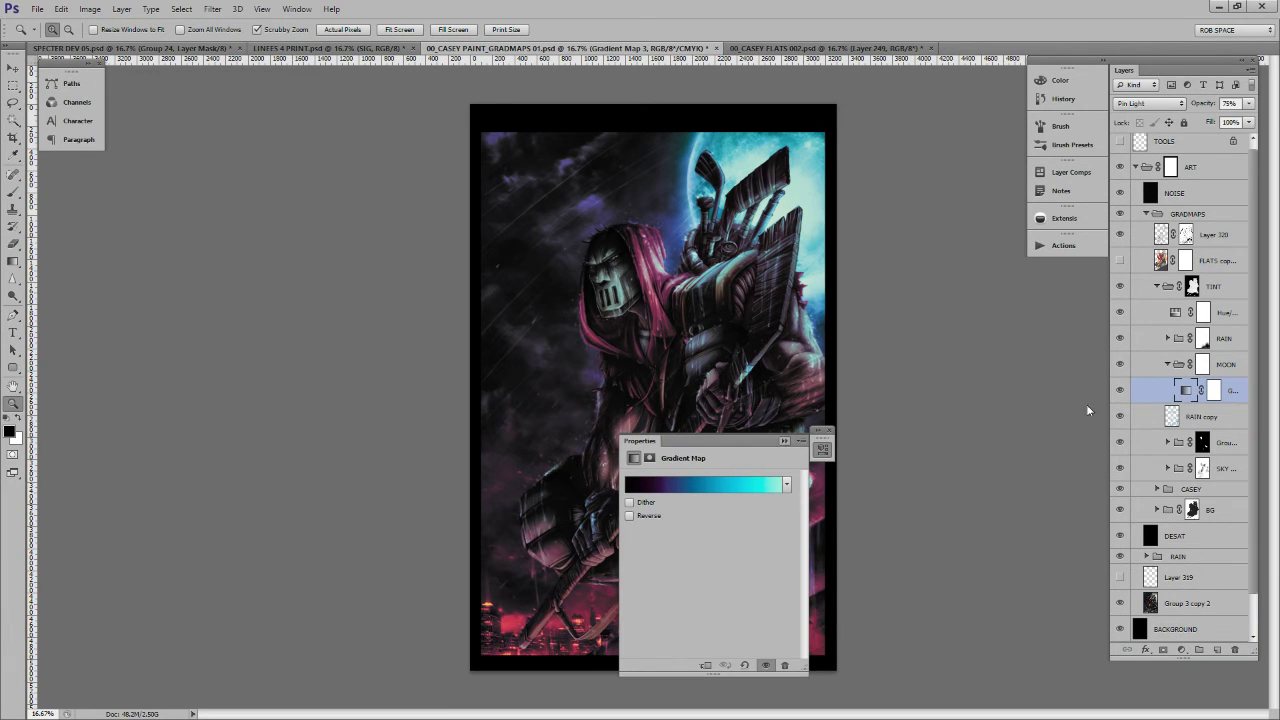
click(1119, 390)
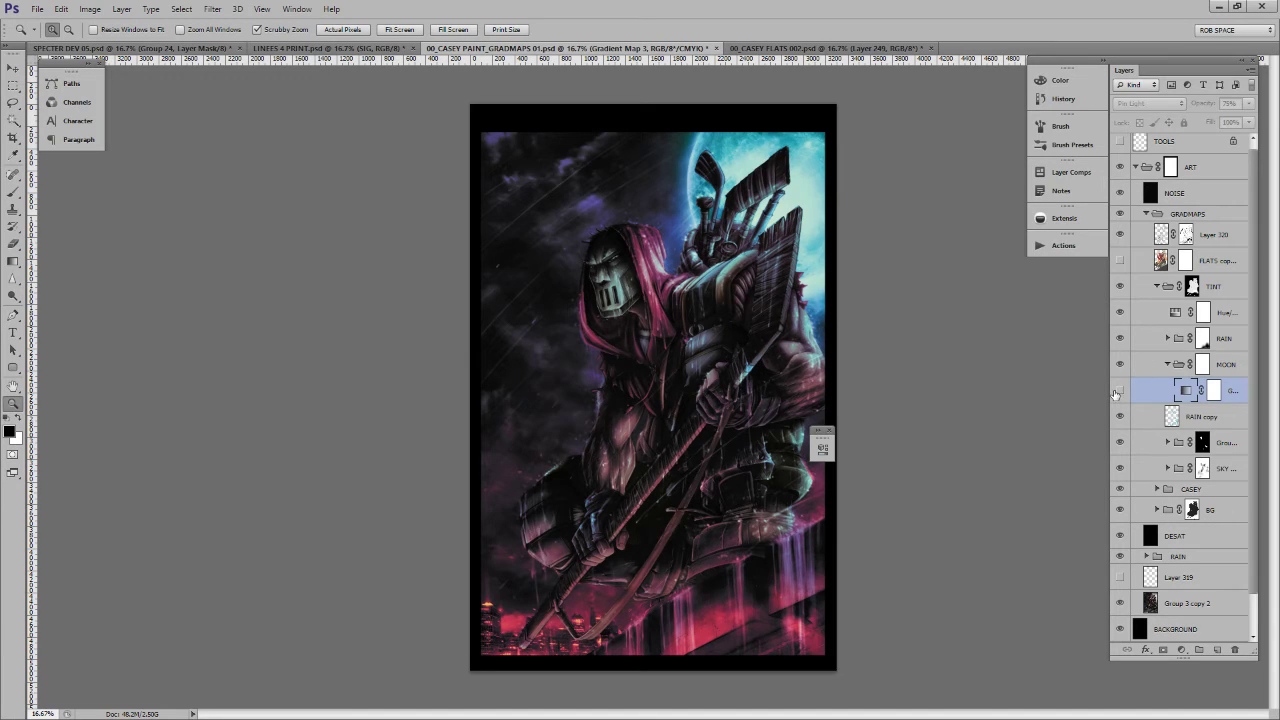
click(1119, 390)
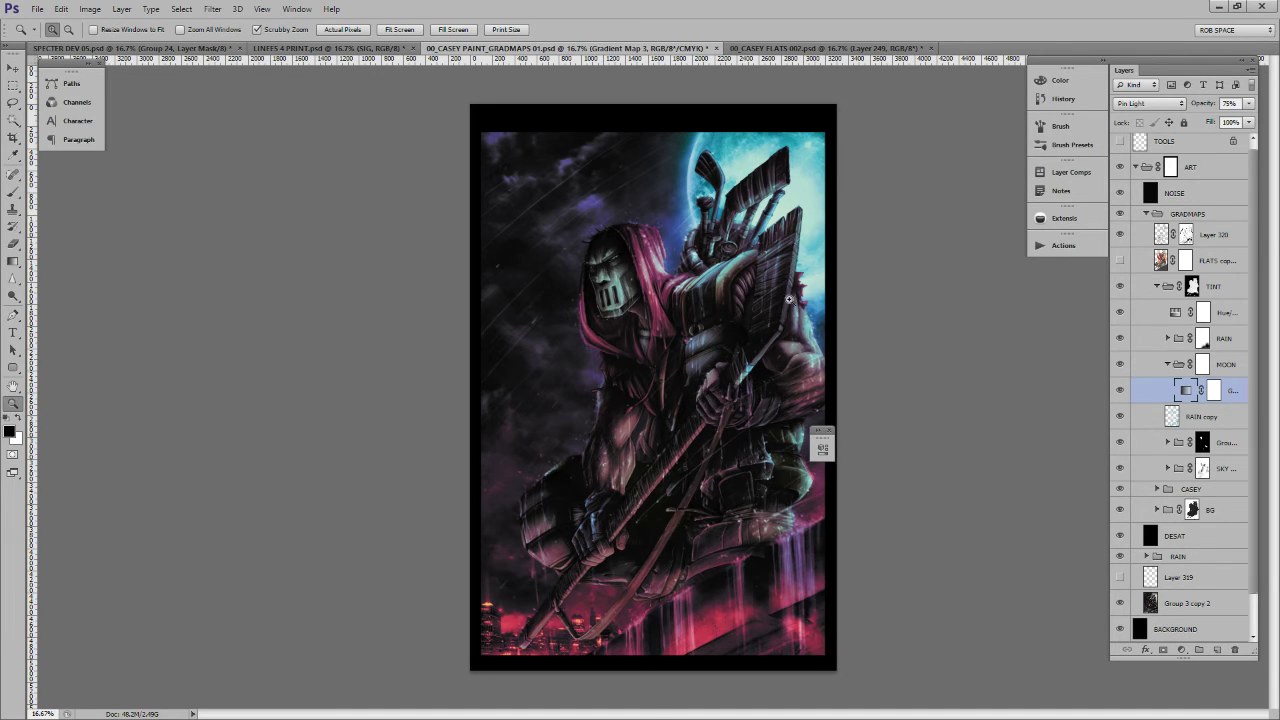
Collapse the MOON subgroup and compare the painting with the RAIN group below DESAT off and on
click(1169, 364)
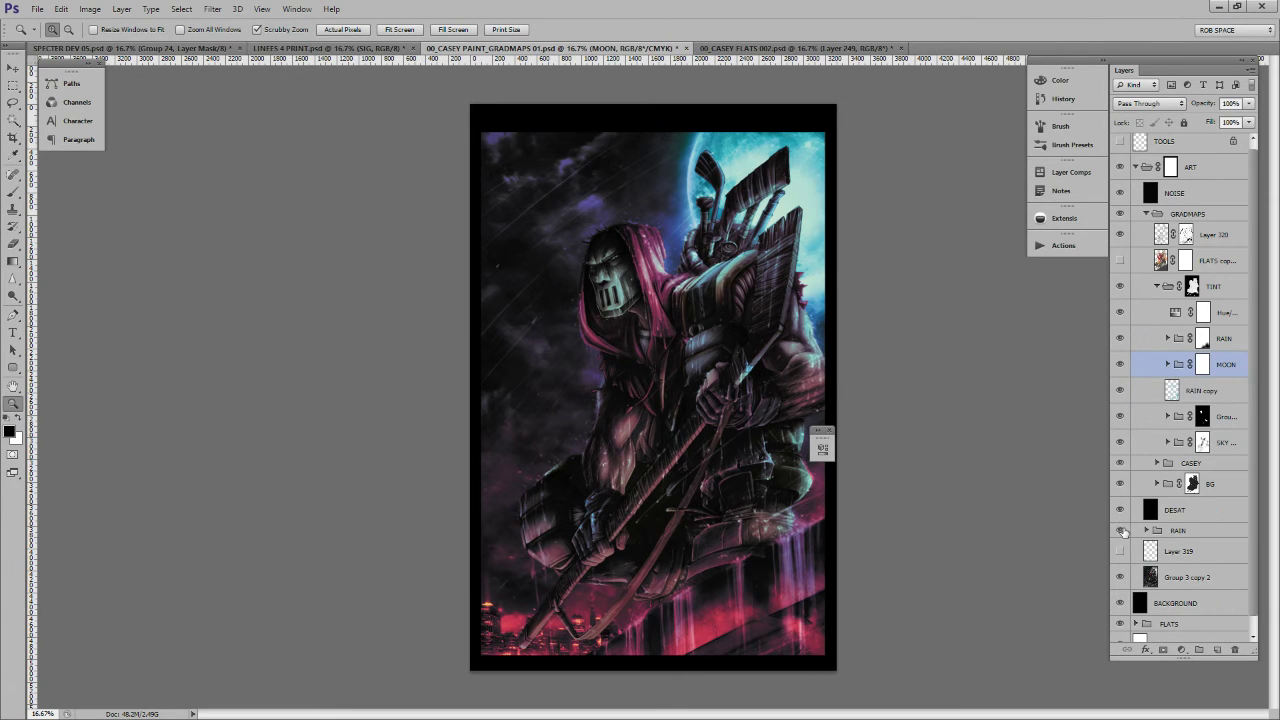
click(1121, 530)
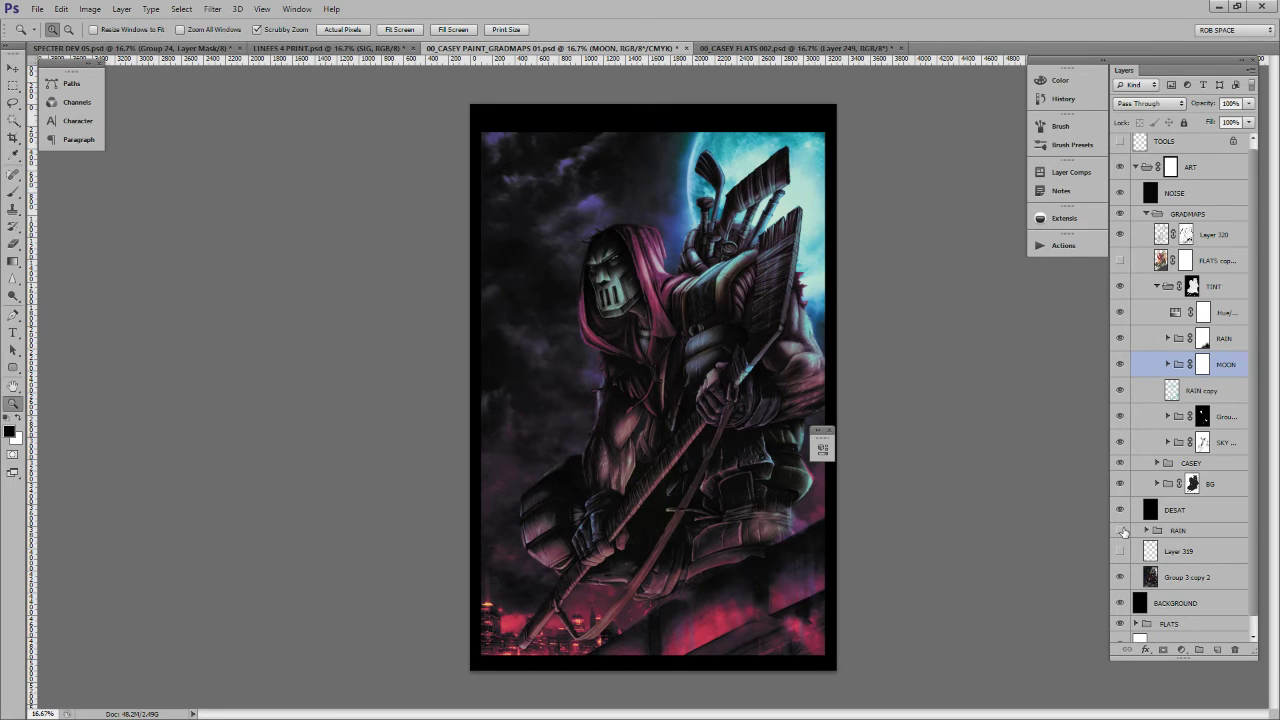
click(1121, 530)
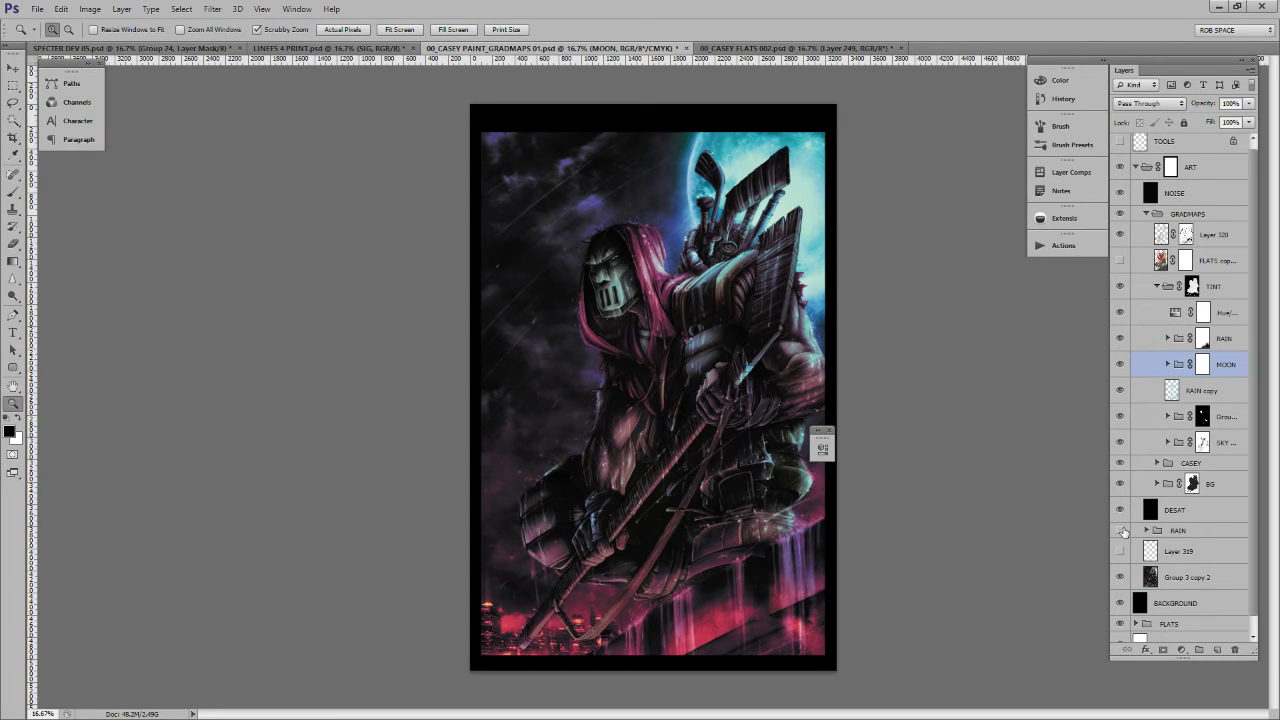
click(1121, 530)
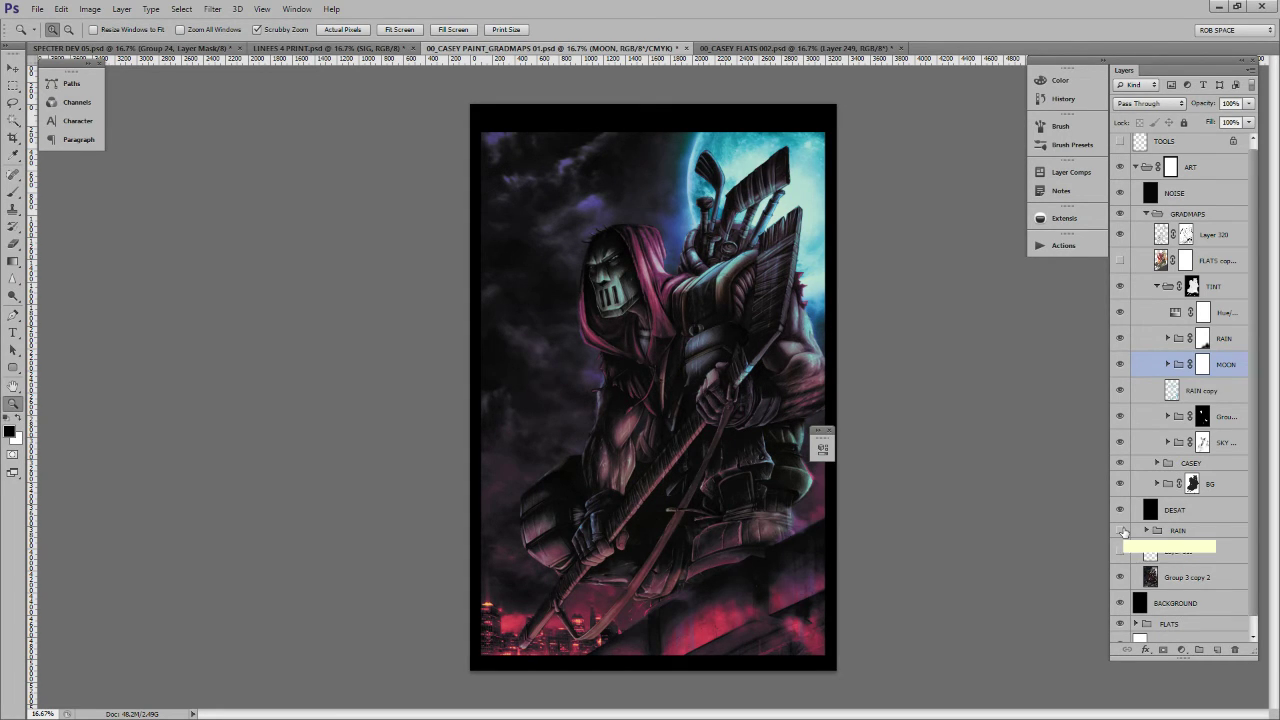
click(1121, 530)
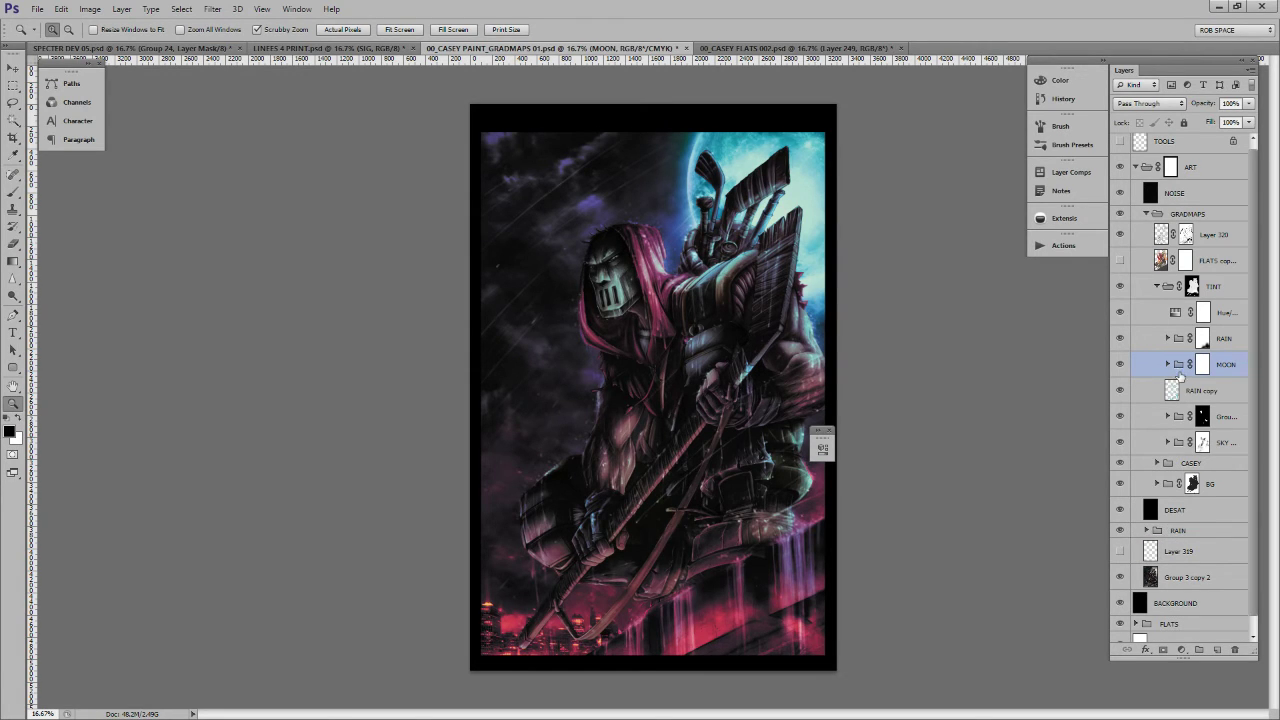
Check the RAIN copy layer, then compare the painting with TINT's RAIN subgroup off and on
click(1184, 390)
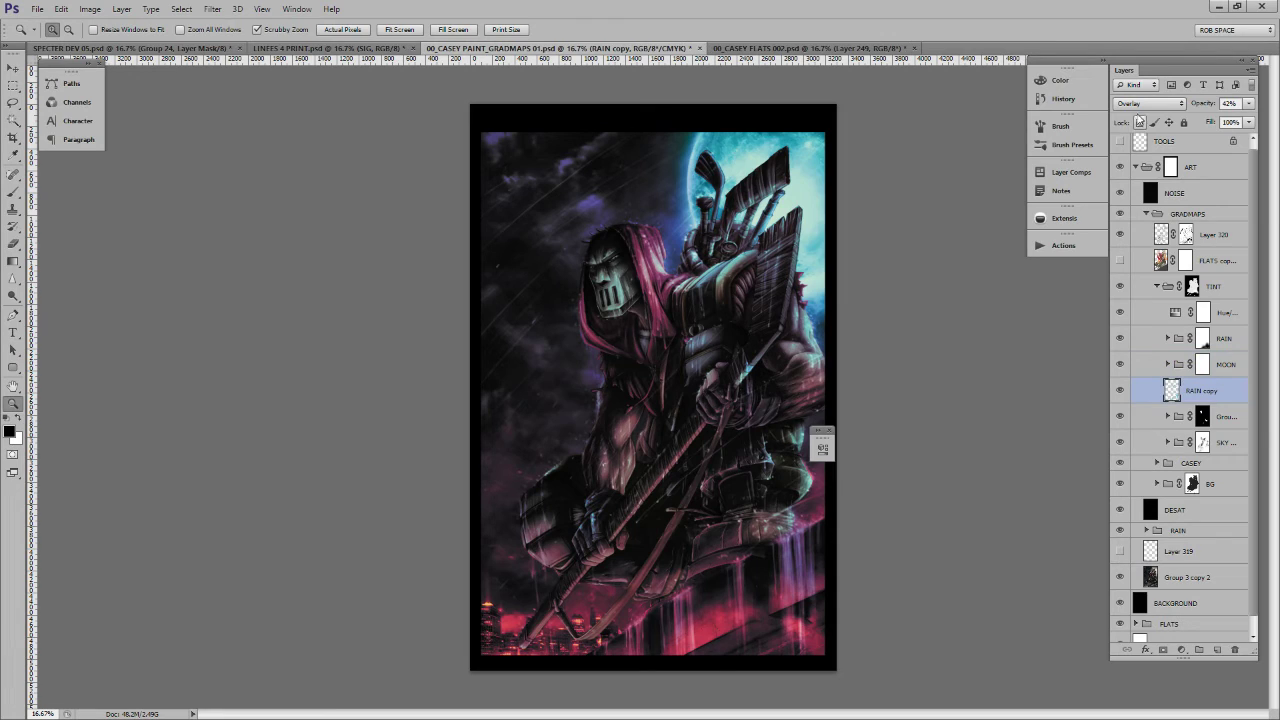
click(1219, 338)
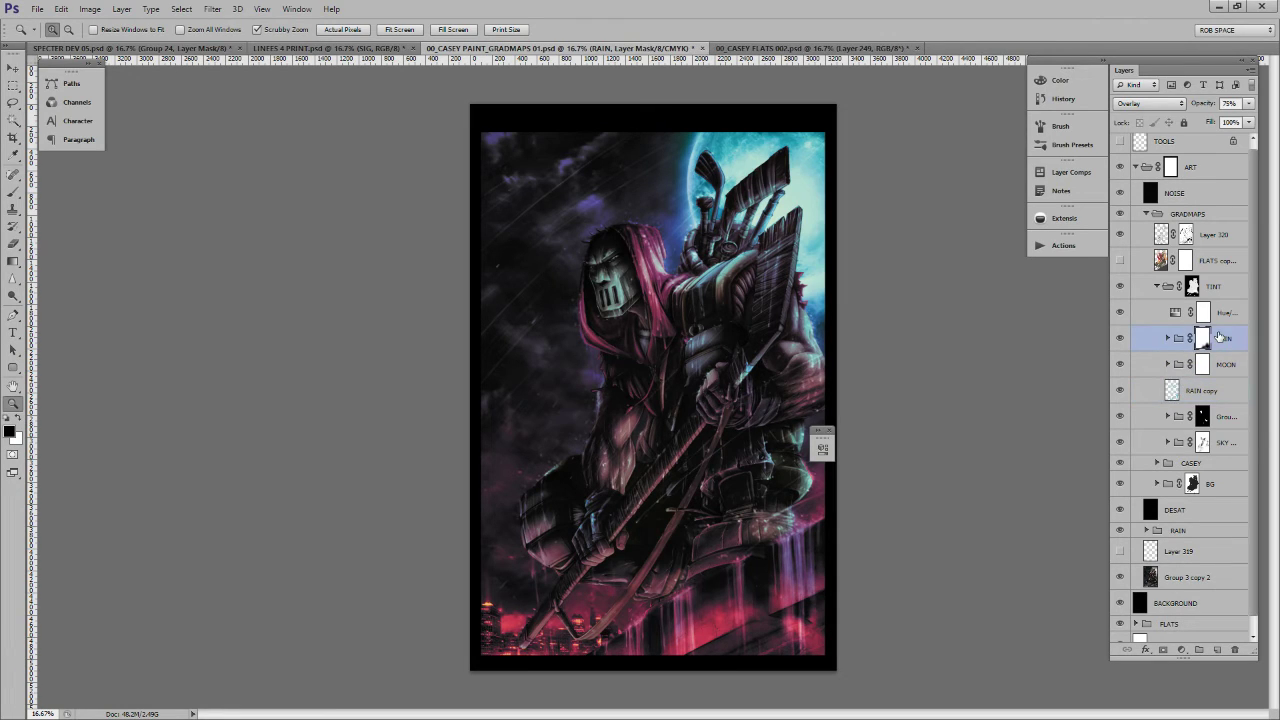
click(1120, 338)
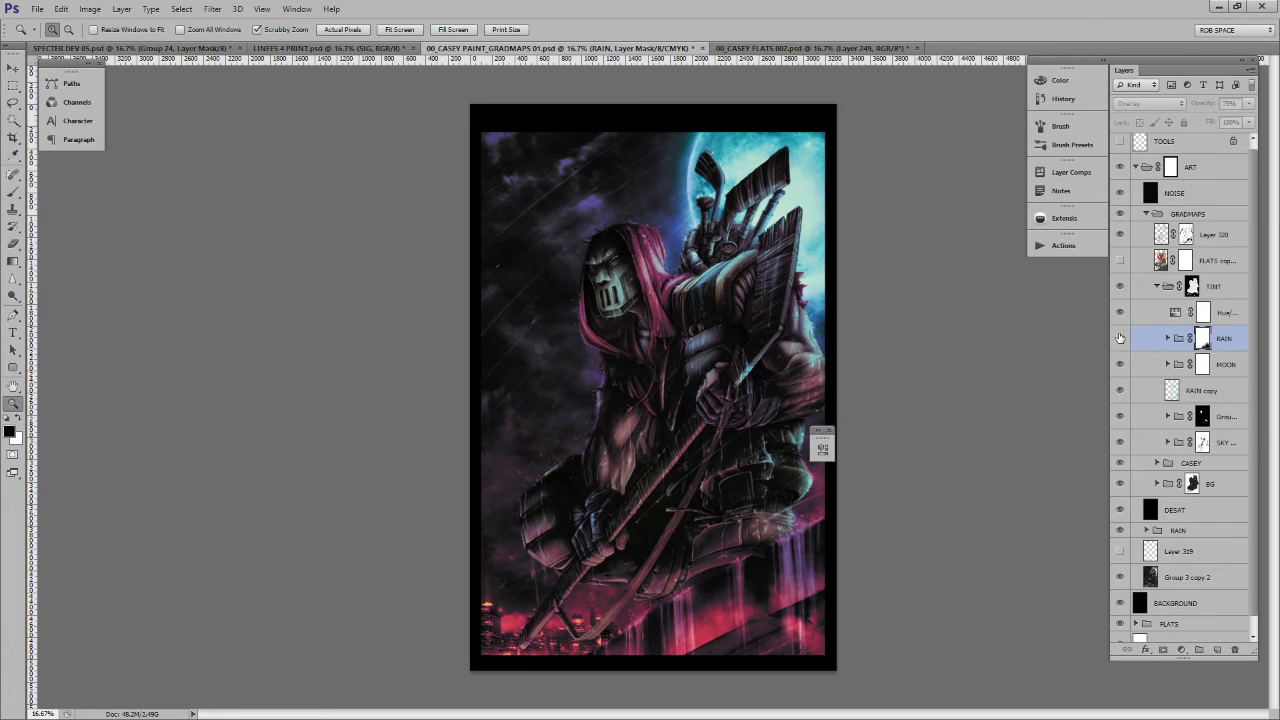
click(1120, 338)
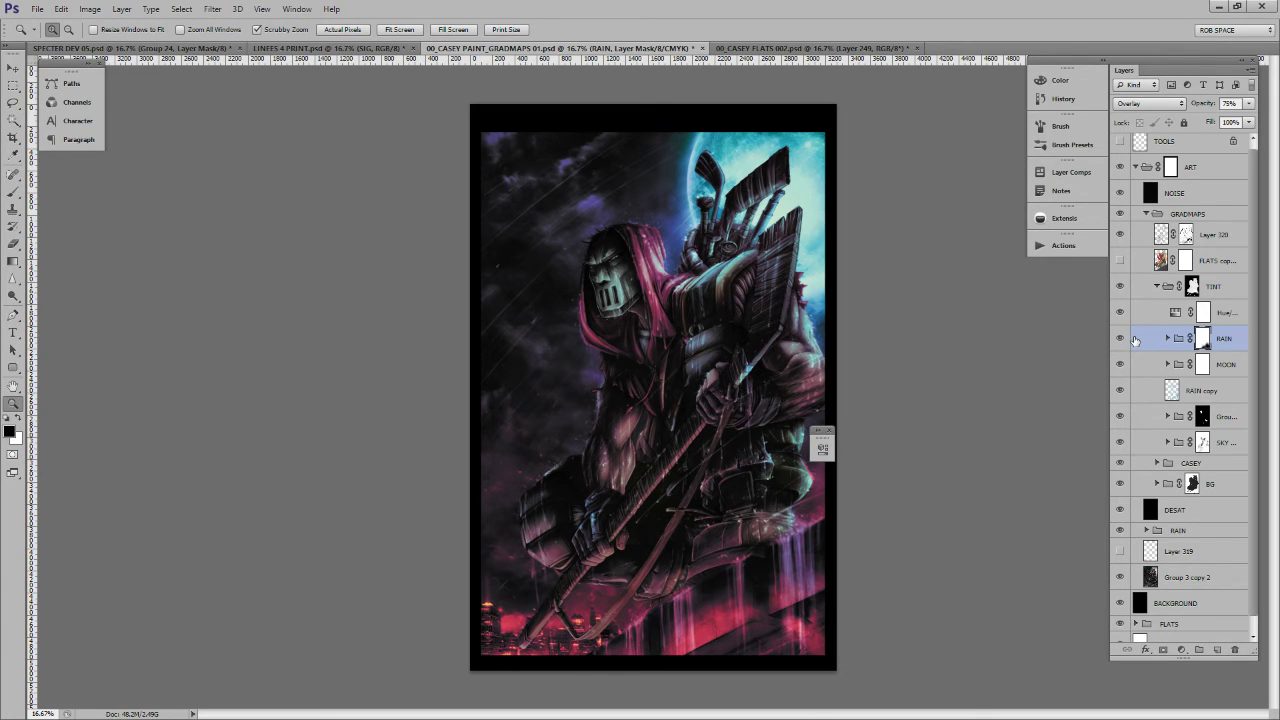
Compare the painting with Layer 320 off and on, and inspect the hood, mask and shoulder up close
click(1121, 235)
click(1121, 235)
click(1148, 236)
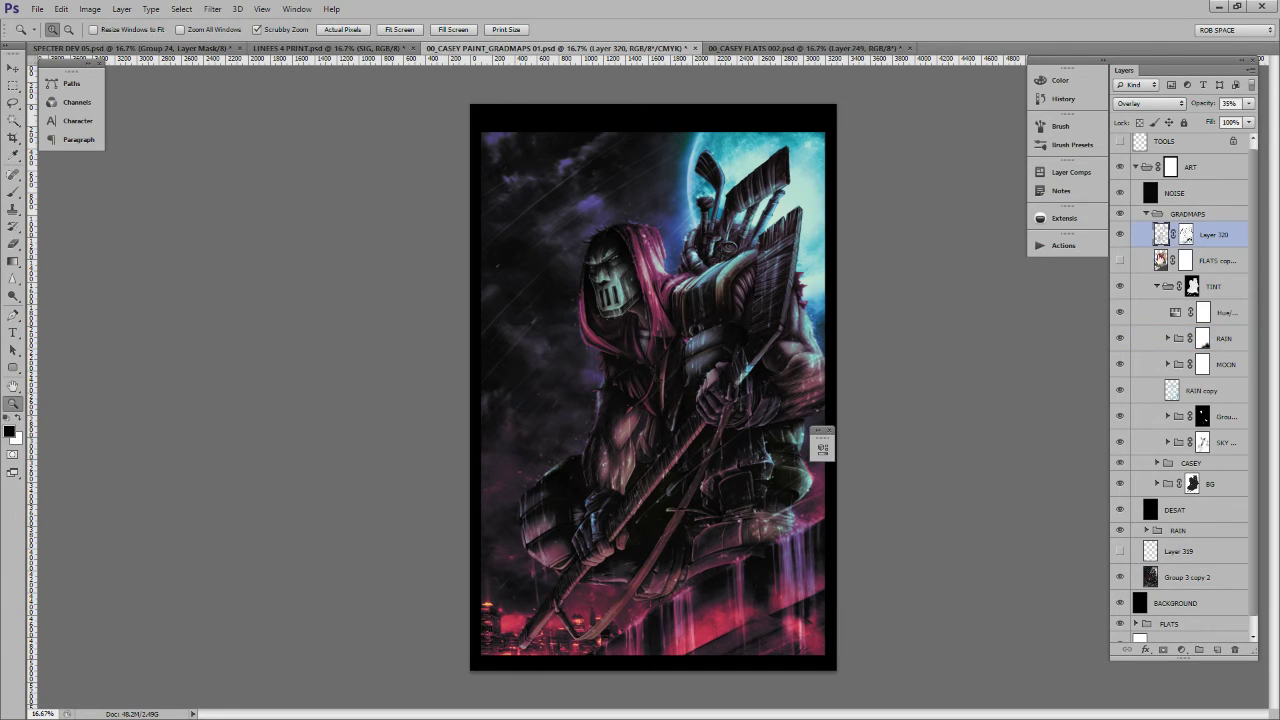
click(658, 274)
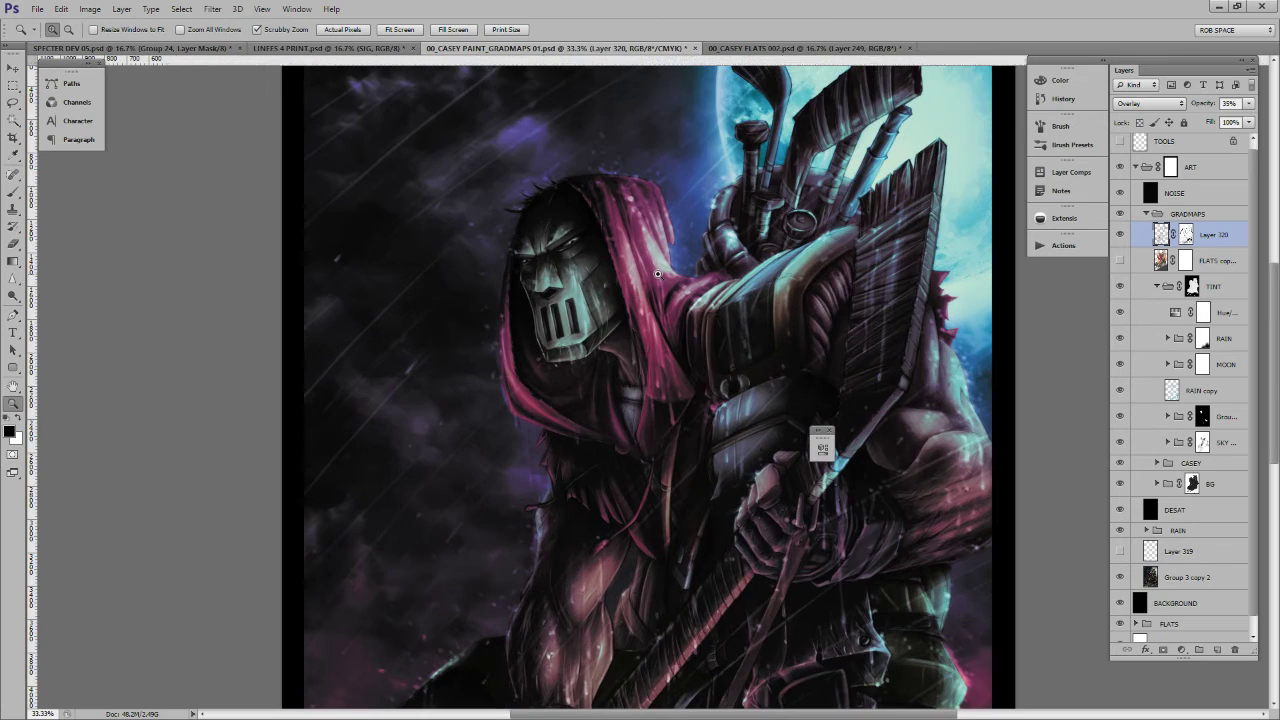
click(658, 274)
drag(769, 352, 716, 546)
alt+click(694, 430)
alt+click(694, 430)
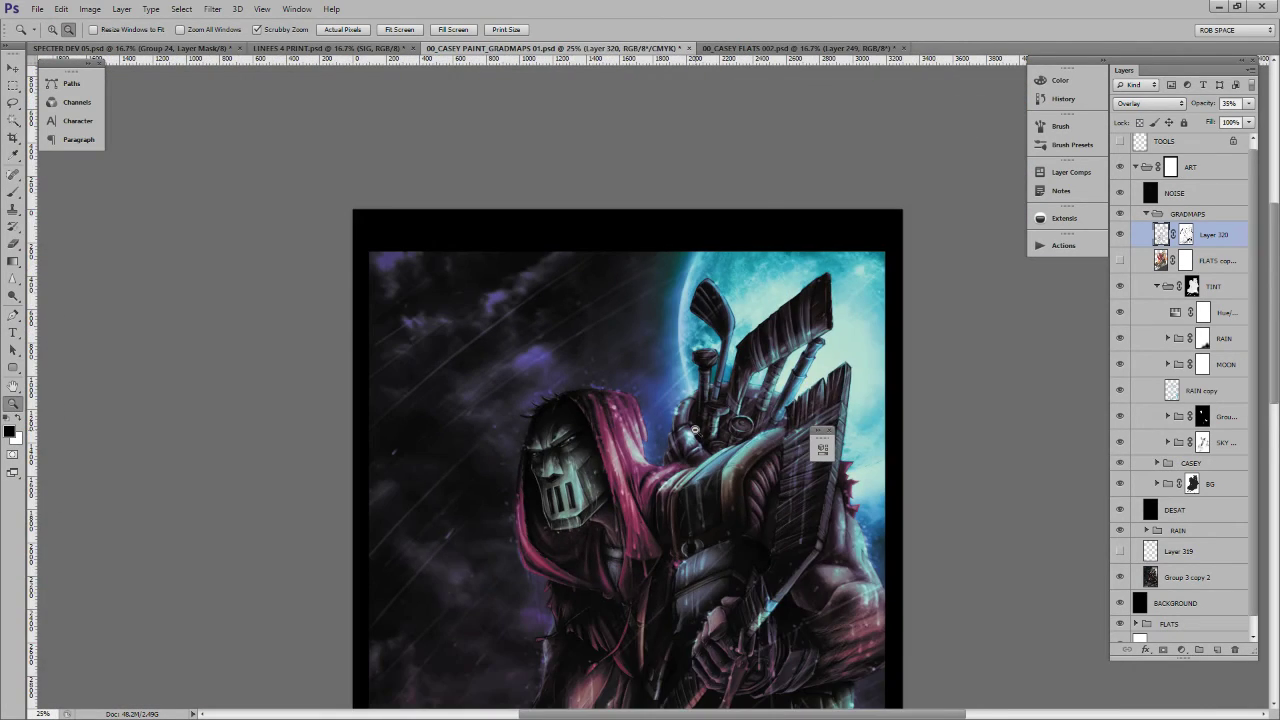
alt+click(694, 430)
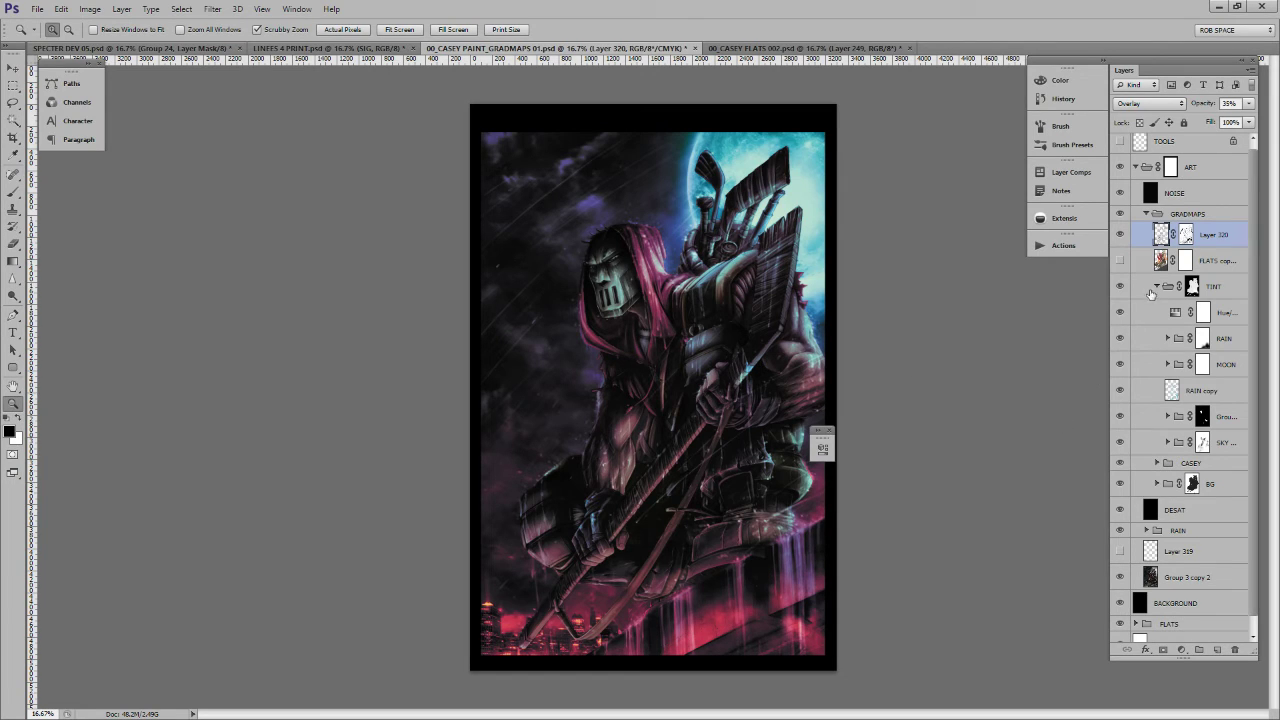
Collapse the TINT group and the GRADMAPS group that contains it
click(1151, 290)
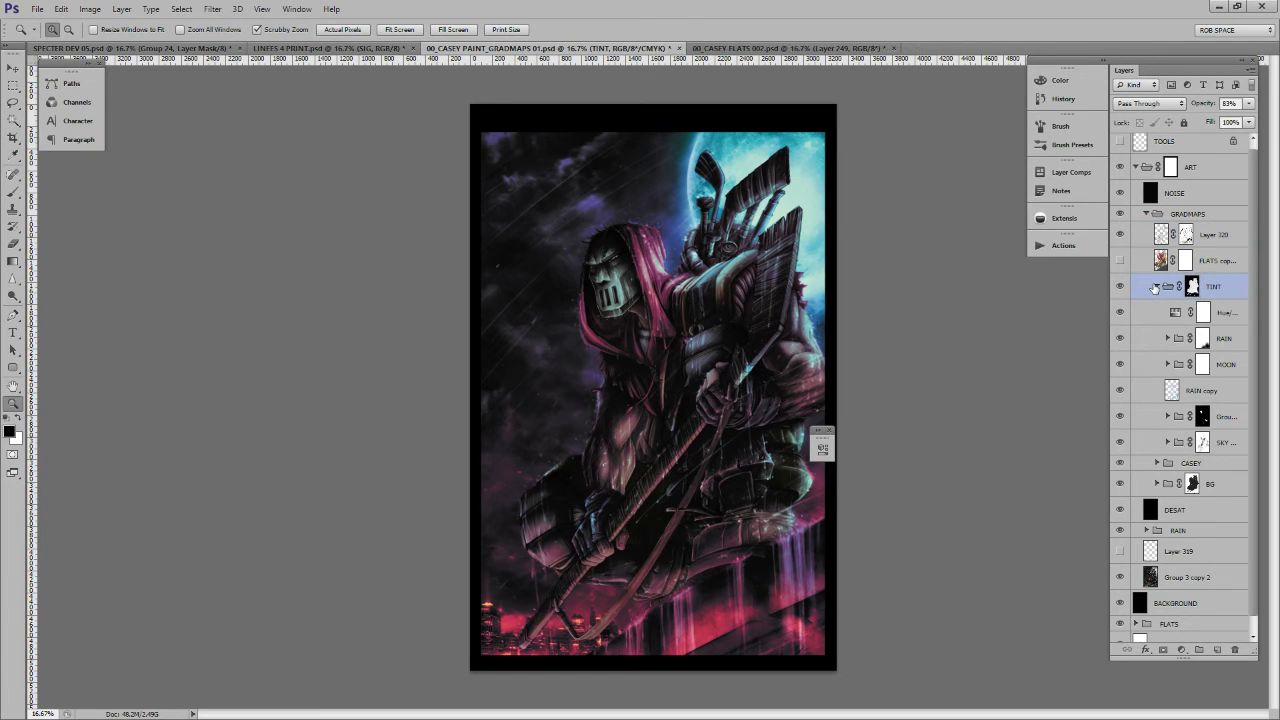
click(1155, 287)
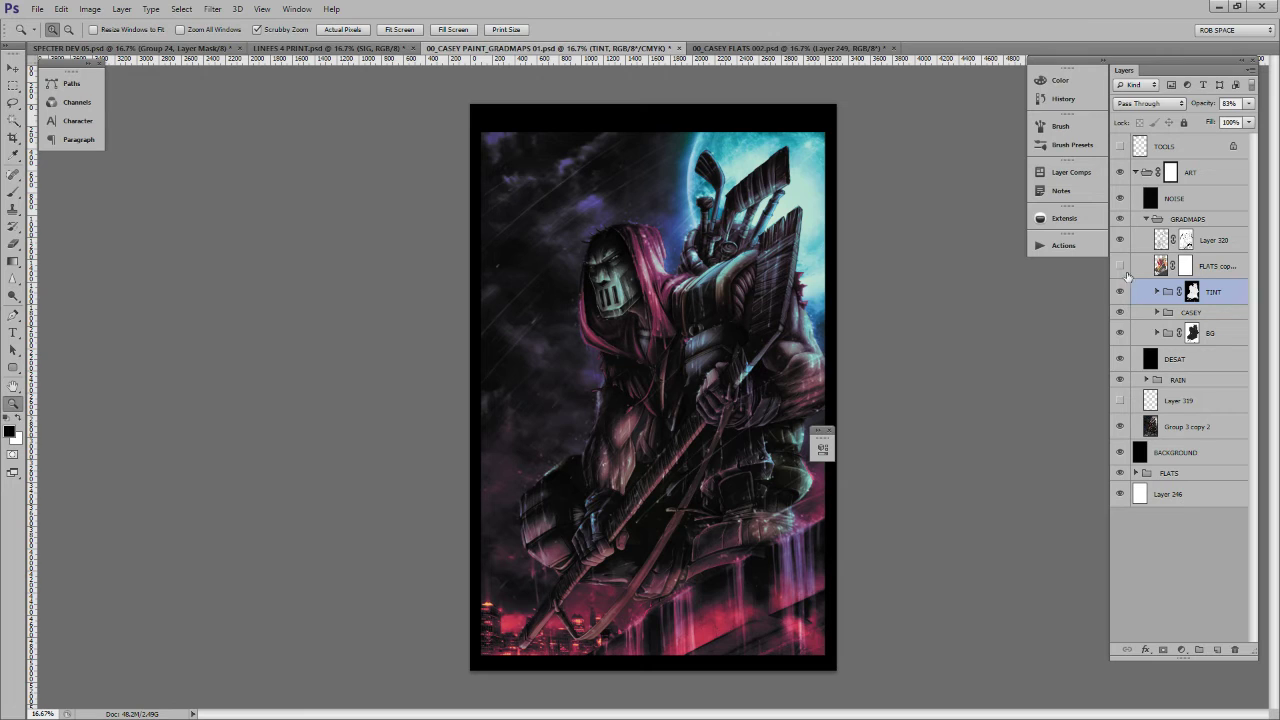
click(1146, 219)
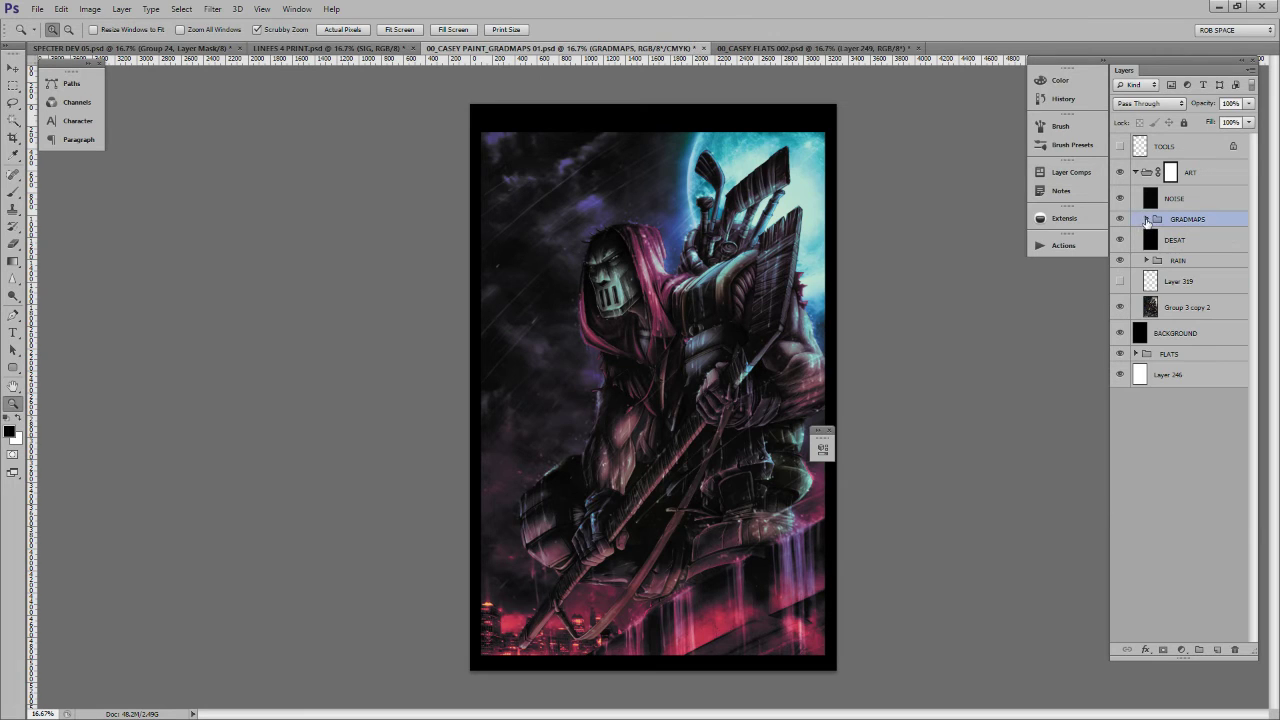
Compare the greyscale and colored painting by repeatedly hiding and showing the GRADMAPS group, leaving it visible
click(1120, 219)
click(1120, 219)
click(1120, 219)
click(1120, 219)
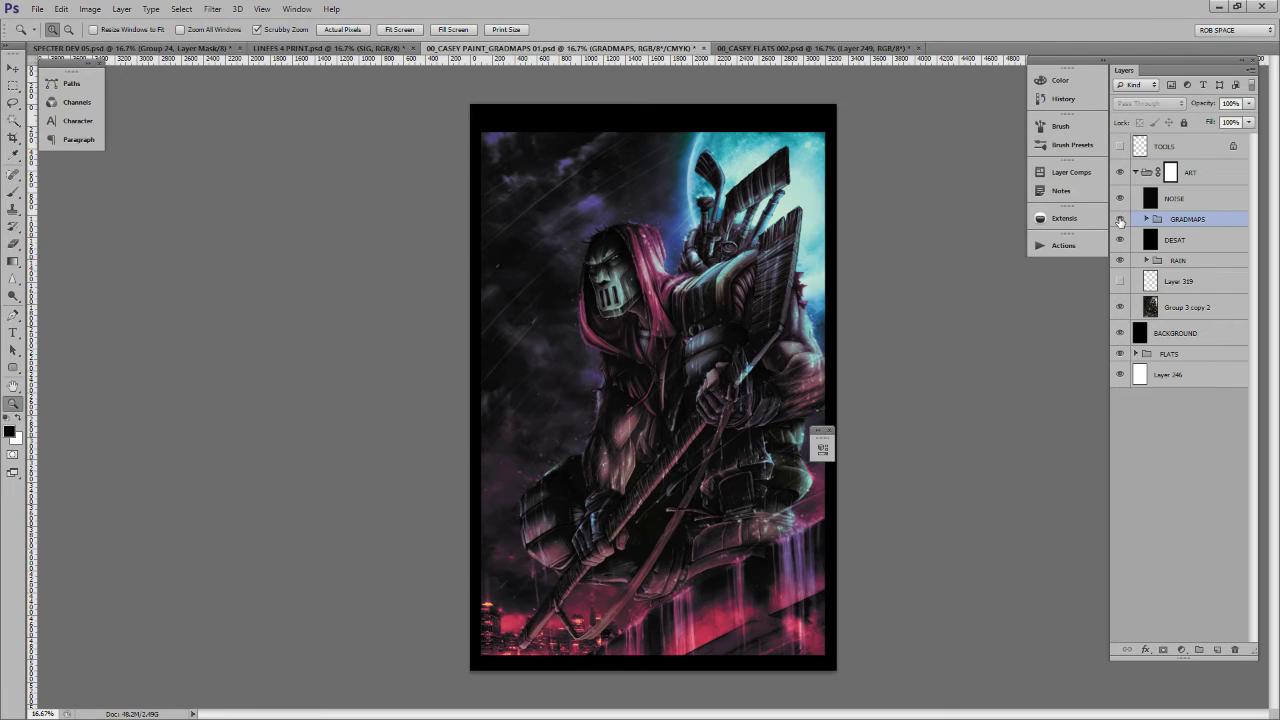
click(1120, 219)
click(1120, 219)
click(1120, 219)
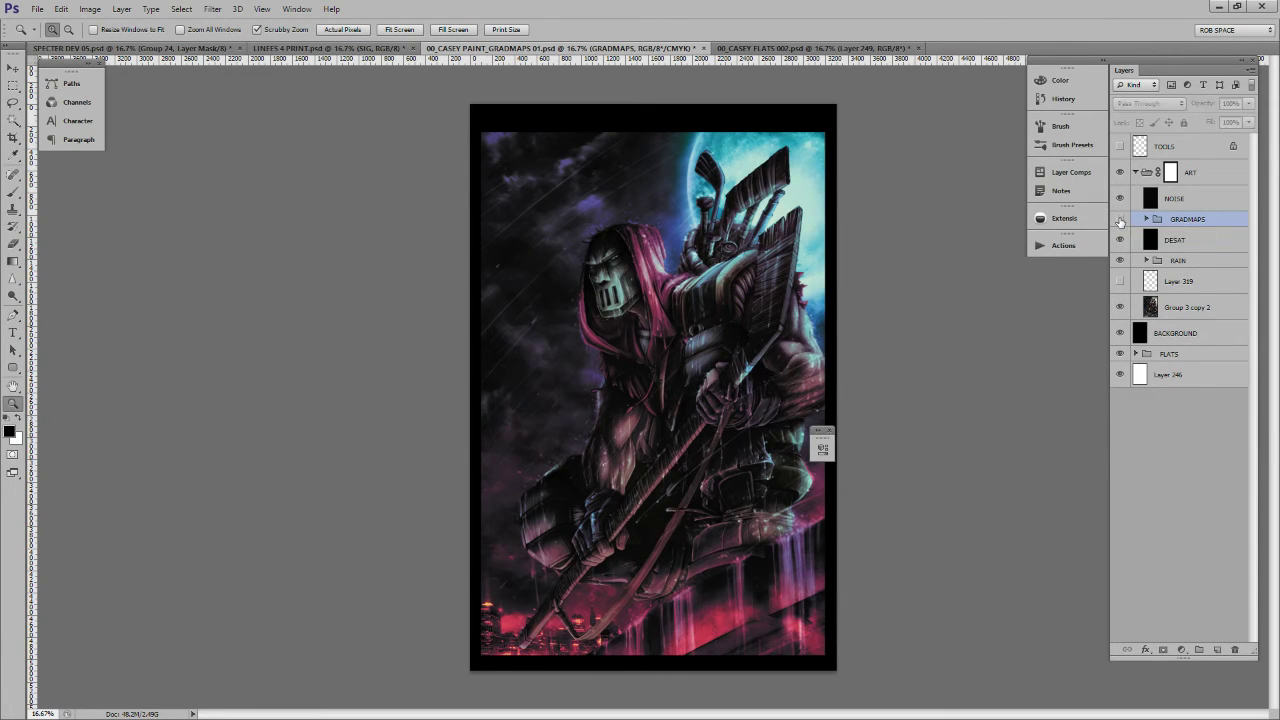
click(1120, 219)
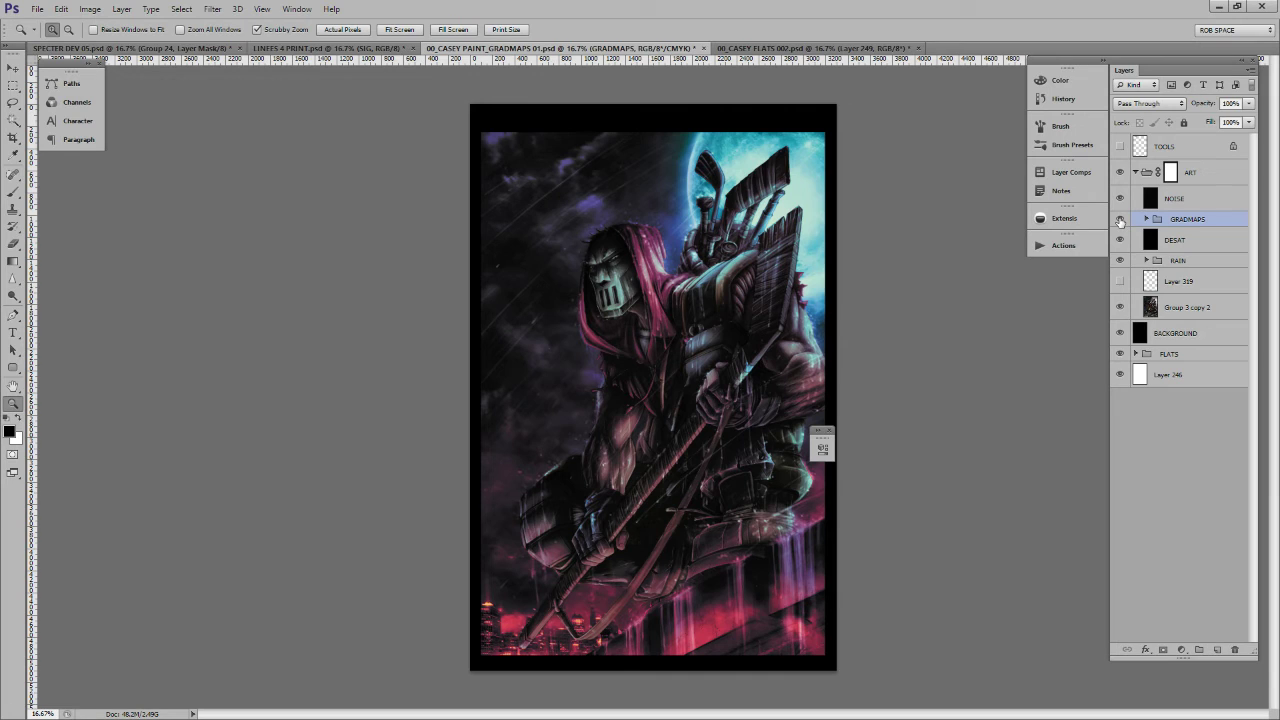
click(1120, 219)
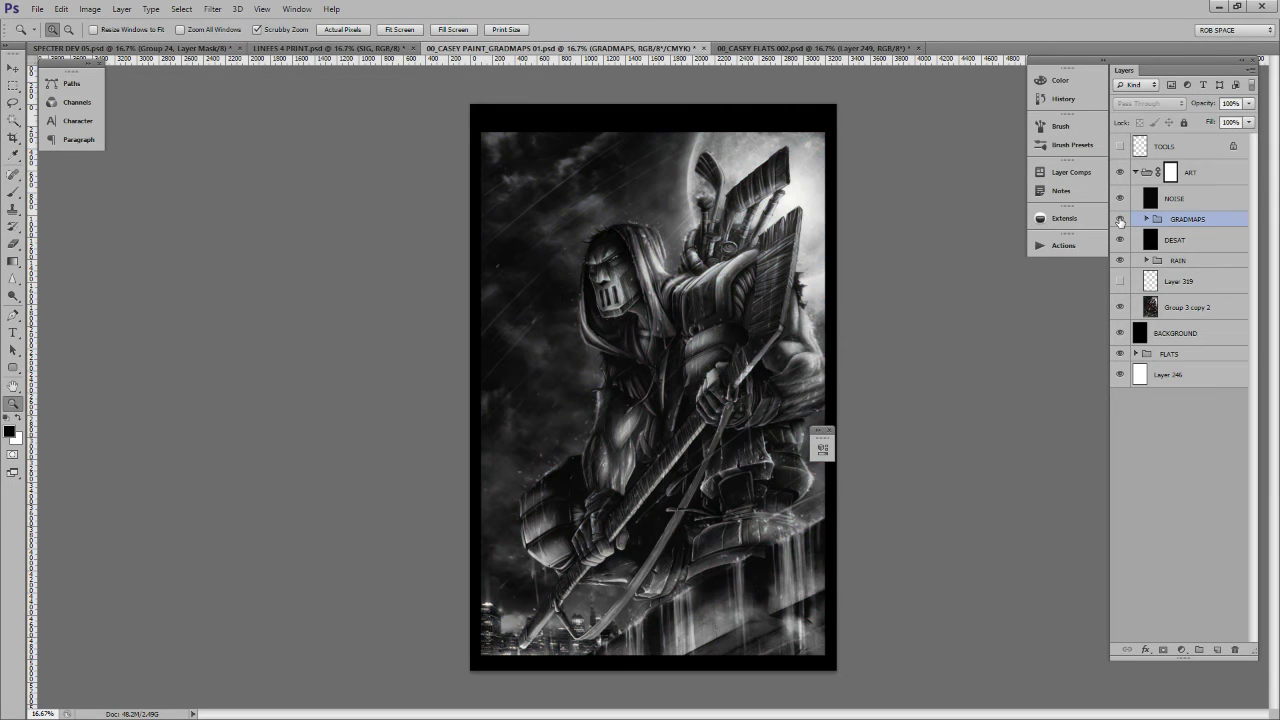
click(1120, 219)
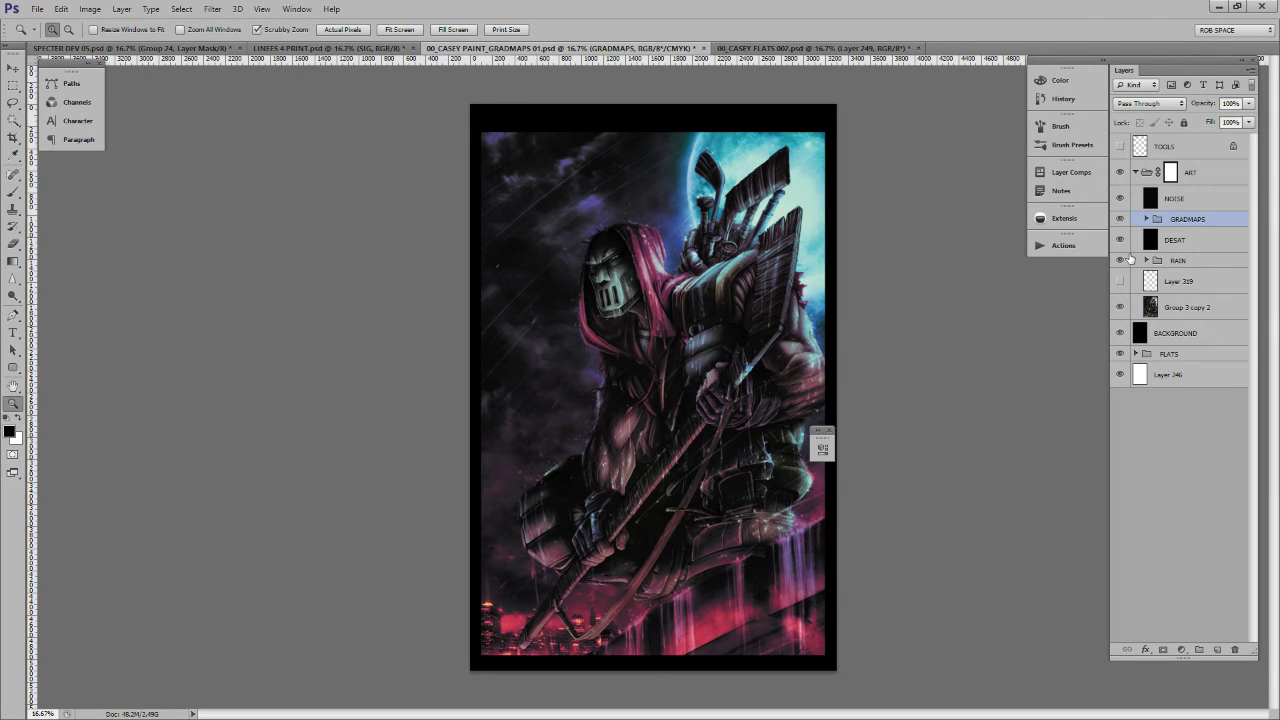
Expand GRADMAPS and compare the figure's local colors with the TINT group off and on
click(1146, 220)
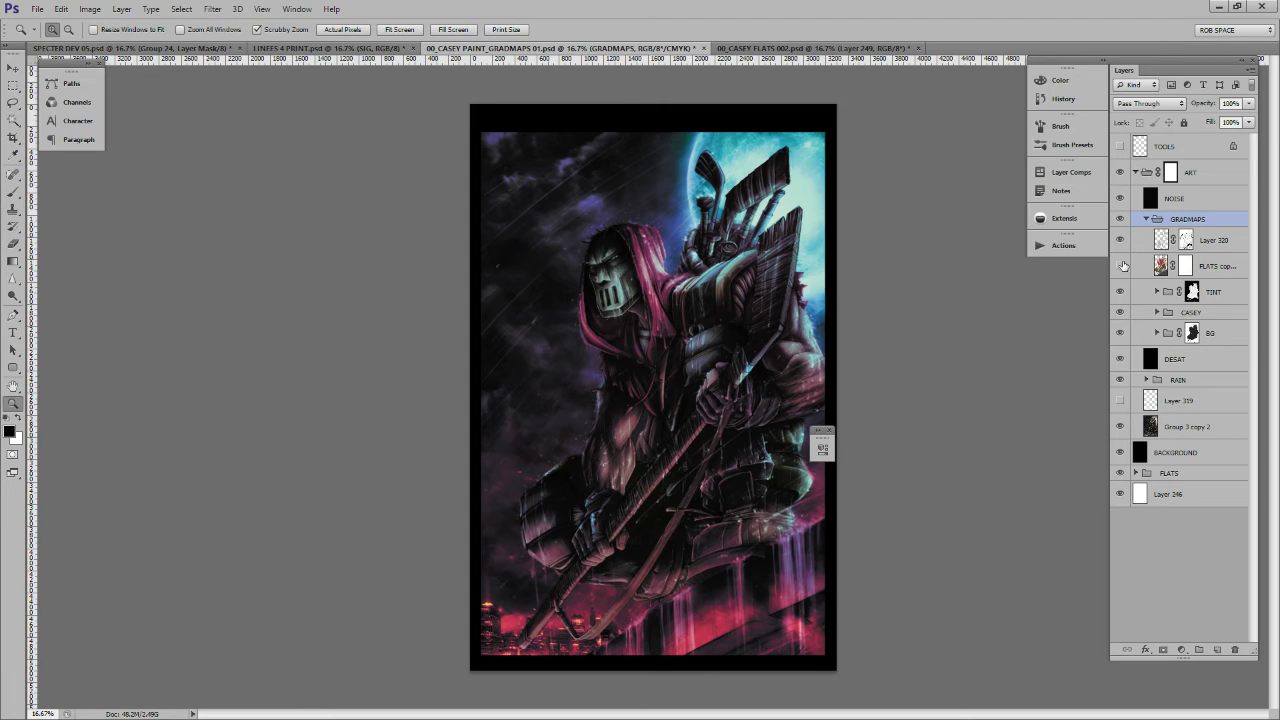
click(1121, 265)
click(1122, 292)
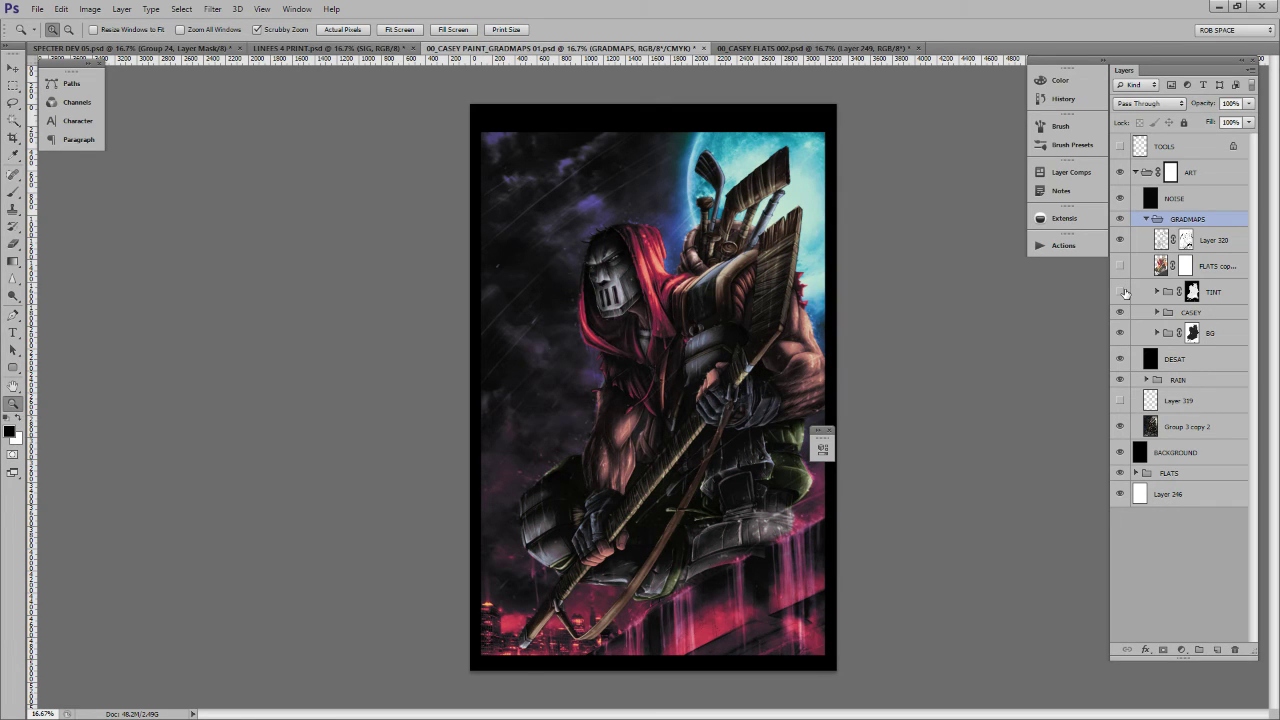
click(1122, 292)
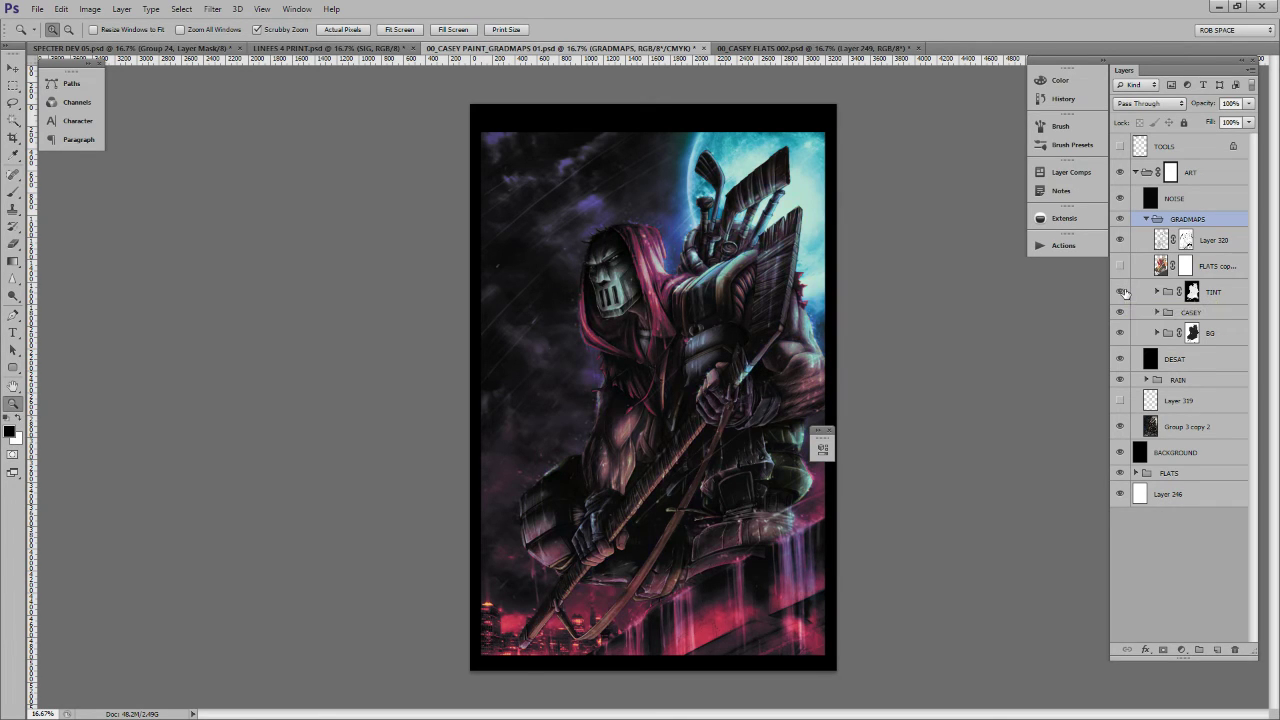
click(1122, 292)
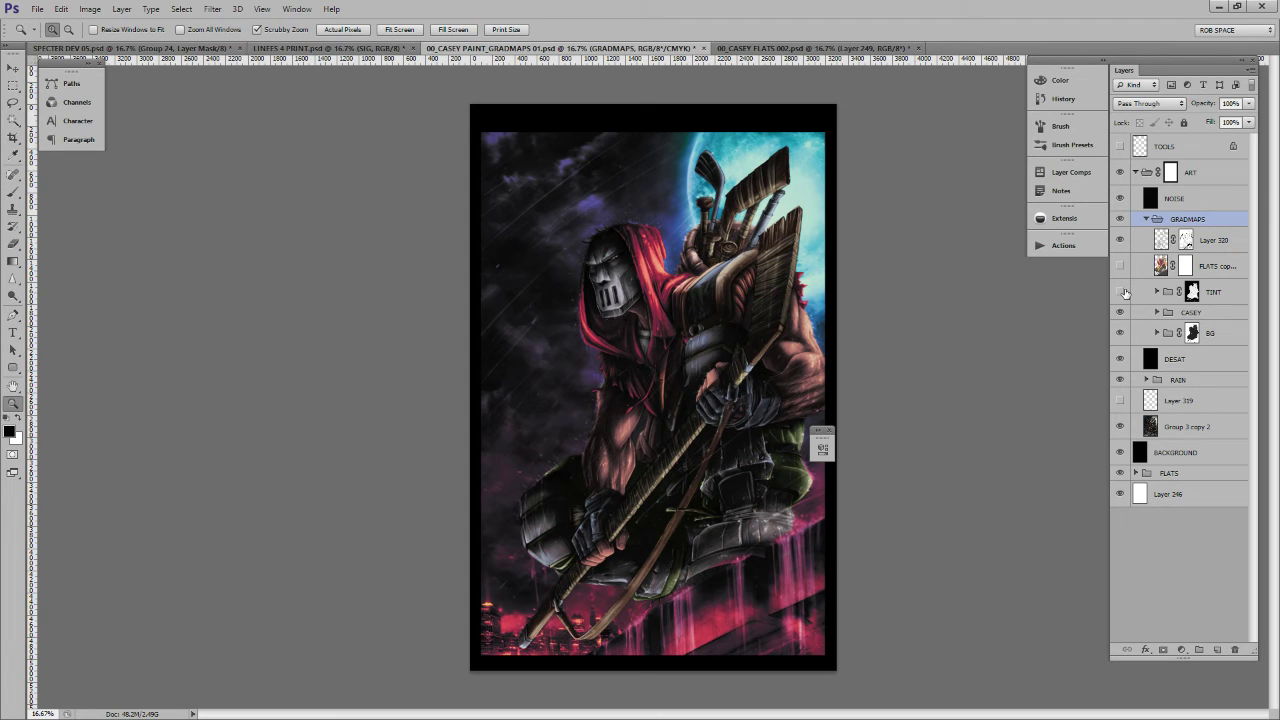
click(1122, 292)
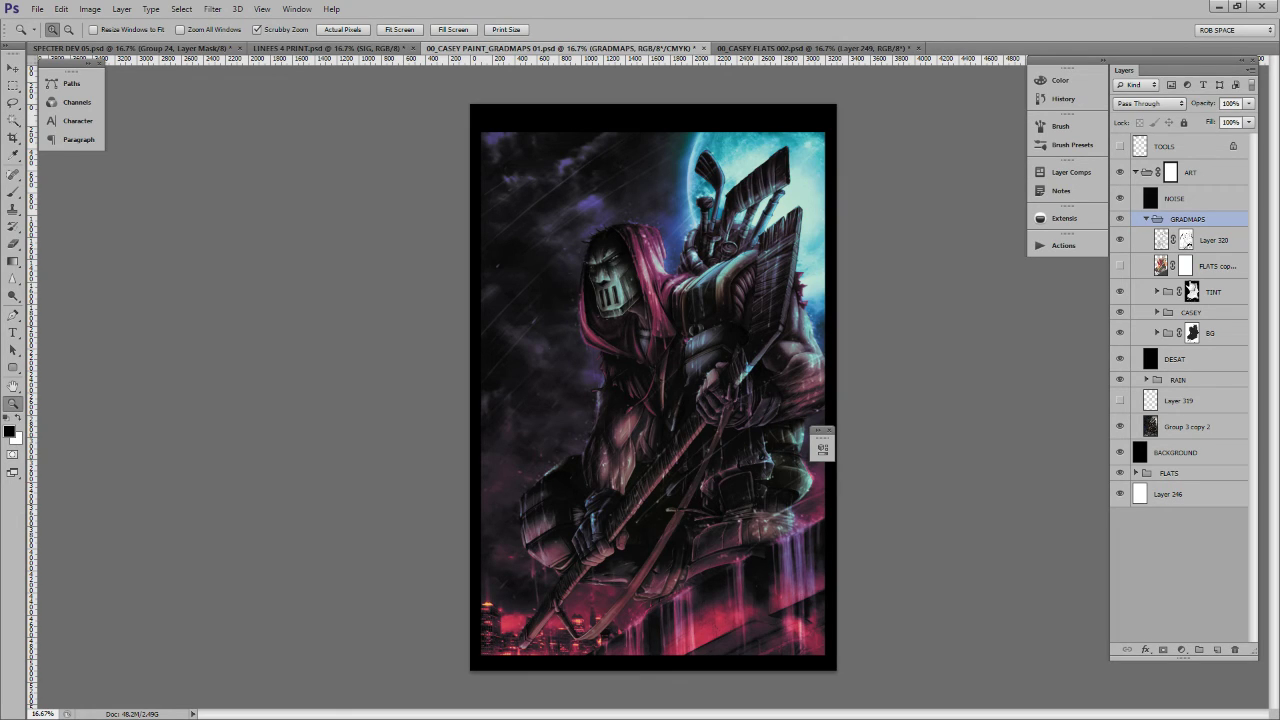
Collapse GRADMAPS and check the greyscale painting once more with the group hidden, then show the group again
click(1146, 219)
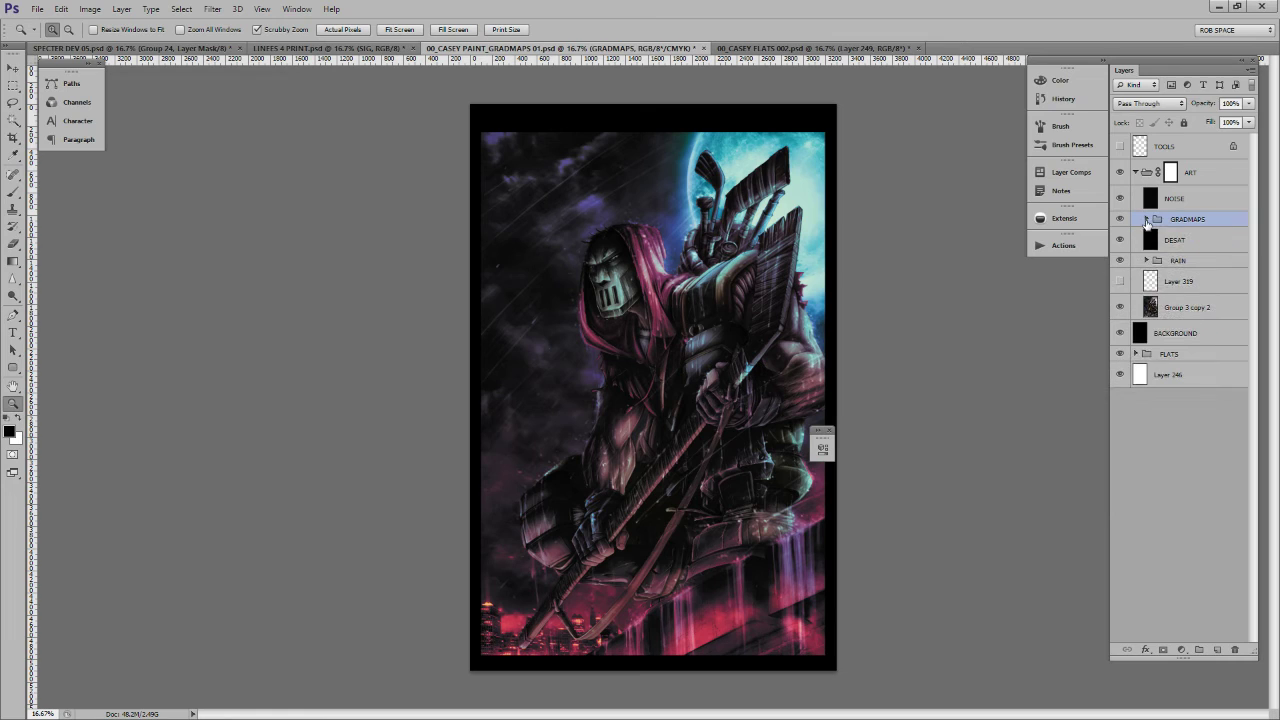
click(1120, 219)
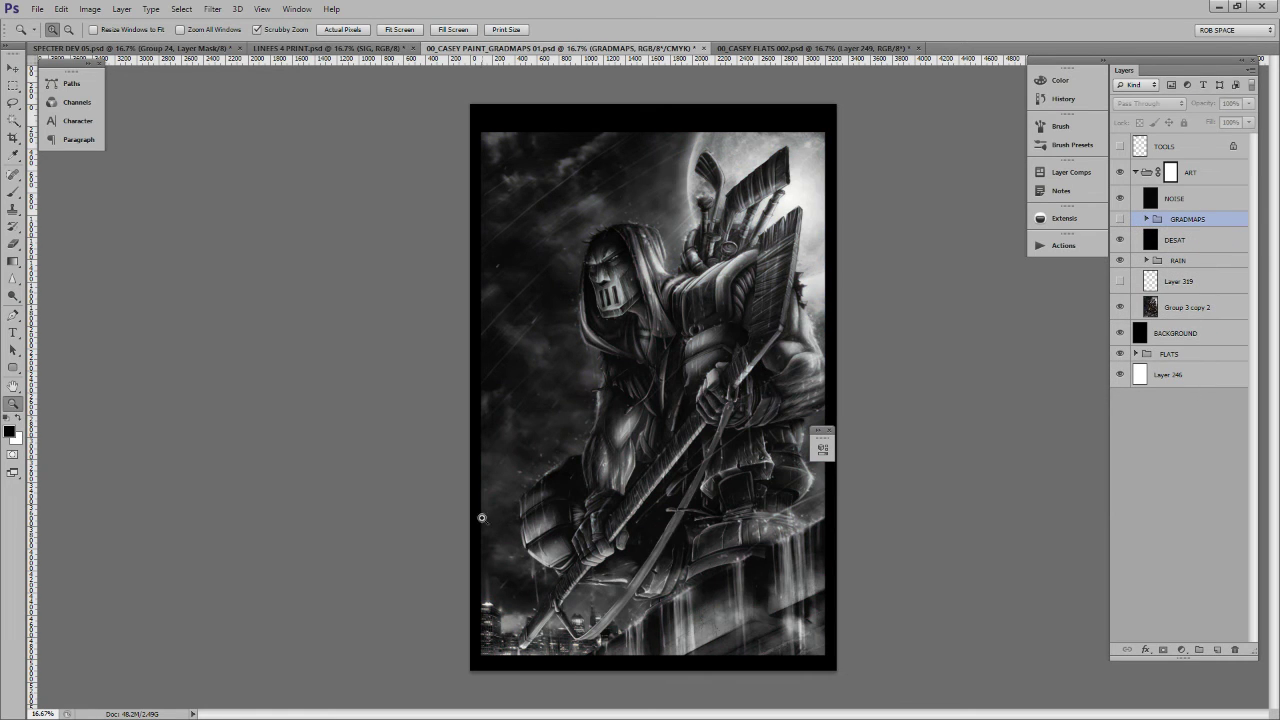
click(1119, 220)
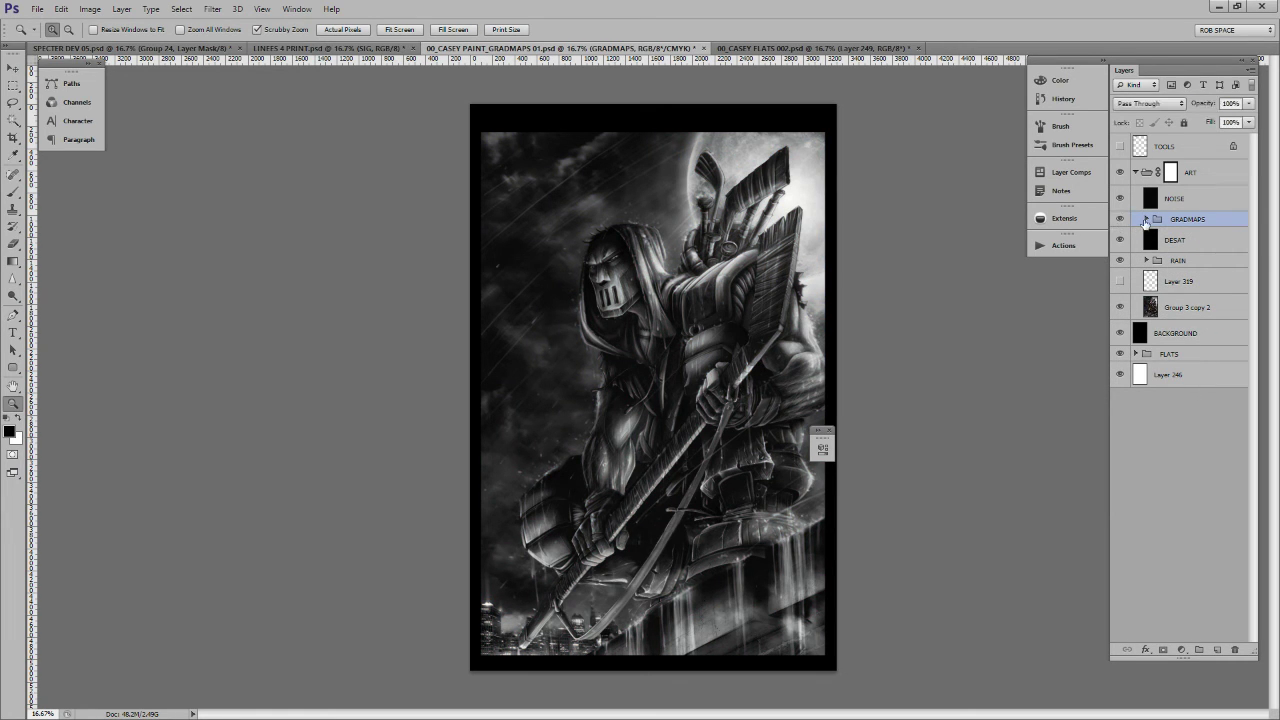
Float the 00_CASEY PAINT_GRADMAPS 01.psd window and copy its GRADMAPS group into 00_CASEY FLATS 002.psd, above Layer 249 in Group 1
click(767, 48)
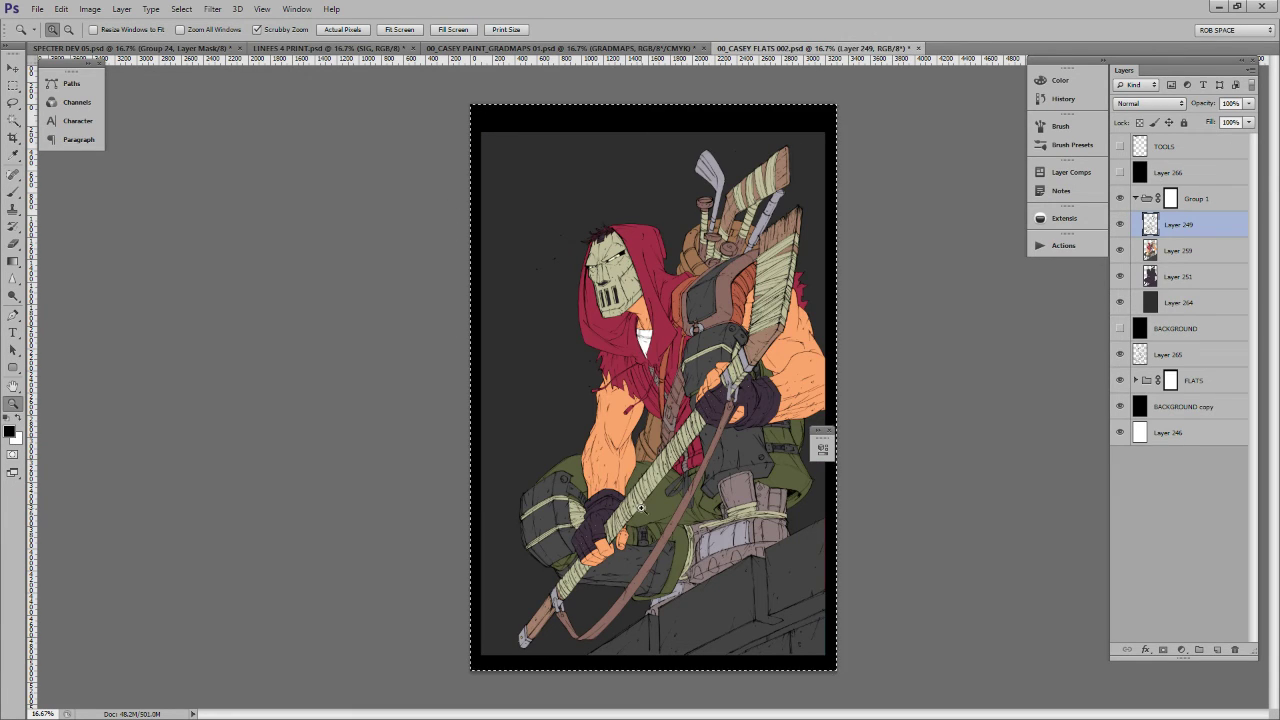
click(551, 48)
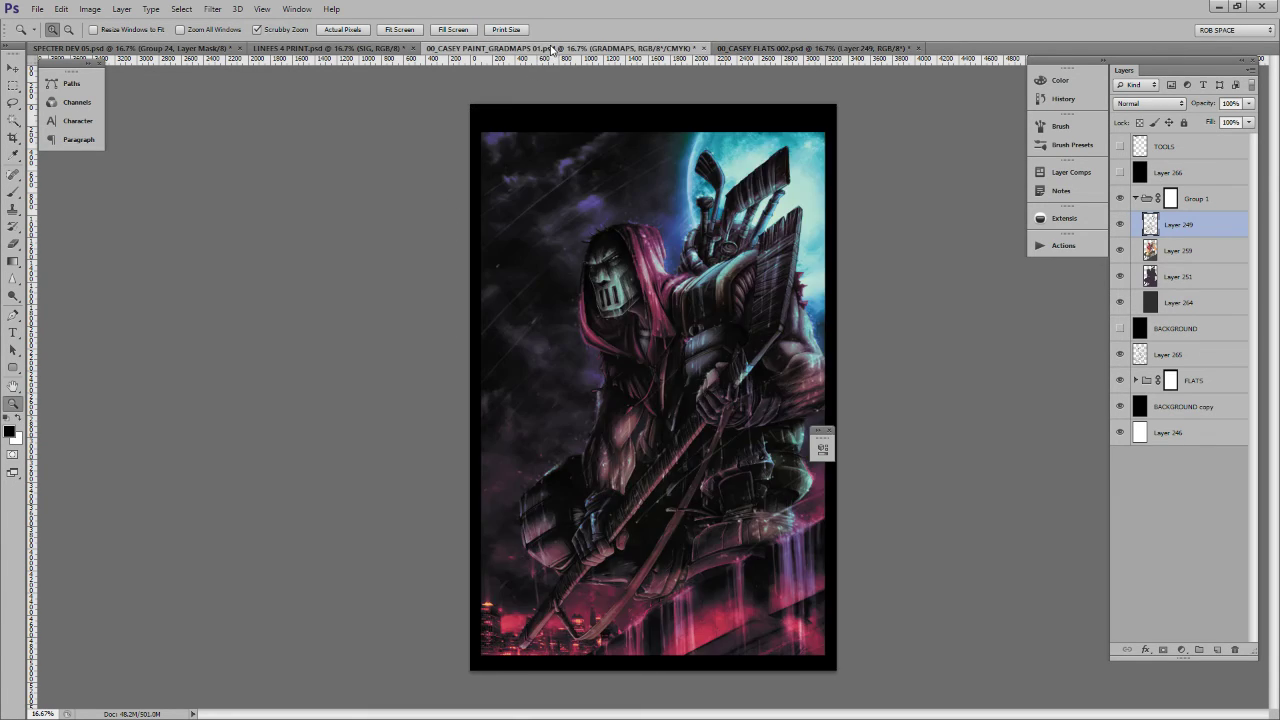
mouse_move(551, 48)
mouse_down()
mouse_move(300, 200)
mouse_move(300, 135)
mouse_up()
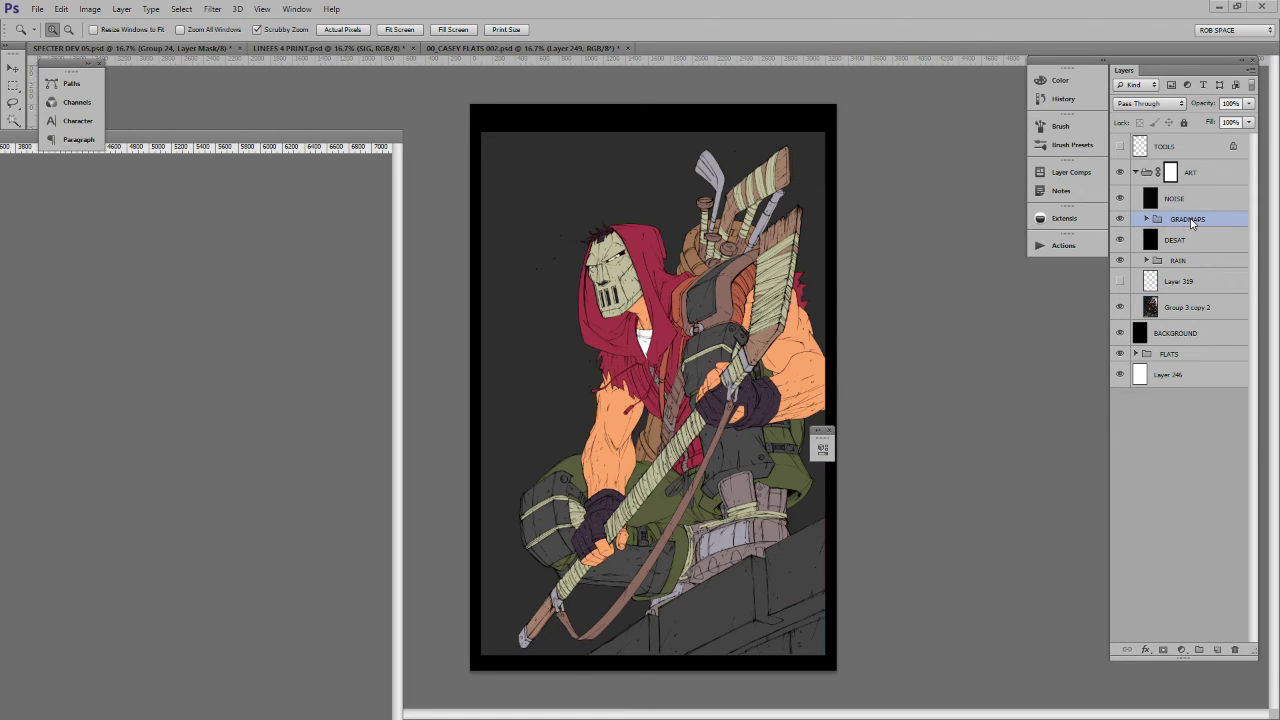
drag(1194, 220, 671, 396)
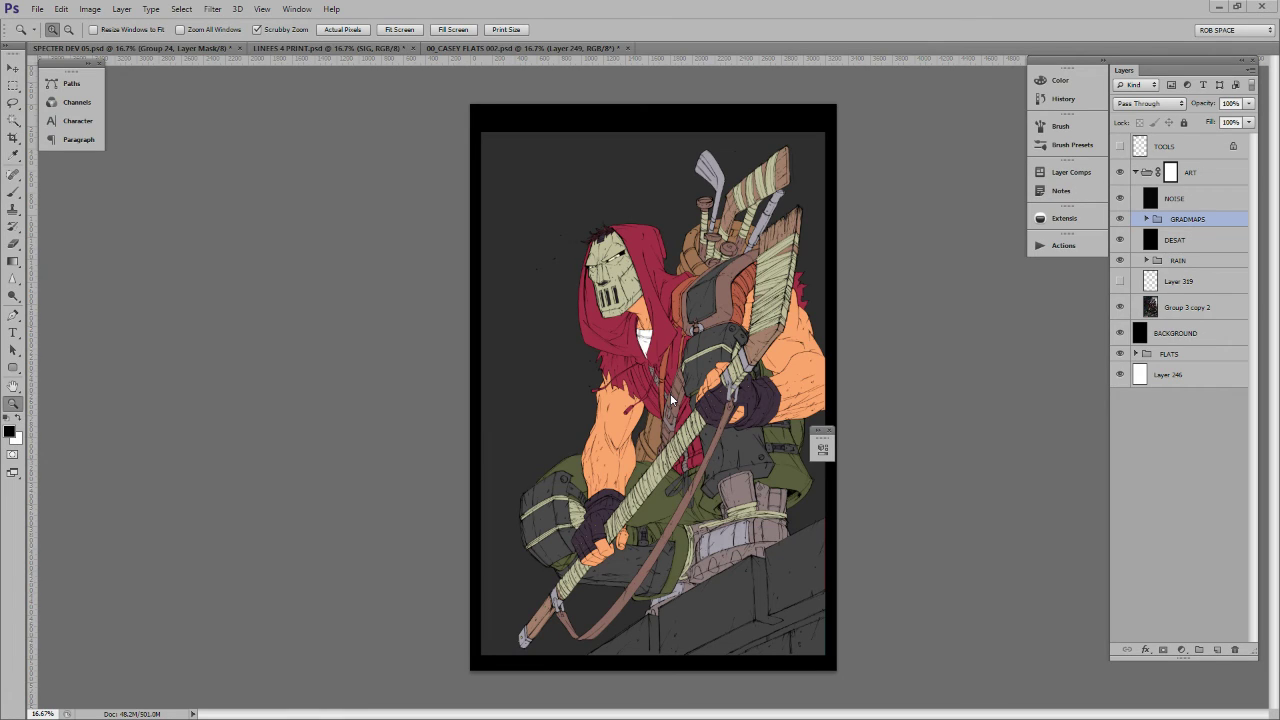
drag(1190, 222, 663, 385)
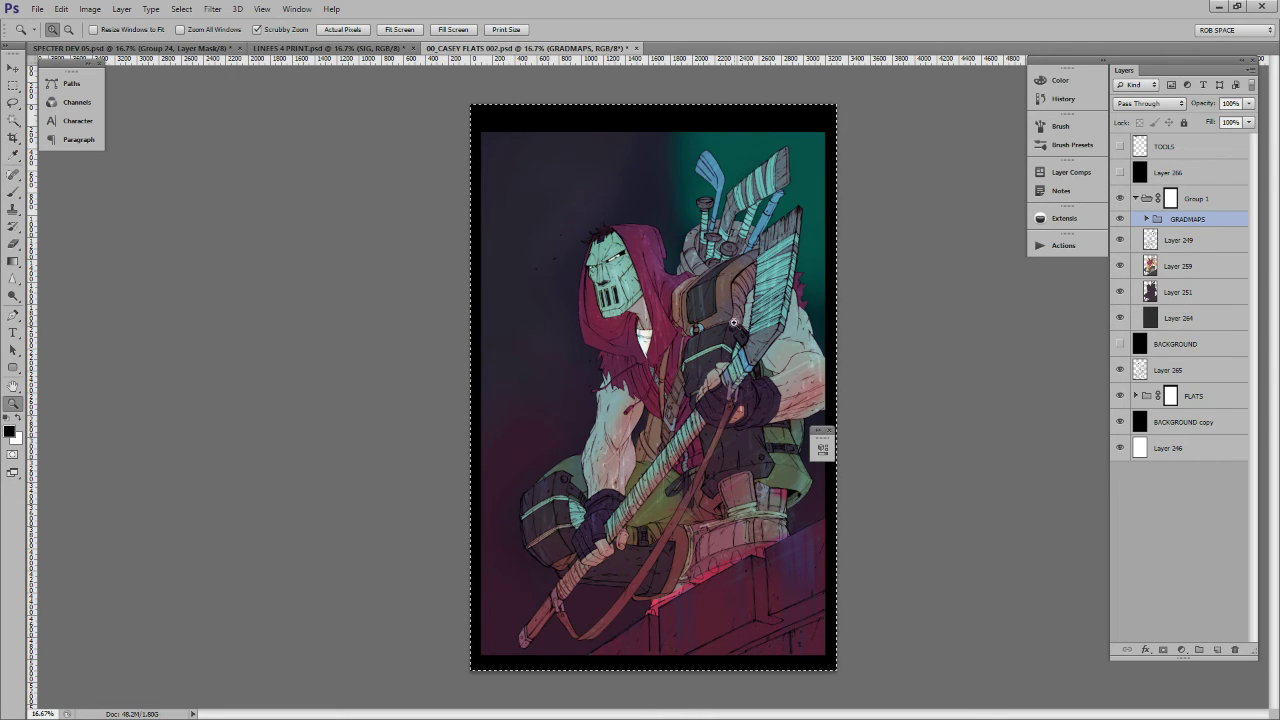
Compare the flat-colored Casey artwork with the copied GRADMAPS group off and on
click(1120, 220)
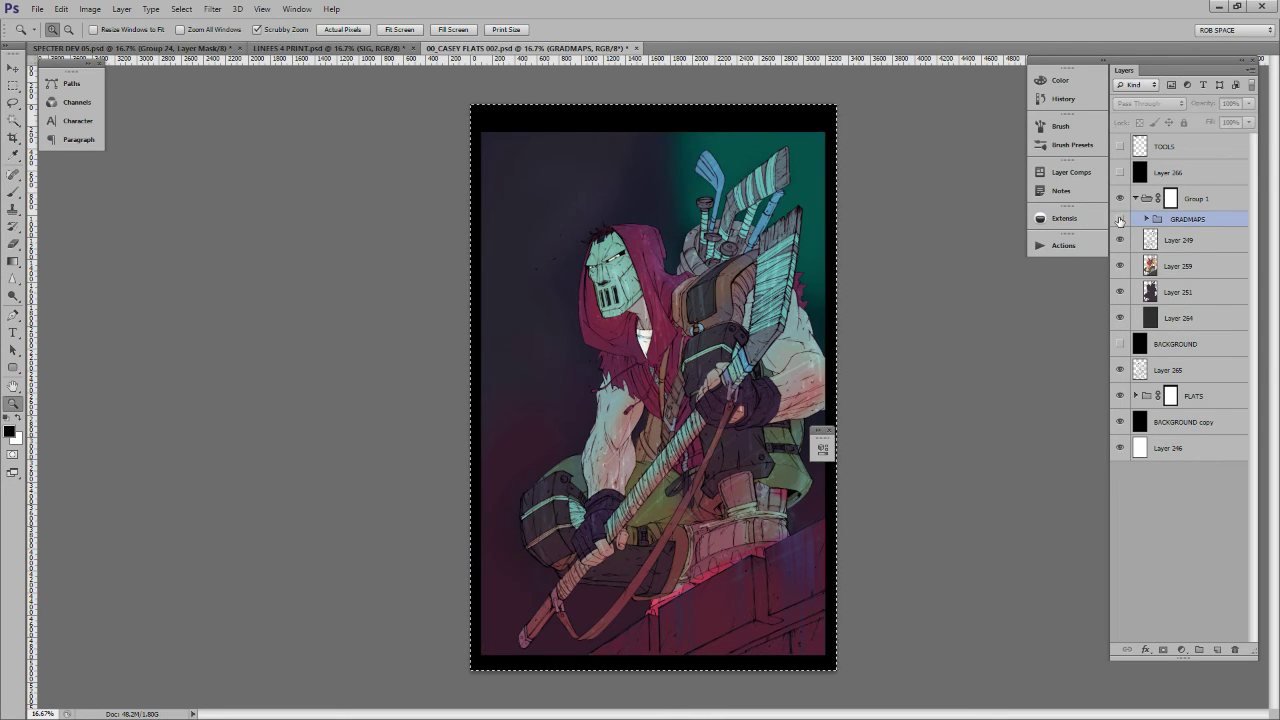
click(1120, 220)
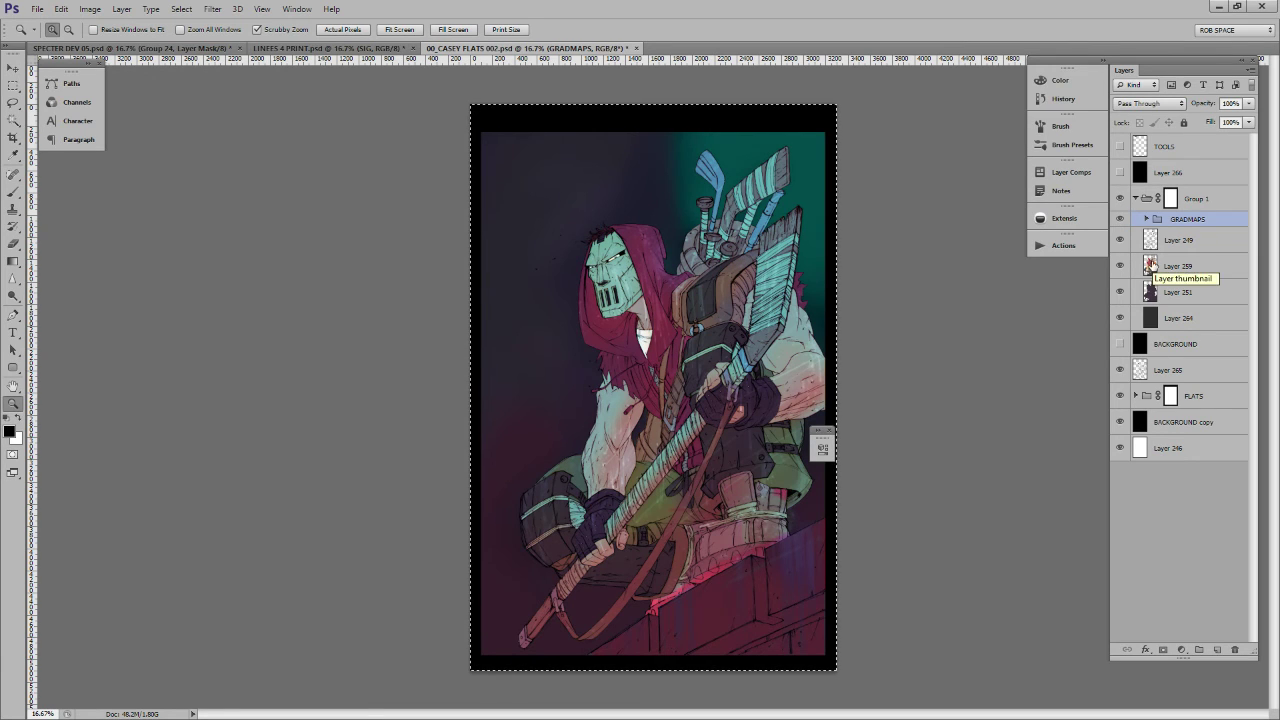
Add a black-filled layer in Saturation mode above Layer 259 and compare the flat colors with that layer on and off
click(1152, 264)
key(ctrl+j)
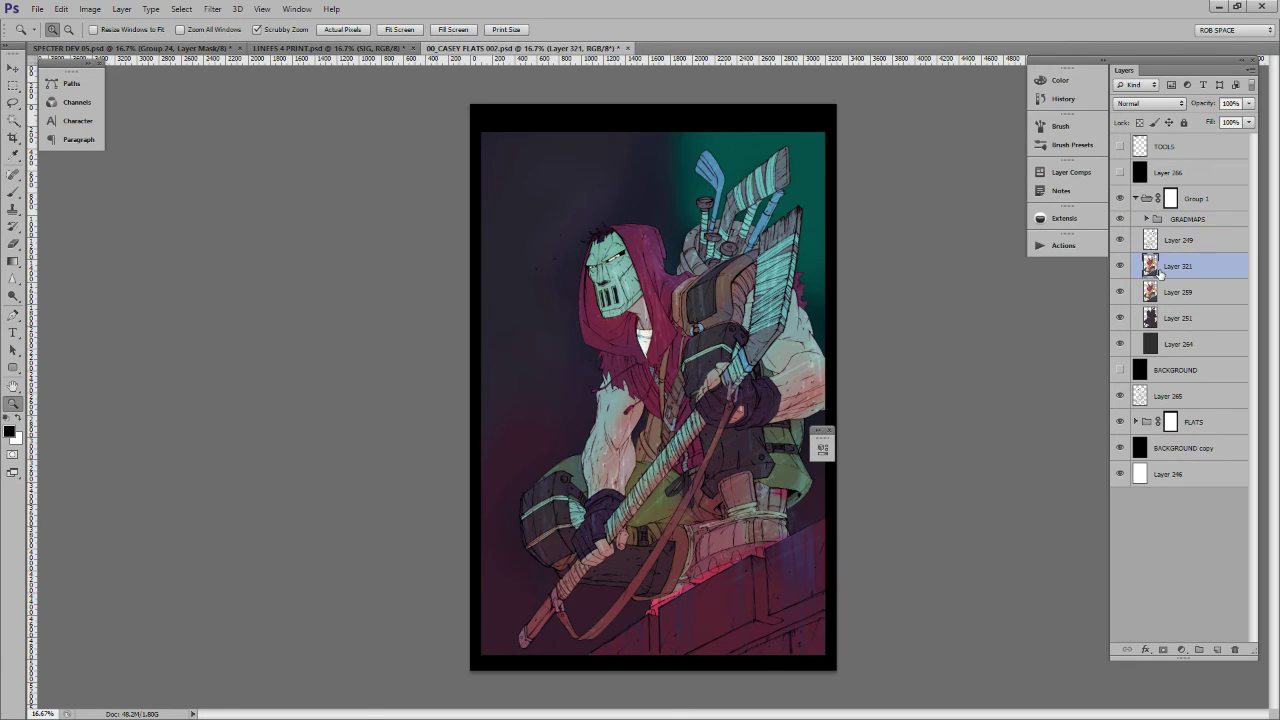
click(1136, 104)
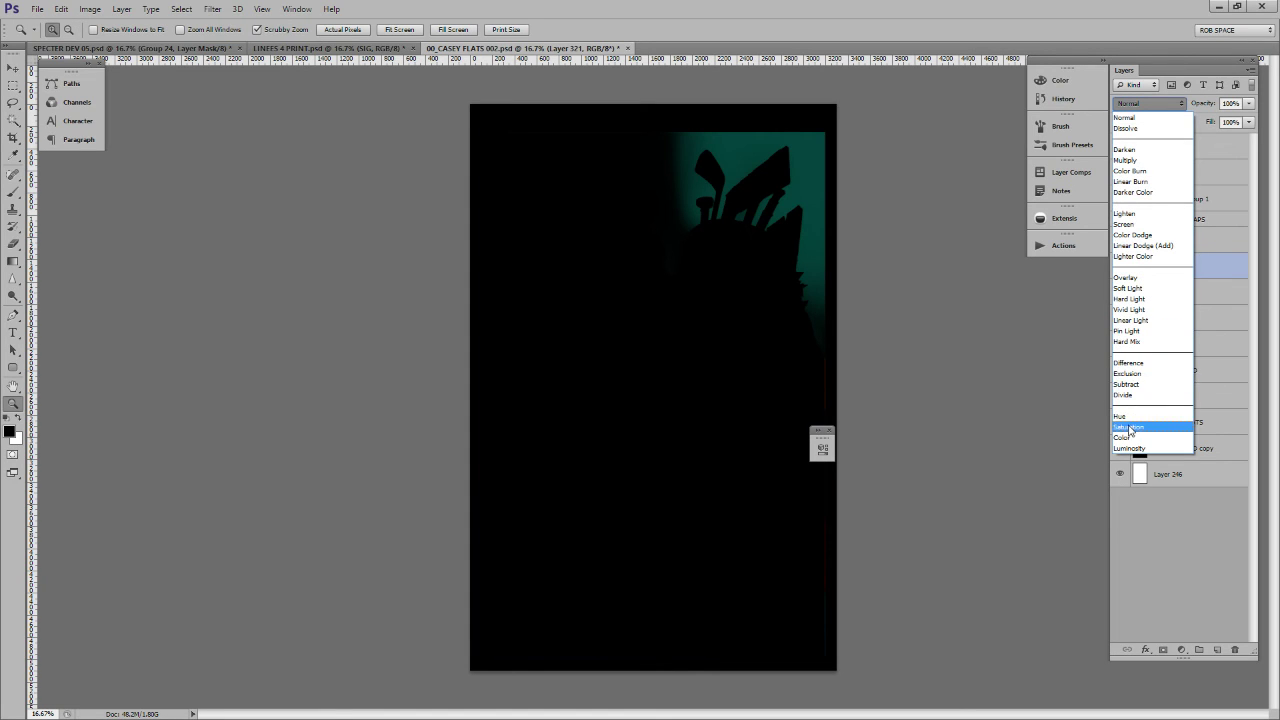
click(1128, 427)
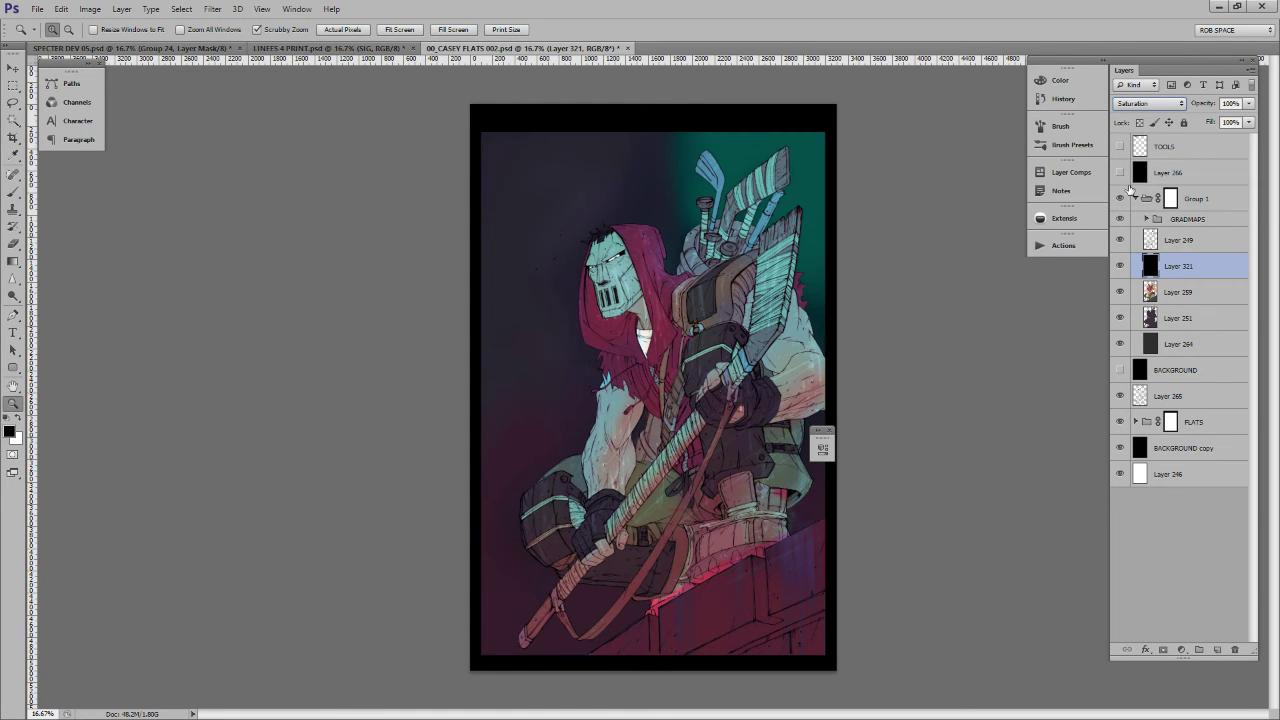
click(1120, 266)
click(1120, 266)
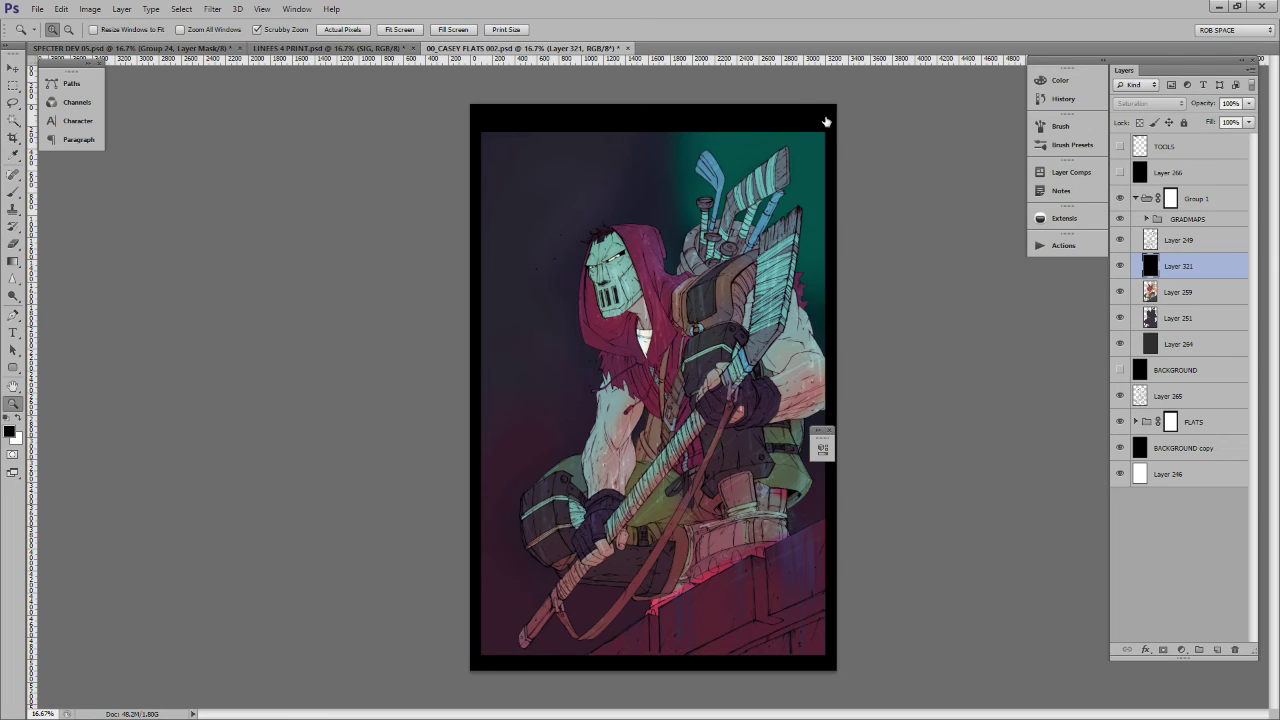
Dock the floating 00_CASEY PAINT_GRADMAPS 01.psd window as a tab and compare the painting with its GRADMAPS group off and on
mouse_move(130, 48)
mouse_down()
mouse_move(429, 150)
mouse_move(551, 63)
mouse_move(637, 49)
mouse_up()
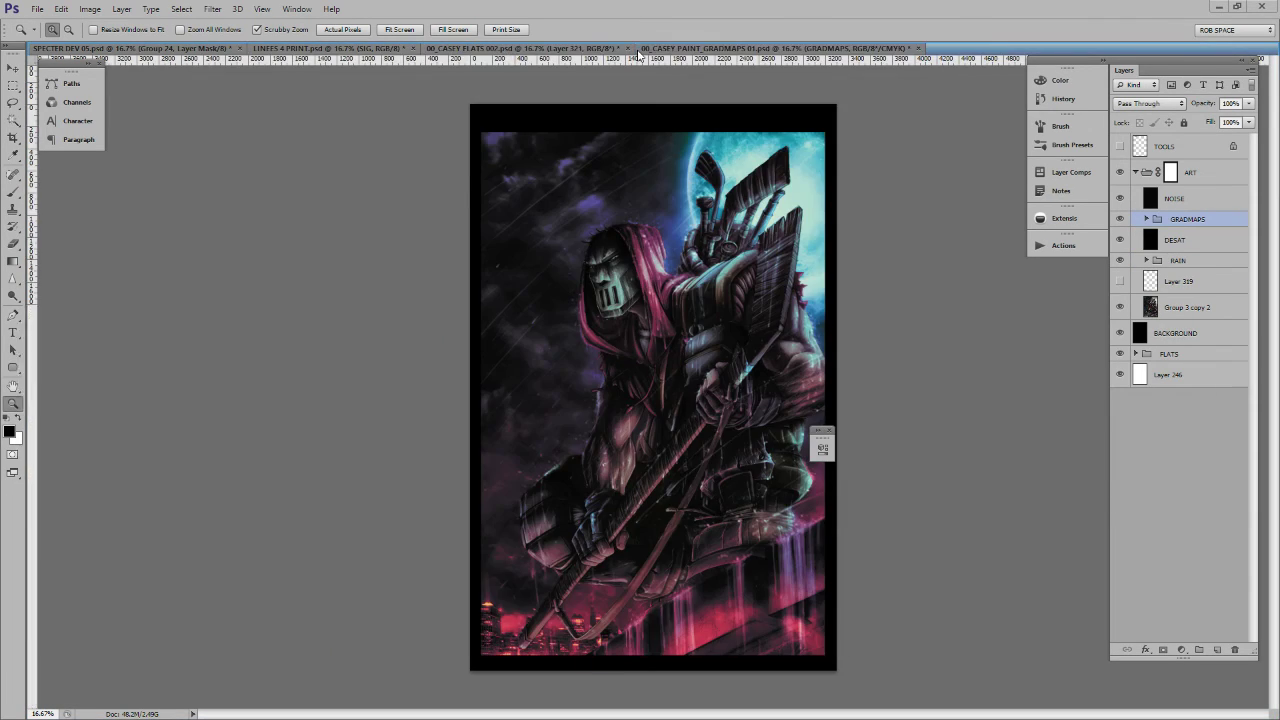
click(1120, 219)
click(1120, 219)
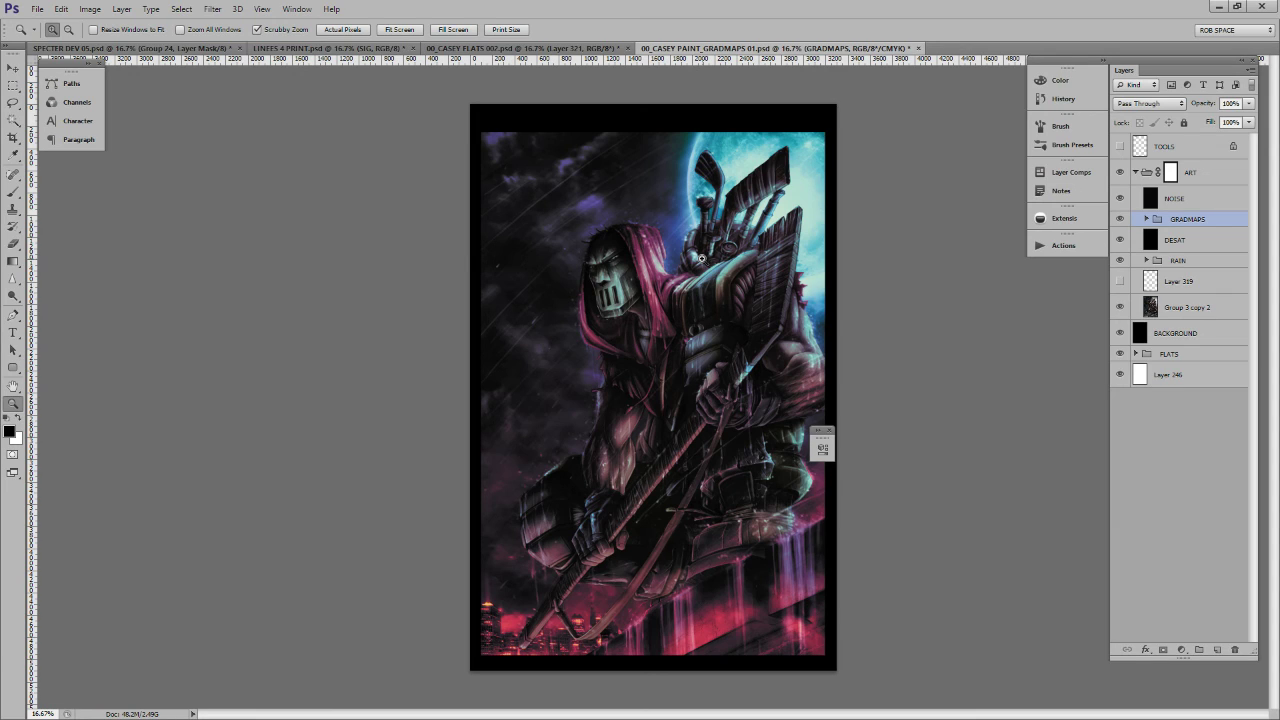
click(1120, 218)
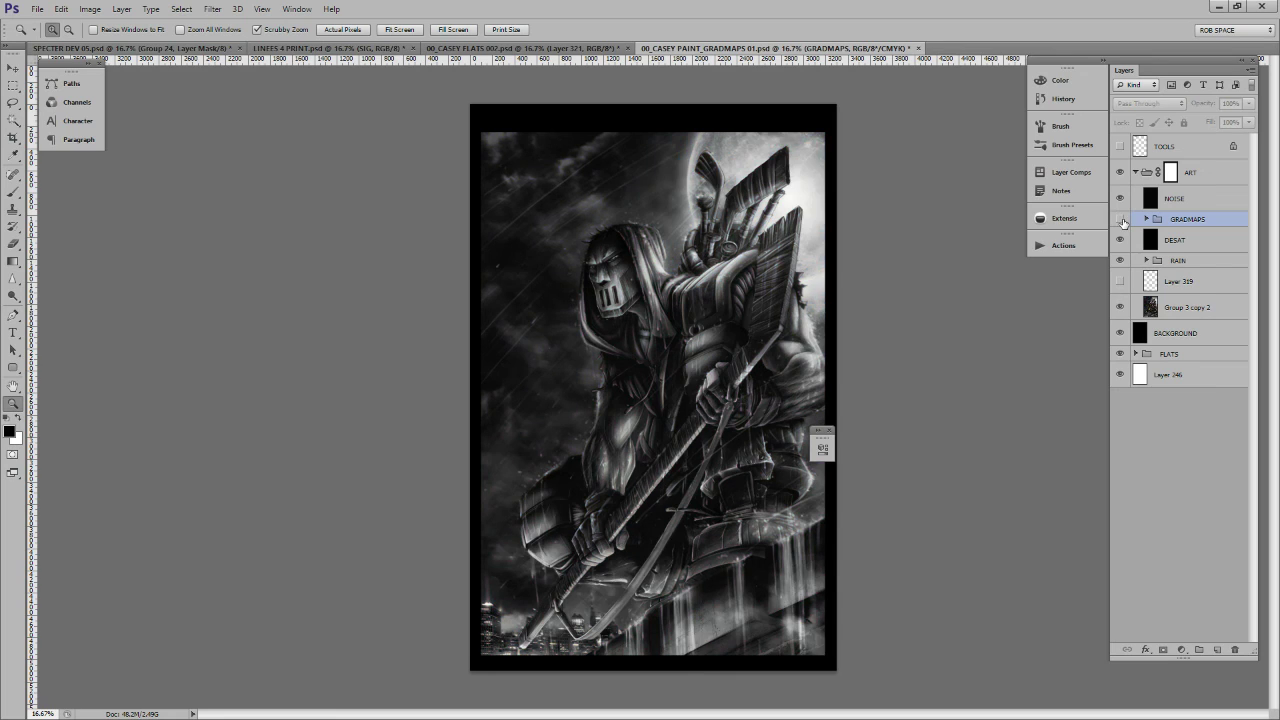
click(1120, 218)
Add a new layer above Group 3 copy 2 and set its blend mode to Overlay
click(1185, 309)
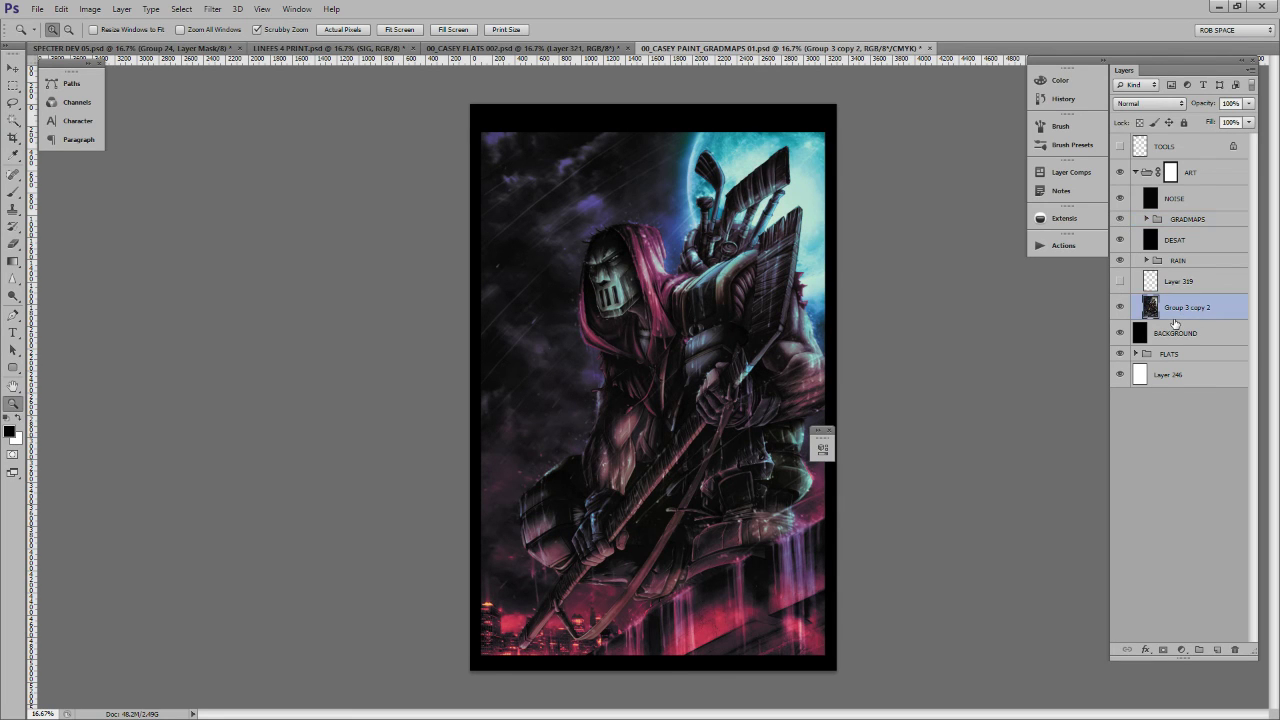
click(1219, 650)
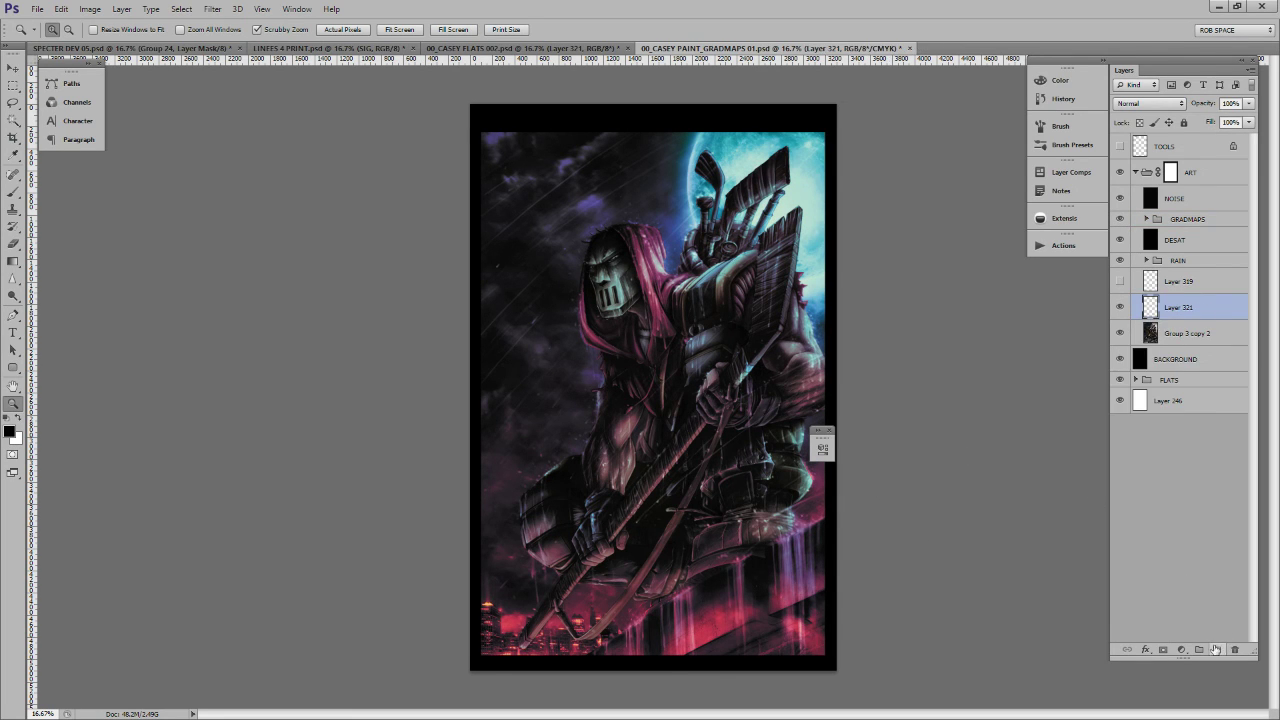
click(1147, 104)
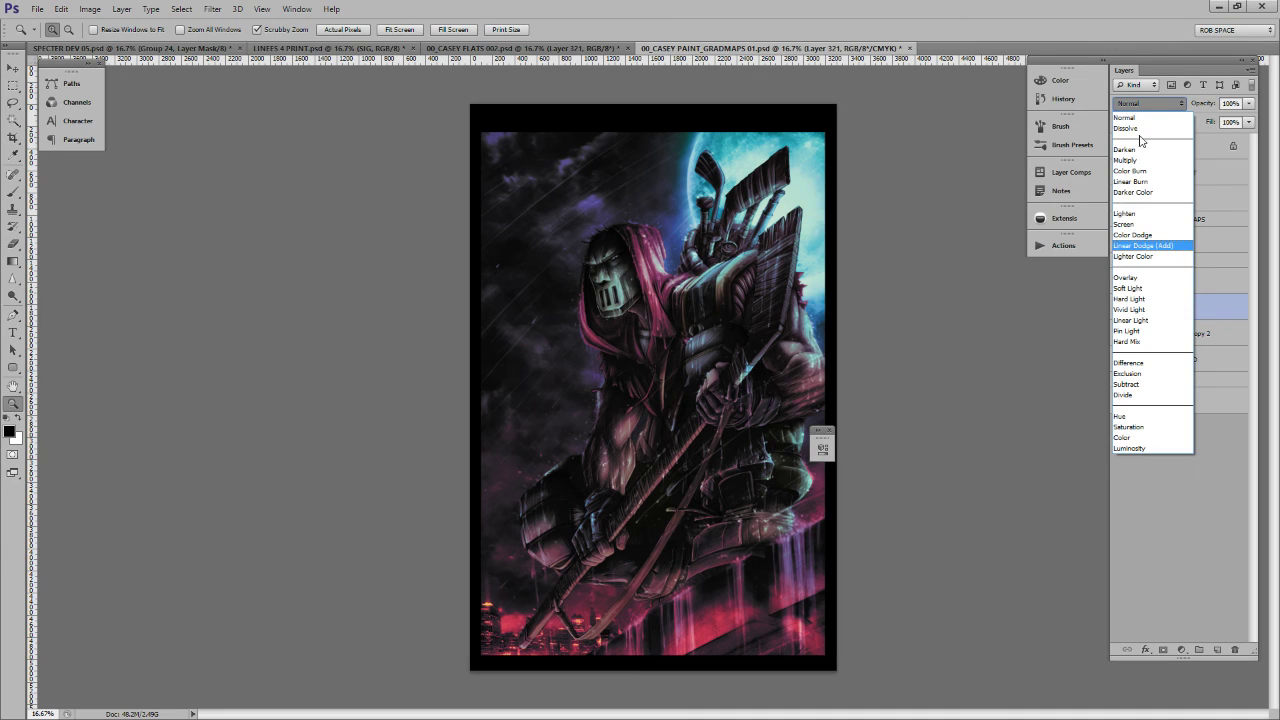
click(1125, 277)
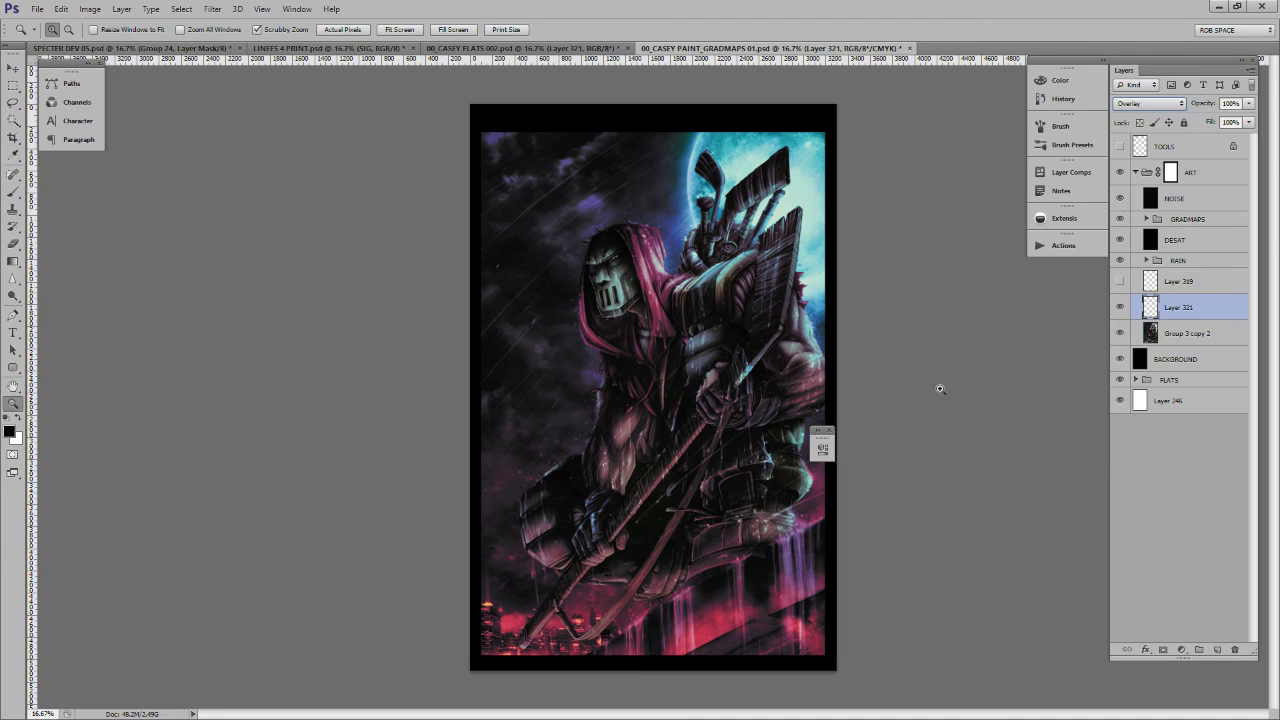
Choose the AirSoft brush preset for painting on the new Overlay layer
key(b)
right_click(709, 352)
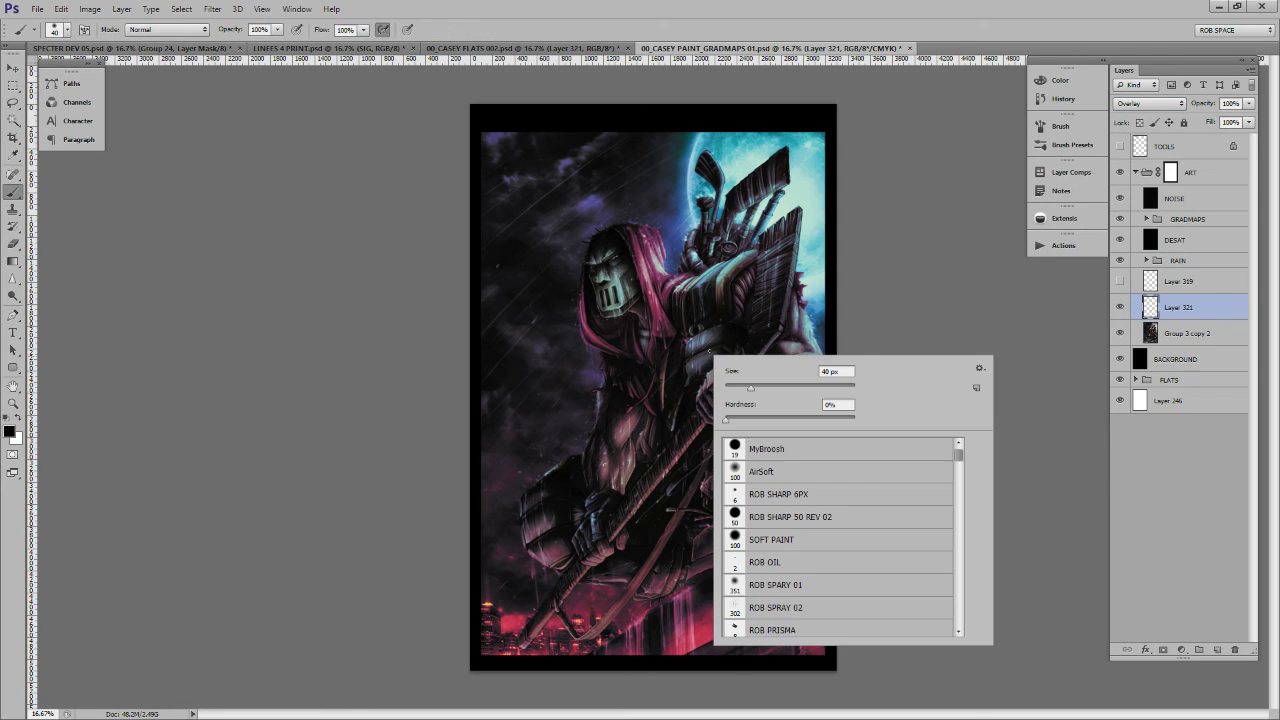
click(760, 471)
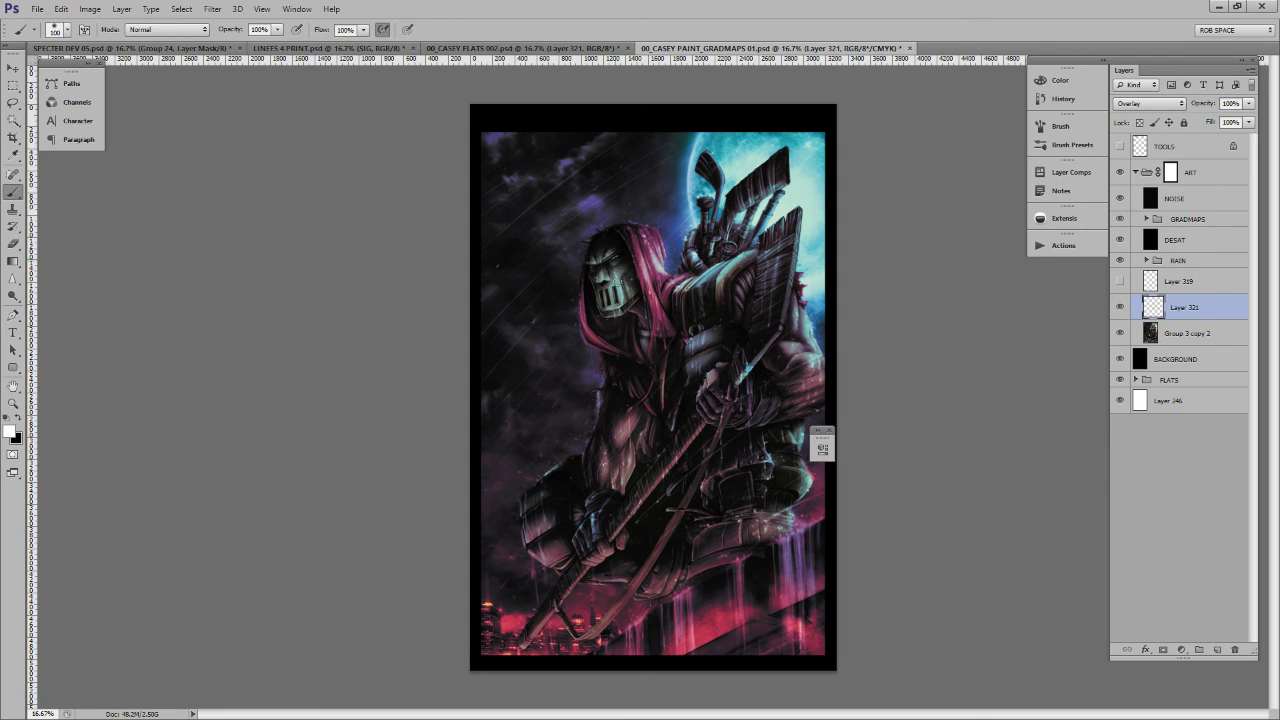
Try a white brush stroke down the figure from the mask to the arm, and undo it
mouse_move(617, 282)
mouse_down()
mouse_move(632, 254)
mouse_move(657, 309)
mouse_move(651, 252)
mouse_move(659, 270)
mouse_move(632, 252)
mouse_move(615, 275)
mouse_move(639, 294)
mouse_move(651, 372)
mouse_move(625, 446)
mouse_up()
key(ctrl+z)
key(ctrl+z)
key(ctrl+z)
Enlarge the brush to 300 px and paint soft white highlights over the front arm, the ledge and the city glow below the figure
key(])
key(])
key(])
key(])
key(])
key(])
key(x)
key(x)
mouse_move(638, 398)
mouse_down()
mouse_move(630, 448)
mouse_move(607, 432)
mouse_up()
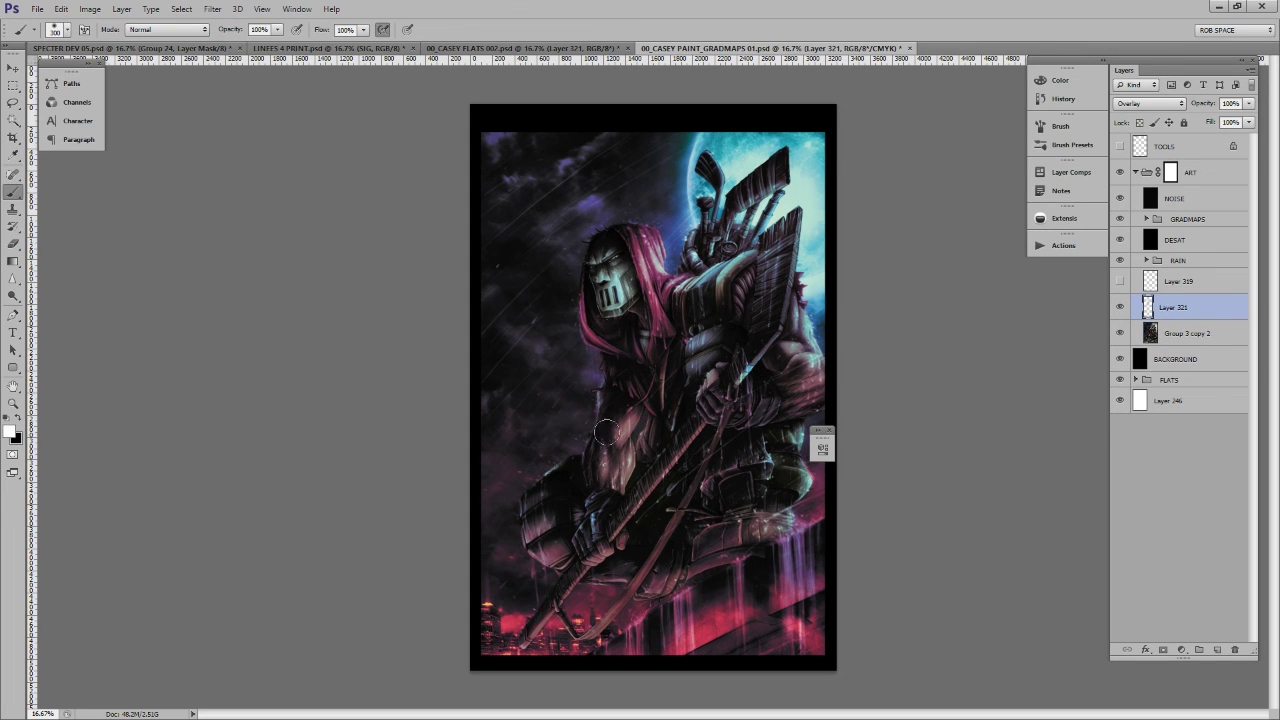
mouse_move(728, 610)
mouse_down()
mouse_move(766, 618)
mouse_move(712, 649)
mouse_move(727, 627)
mouse_up()
mouse_move(811, 572)
mouse_down()
mouse_move(790, 593)
mouse_move(815, 582)
mouse_move(801, 647)
mouse_move(653, 631)
mouse_move(592, 613)
mouse_move(590, 592)
mouse_up()
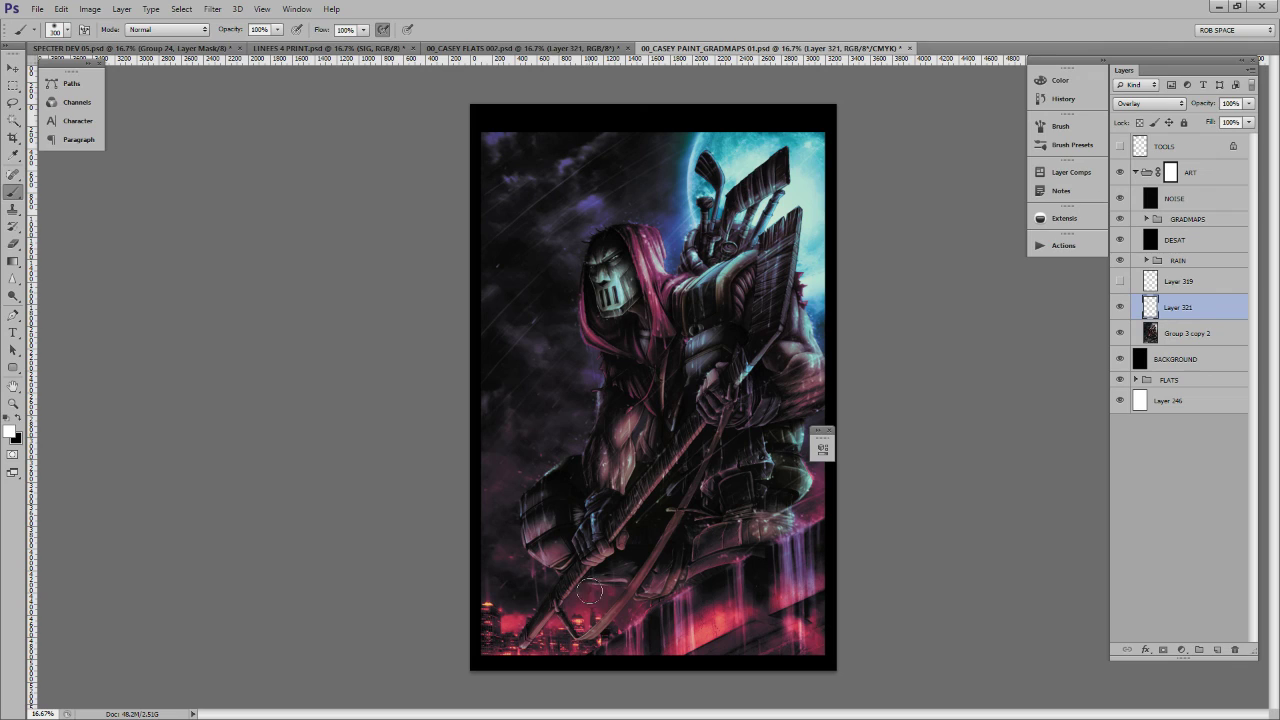
drag(549, 644, 596, 678)
Shrink the brush and paint a white highlight along the hockey stick shaft between the two hands
key(bracketleft)
key(bracketleft)
key(bracketleft)
key(bracketleft)
key(bracketleft)
key(bracketleft)
key(bracketleft)
key(bracketleft)
key(bracketleft)
key(bracketleft)
key(bracketleft)
key(bracketleft)
key(bracketleft)
key(bracketleft)
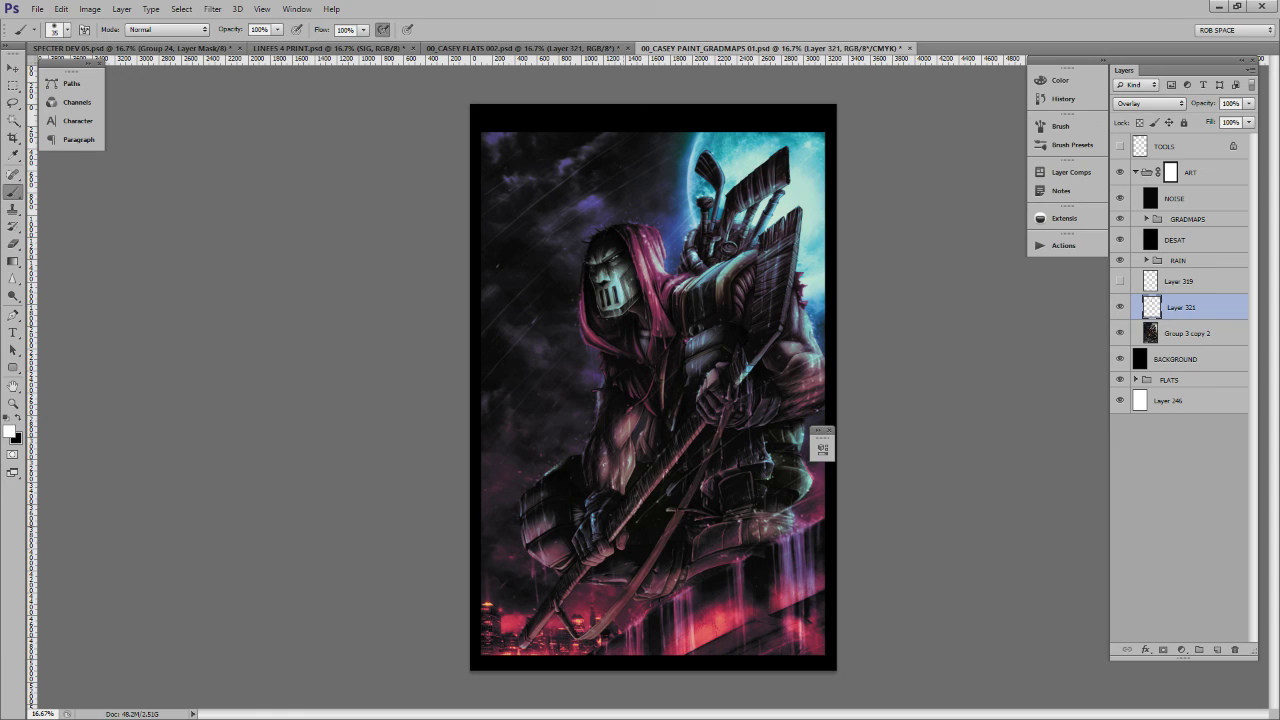
drag(645, 492, 706, 421)
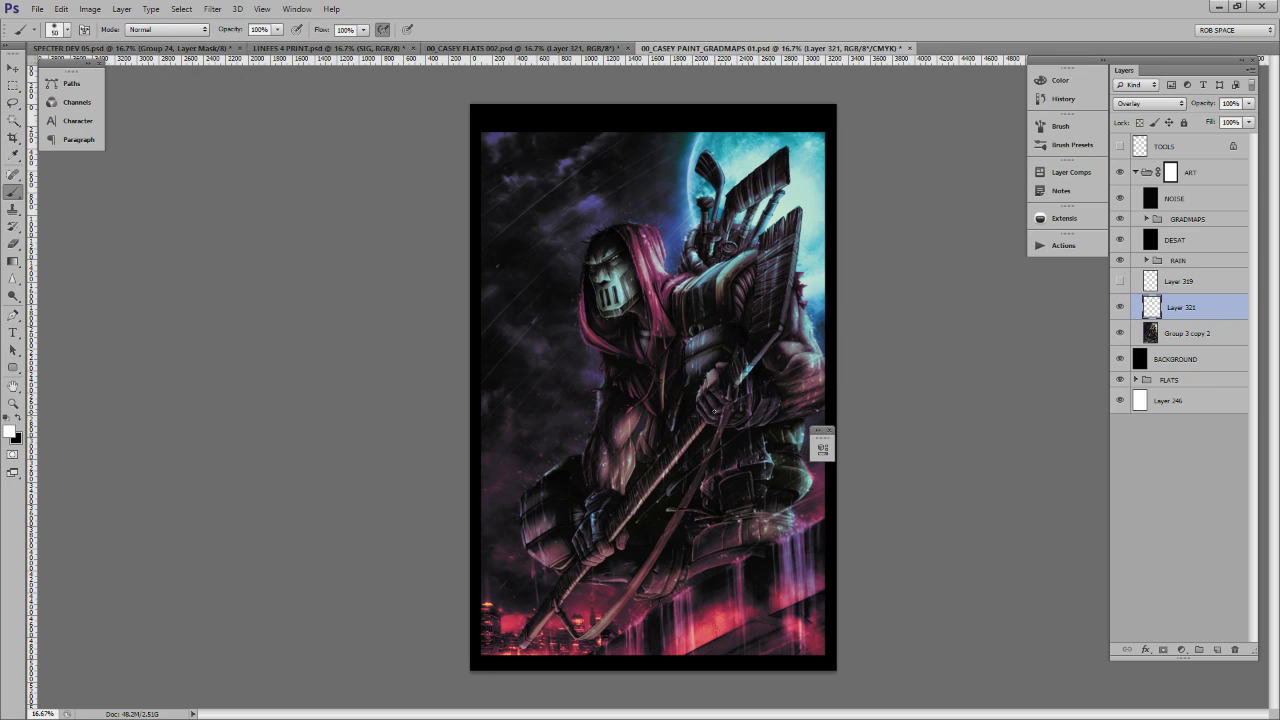
key(bracketright)
key(bracketright)
key(bracketright)
key(bracketright)
key(bracketright)
key(bracketright)
key(bracketright)
key(bracketright)
key(bracketleft)
key(bracketleft)
key(bracketleft)
key(bracketleft)
key(bracketleft)
key(bracketleft)
key(bracketleft)
key(bracketleft)
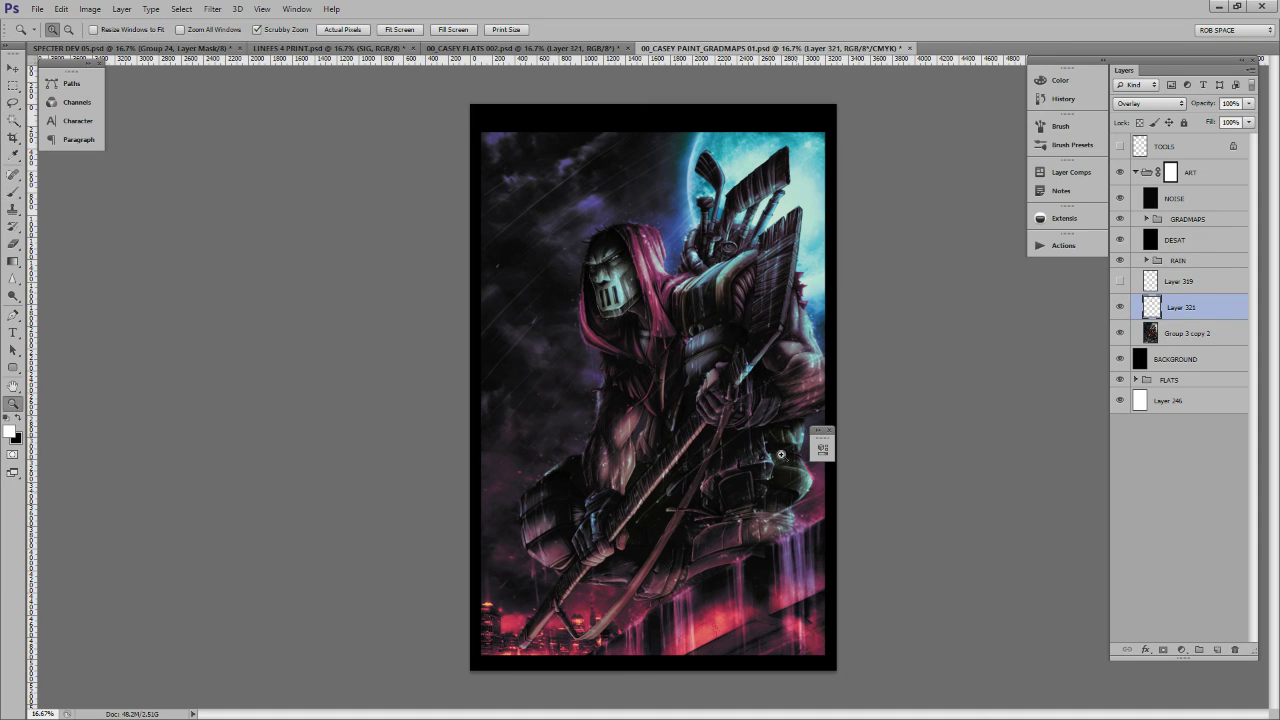
Examine the mask, hockey stick and lower figure up close, return to the whole painting and switch to the Move tool
scroll(786, 455, up, 1)
key(x)
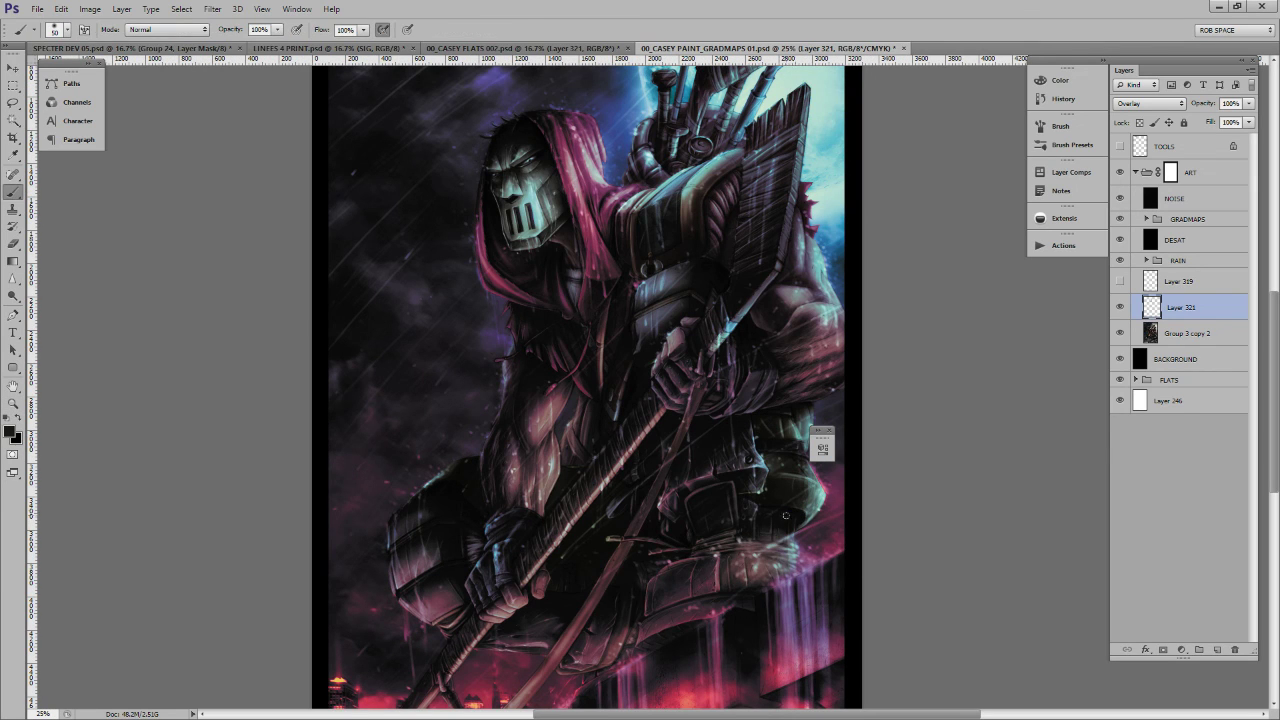
key(z)
click(708, 373)
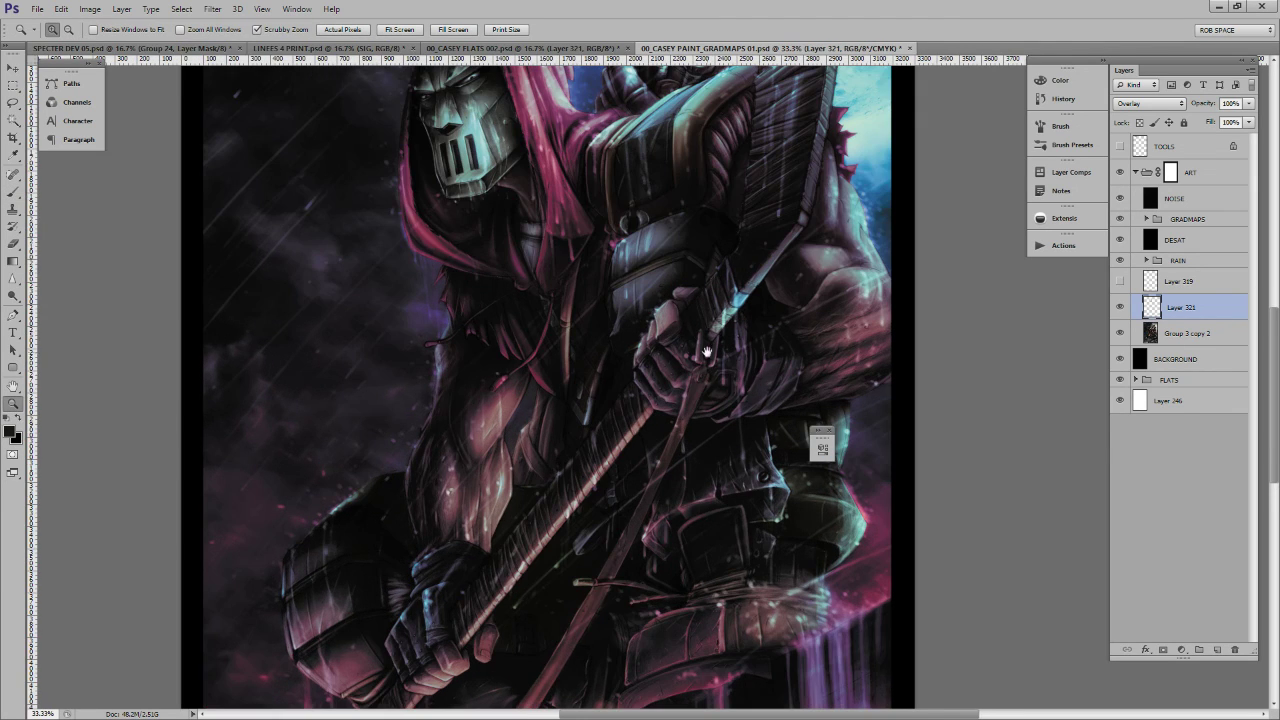
drag(706, 350, 718, 584)
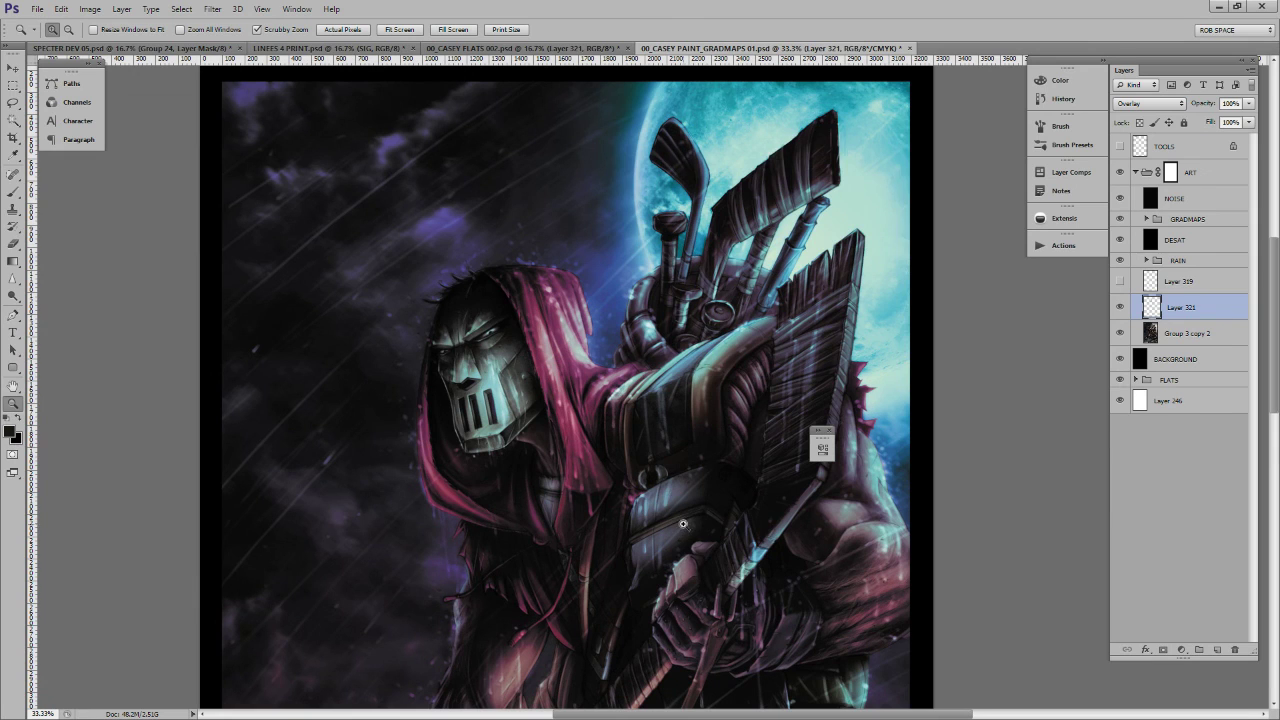
drag(686, 530, 716, 436)
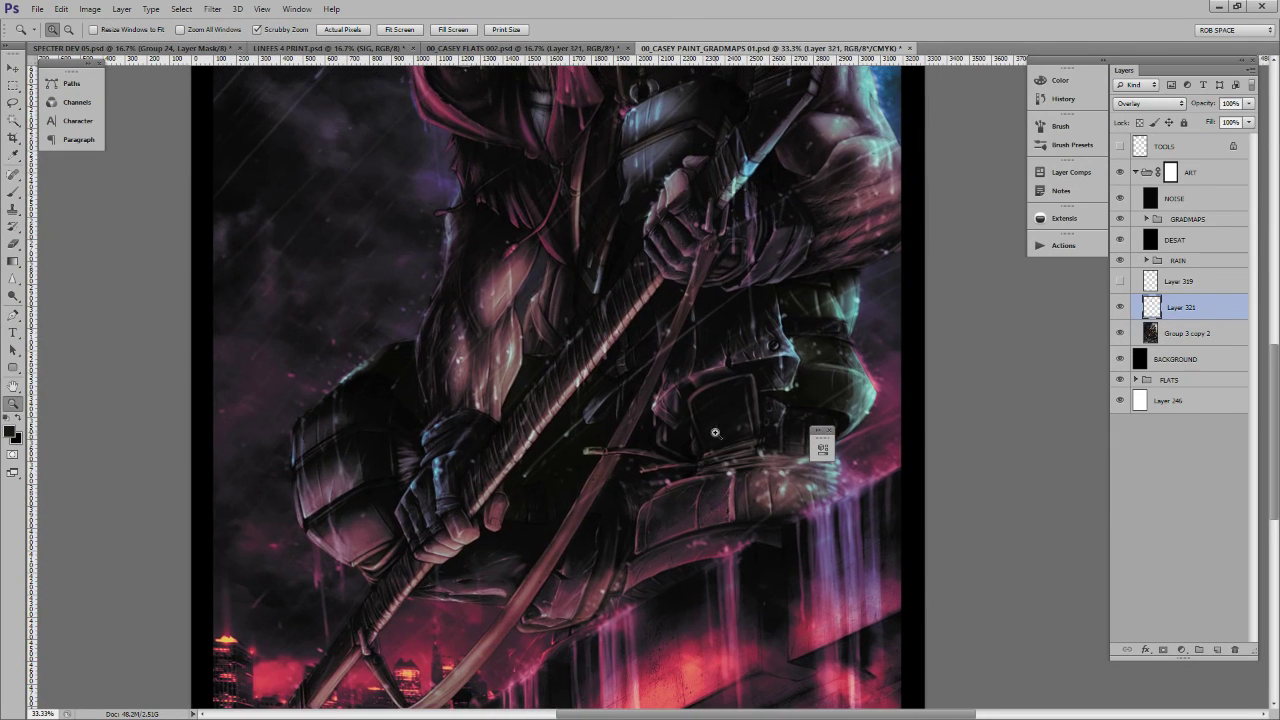
alt+click(713, 443)
alt+click(713, 443)
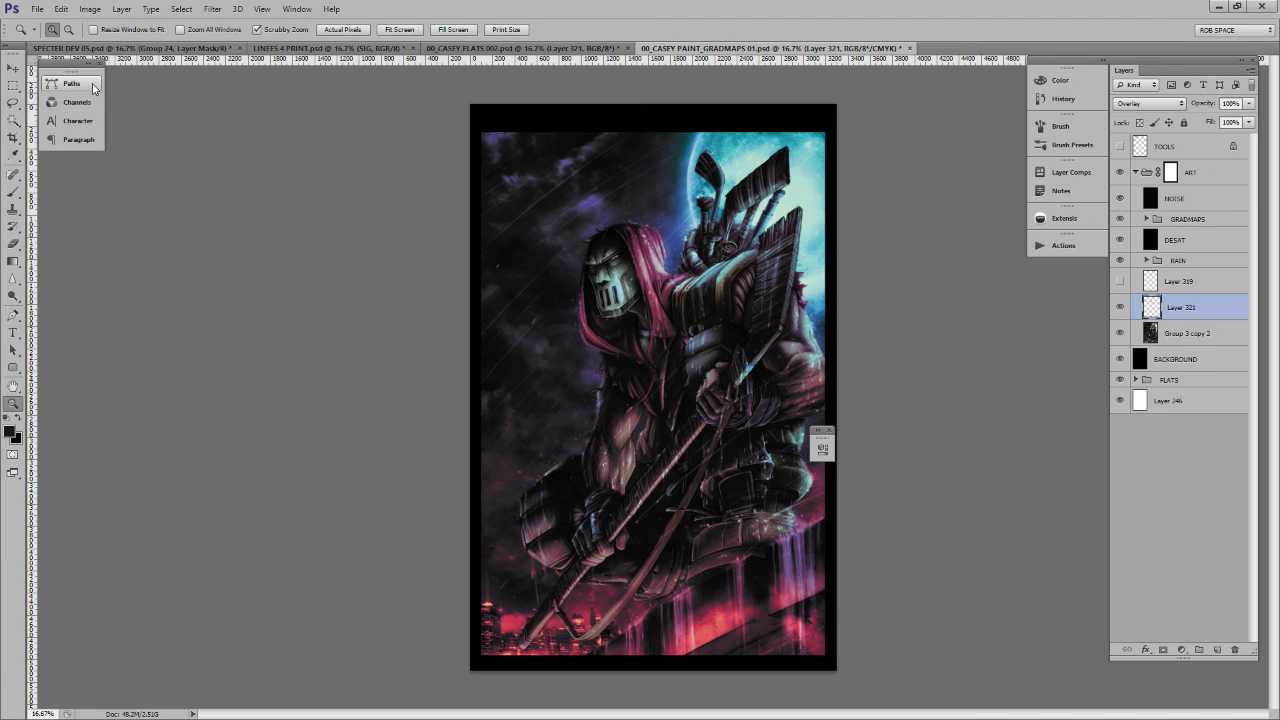
click(13, 68)
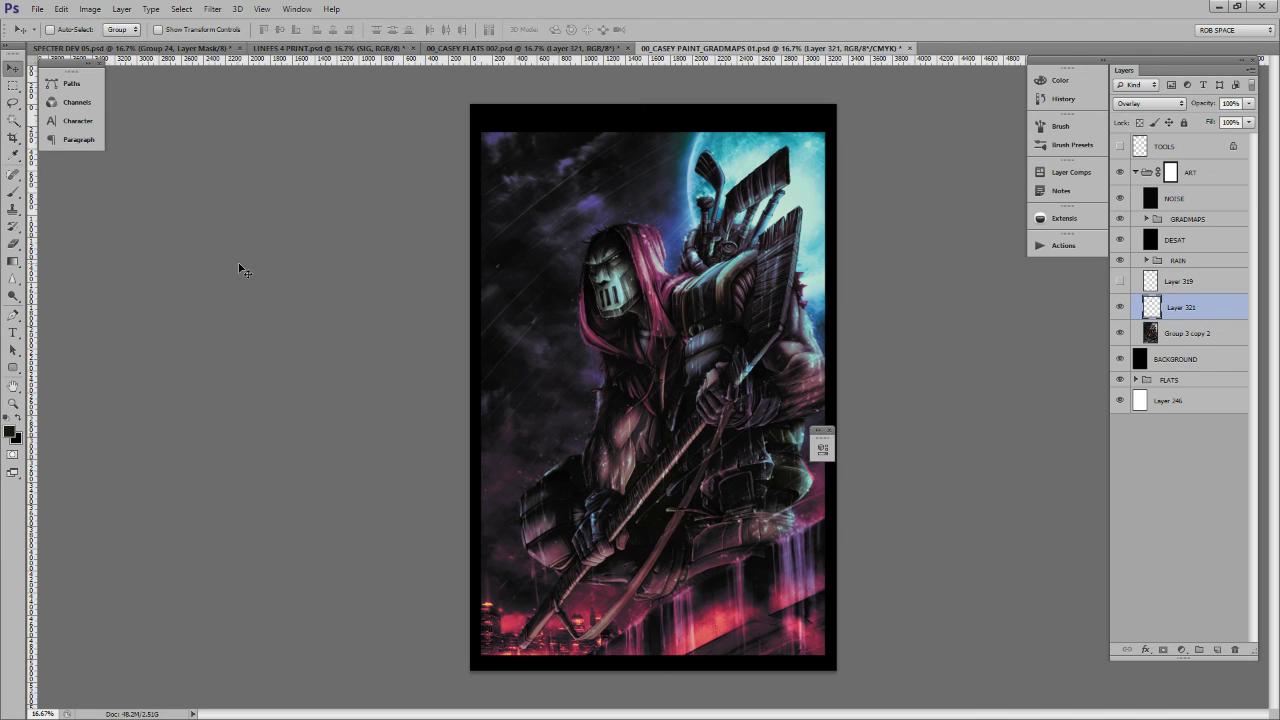